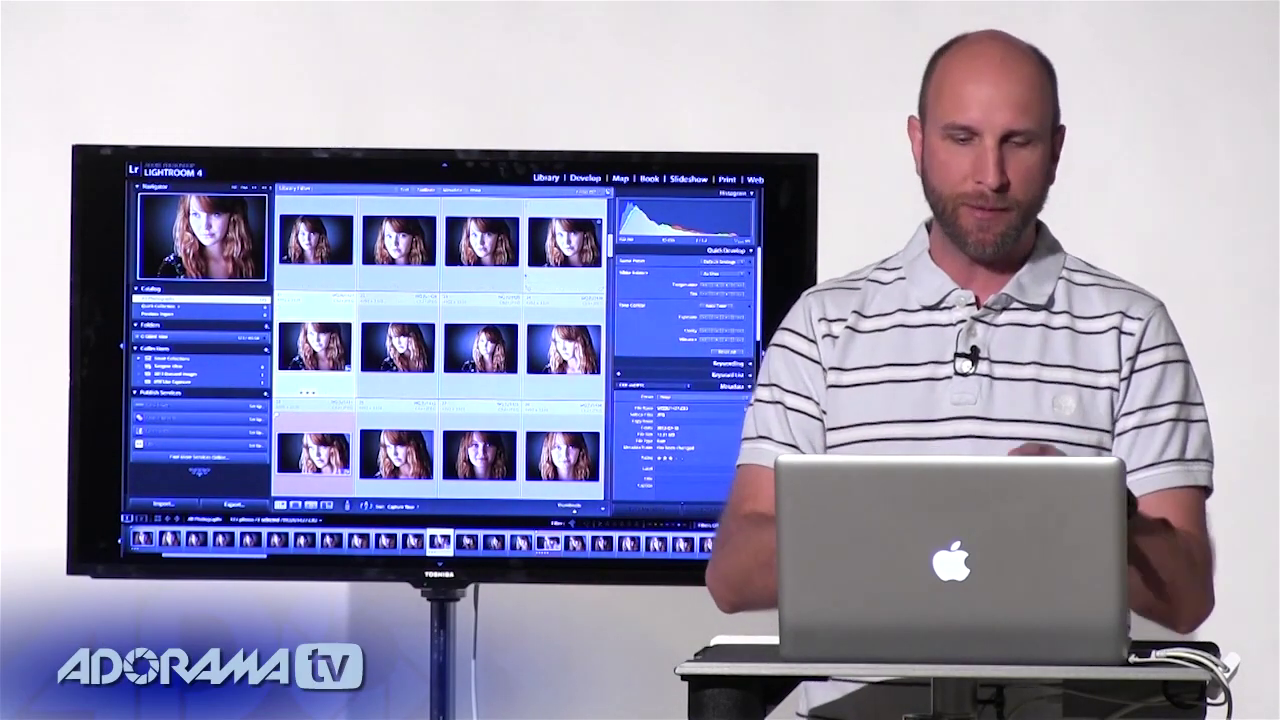
Step: View the selected portrait in Loupe view and in Develop with panels hidden, returning to the Library grid with panels shown
{"action": "key", "text": "shift+Tab"}
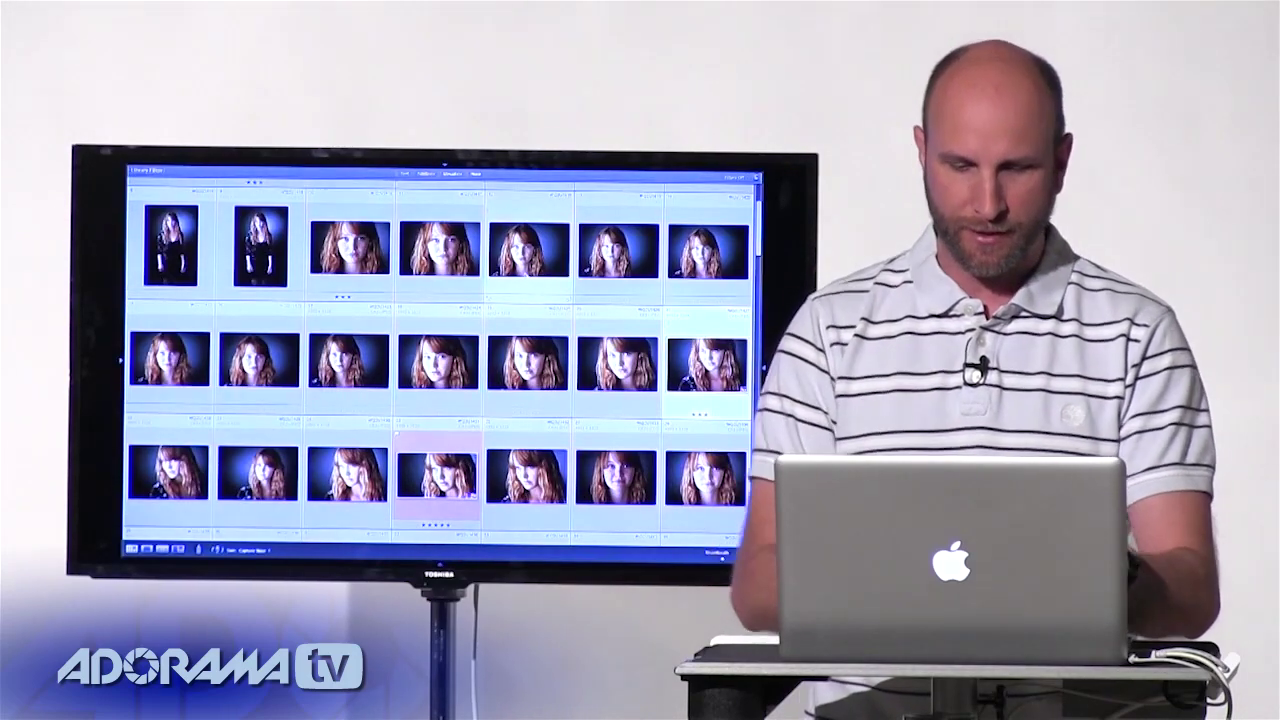
{"action": "key", "text": "e"}
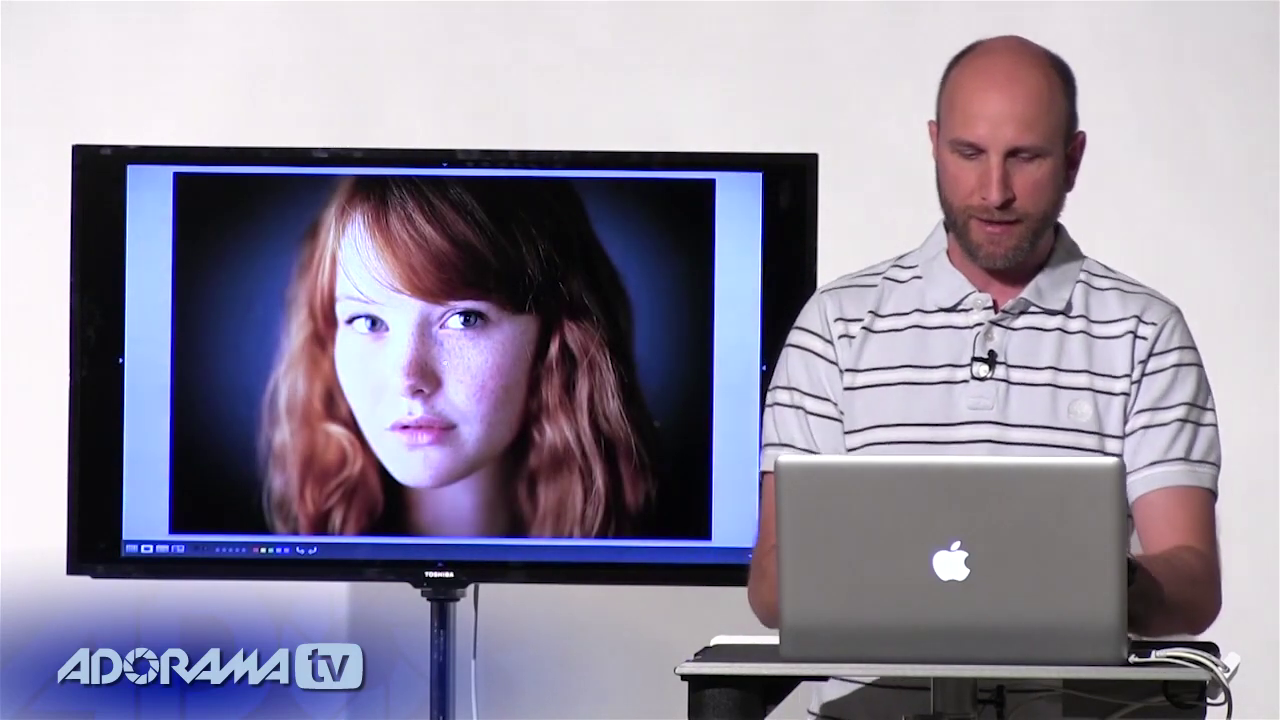
{"action": "key", "text": "d"}
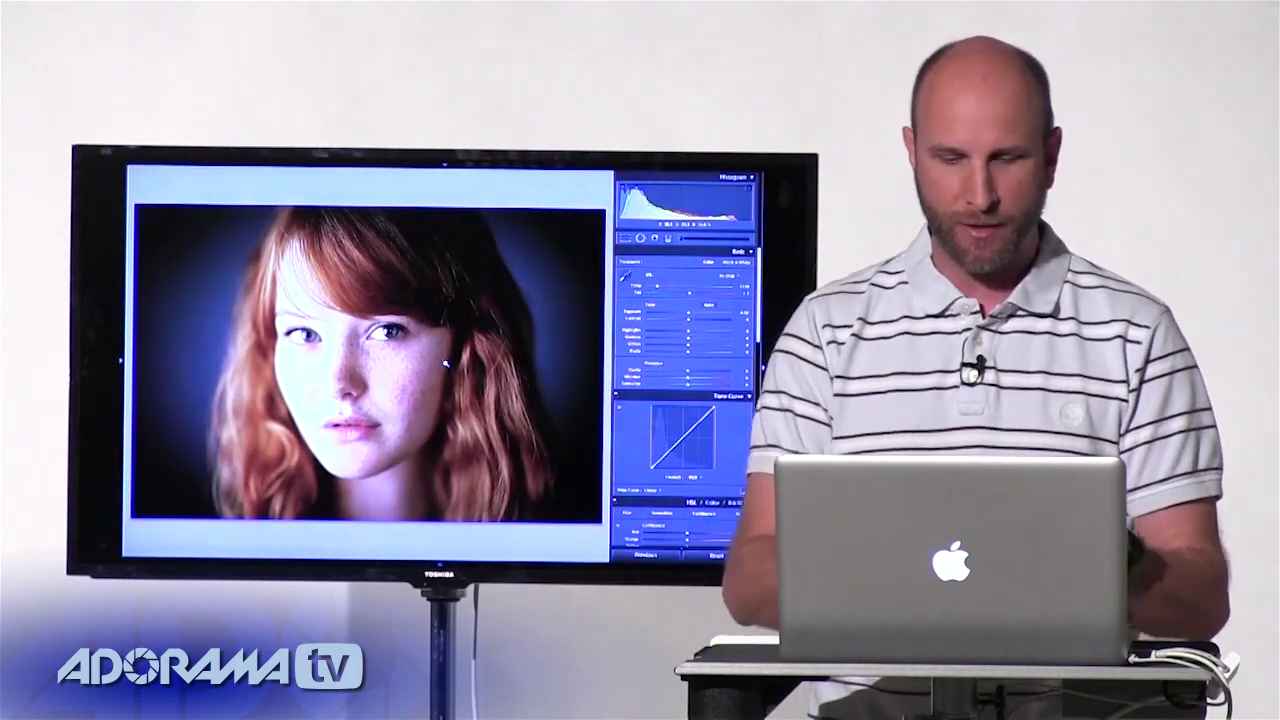
{"action": "key", "text": "t"}
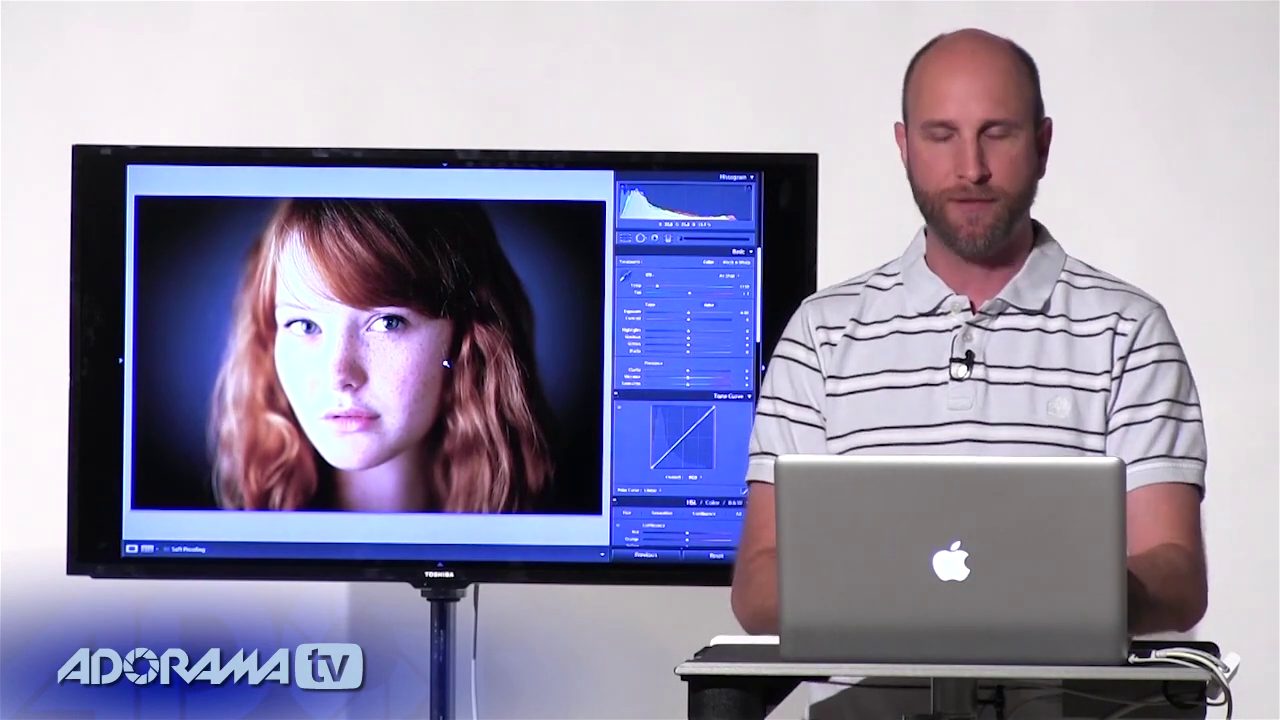
{"action": "key", "text": "g"}
{"action": "key", "text": "shift+Tab"}
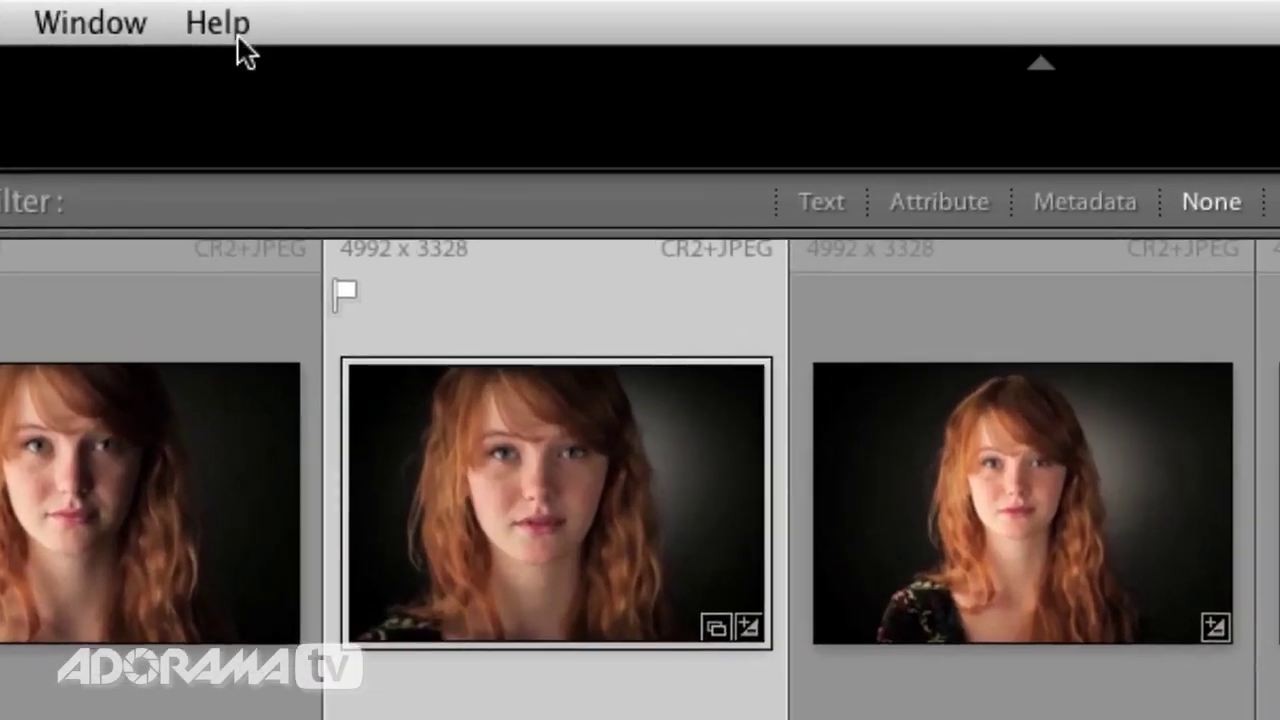
Step: Examine the Library module's shortcut list, opening it twice and closing it each time
{"action": "left_click", "coordinate": [407, 6]}
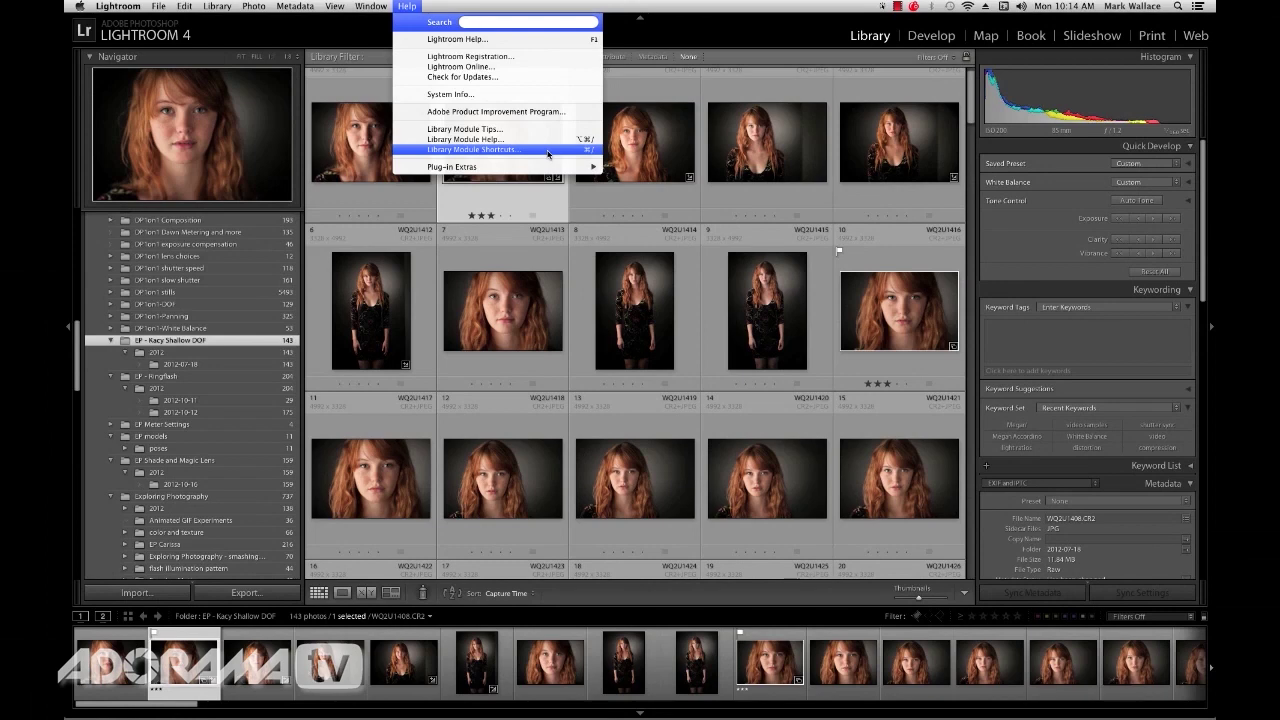
{"action": "left_click", "coordinate": [488, 152]}
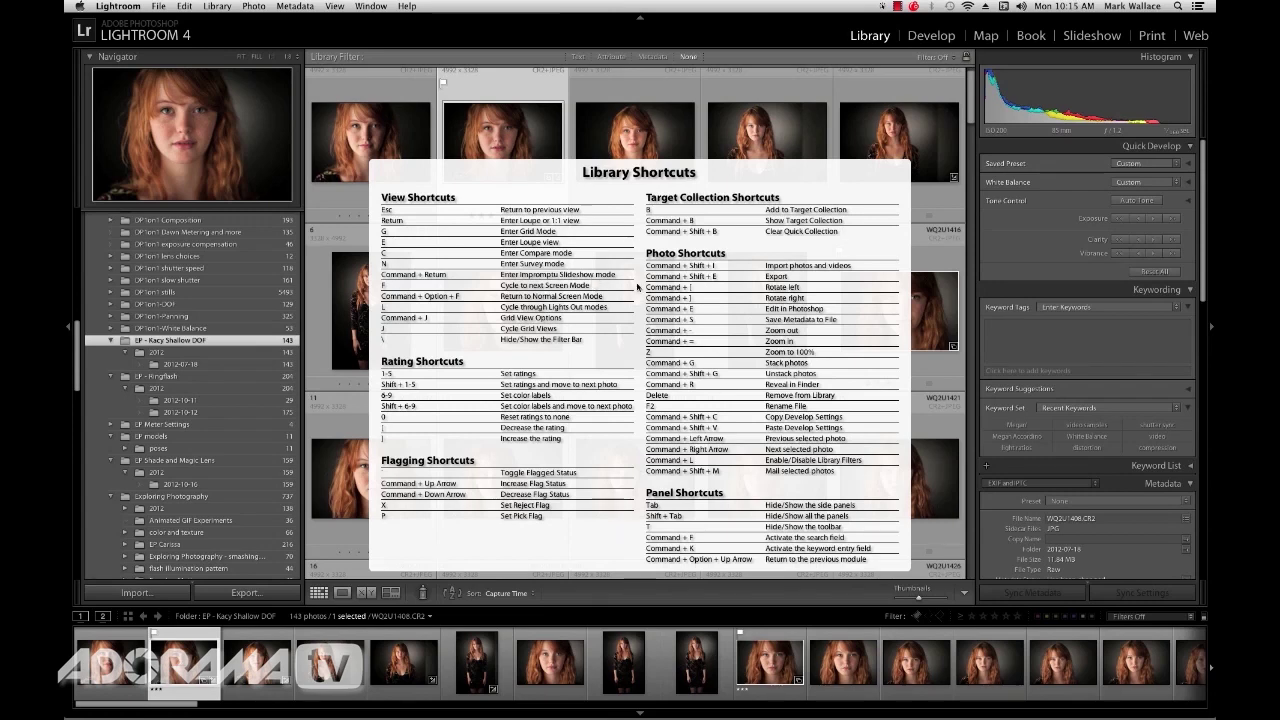
{"action": "left_click", "coordinate": [637, 287]}
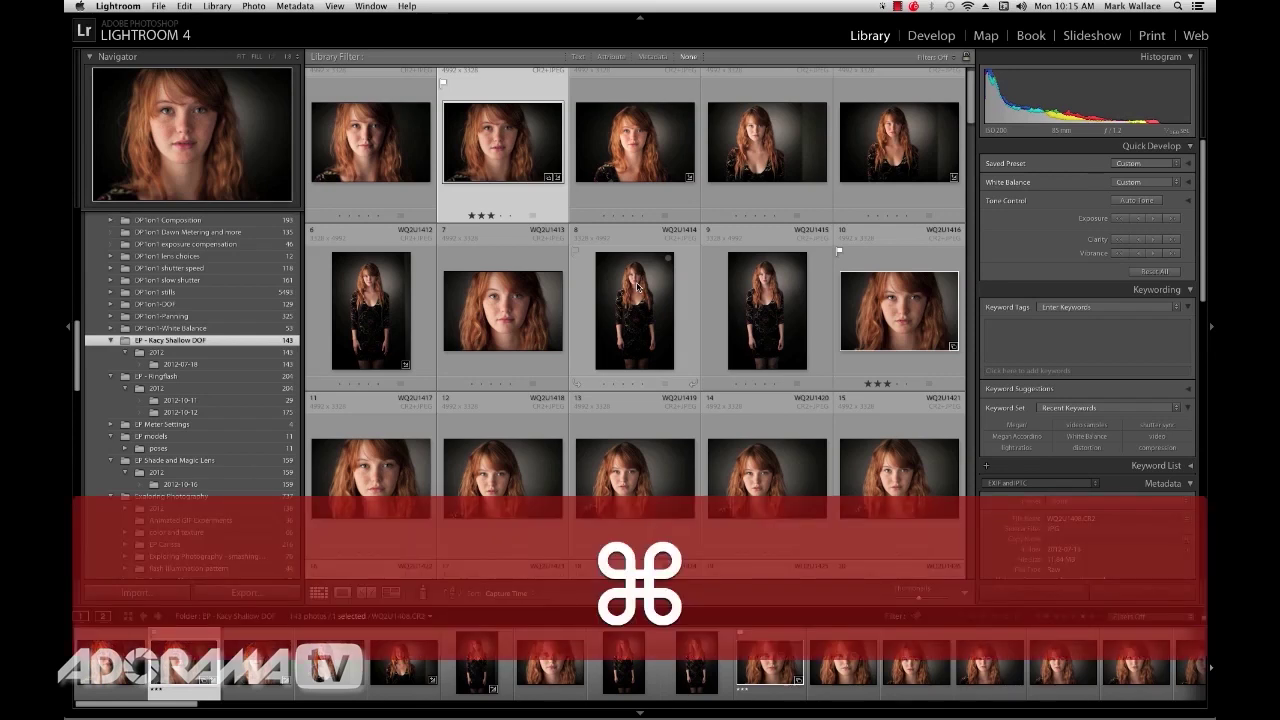
{"action": "key", "text": "super+slash"}
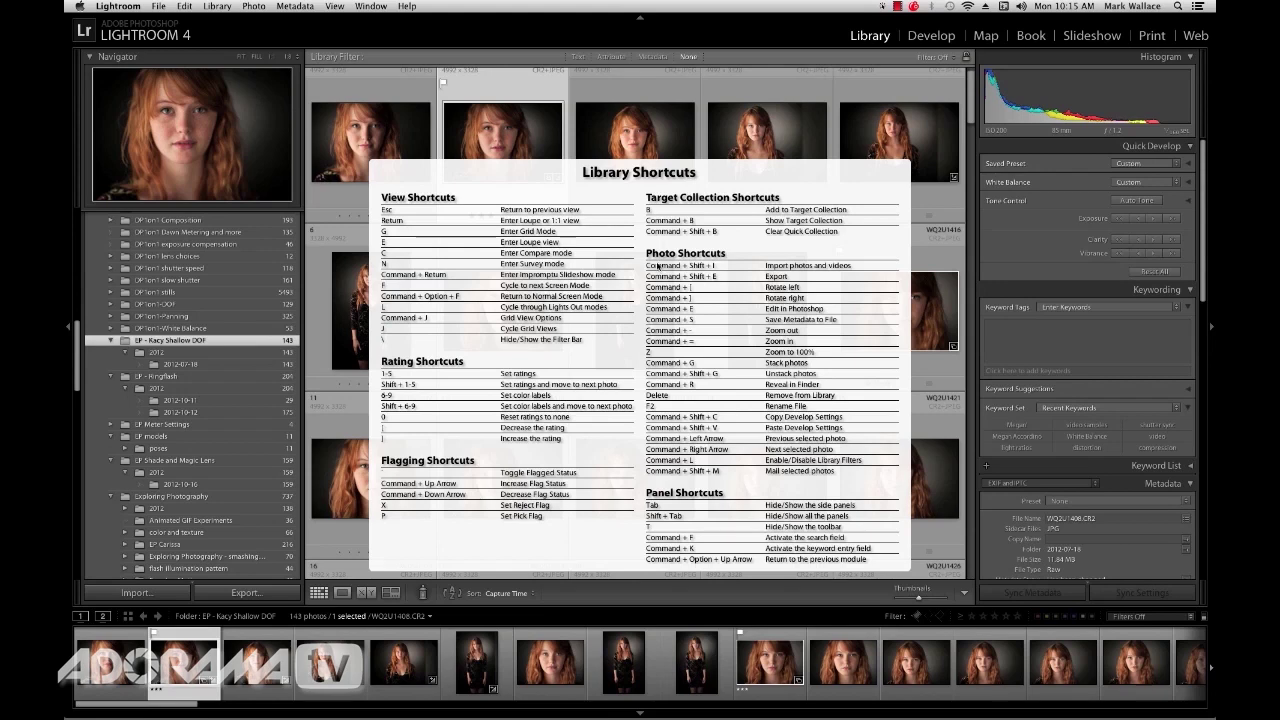
{"action": "left_click", "coordinate": [642, 258]}
Step: Examine the Develop module's shortcut list, then return to the Library and close the list
{"action": "left_click", "coordinate": [943, 38]}
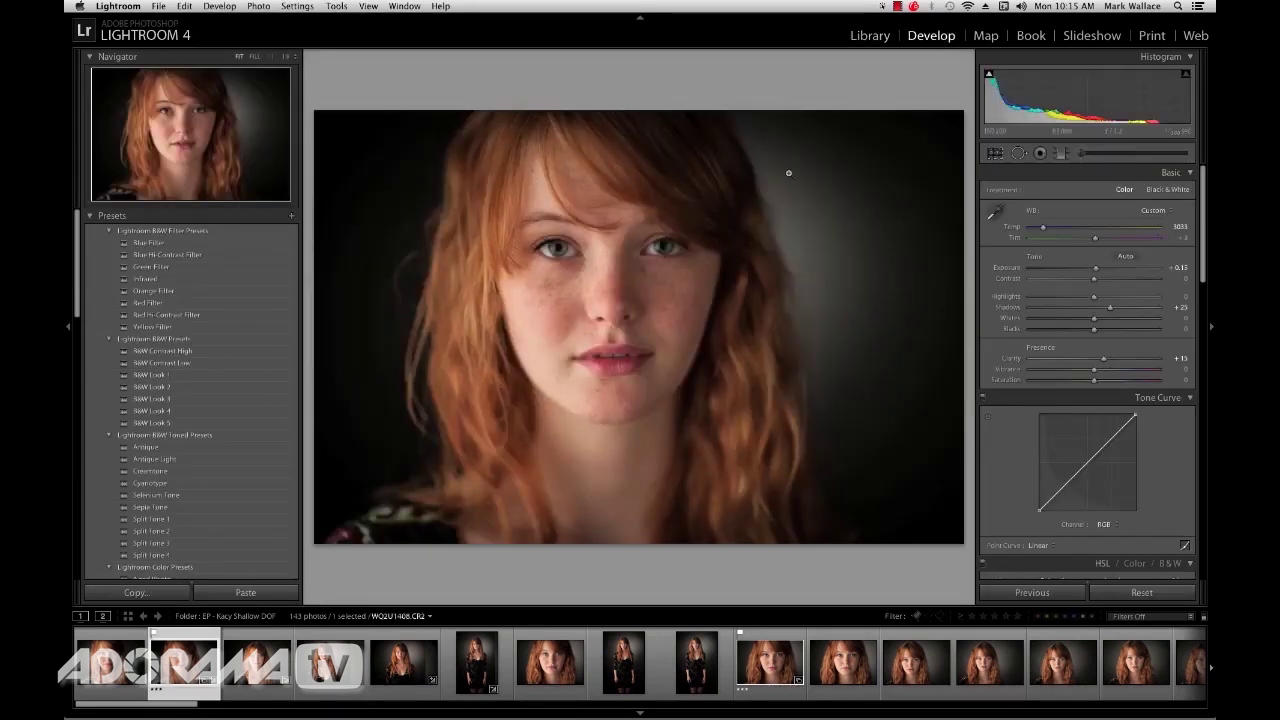
{"action": "key", "text": "super+slash"}
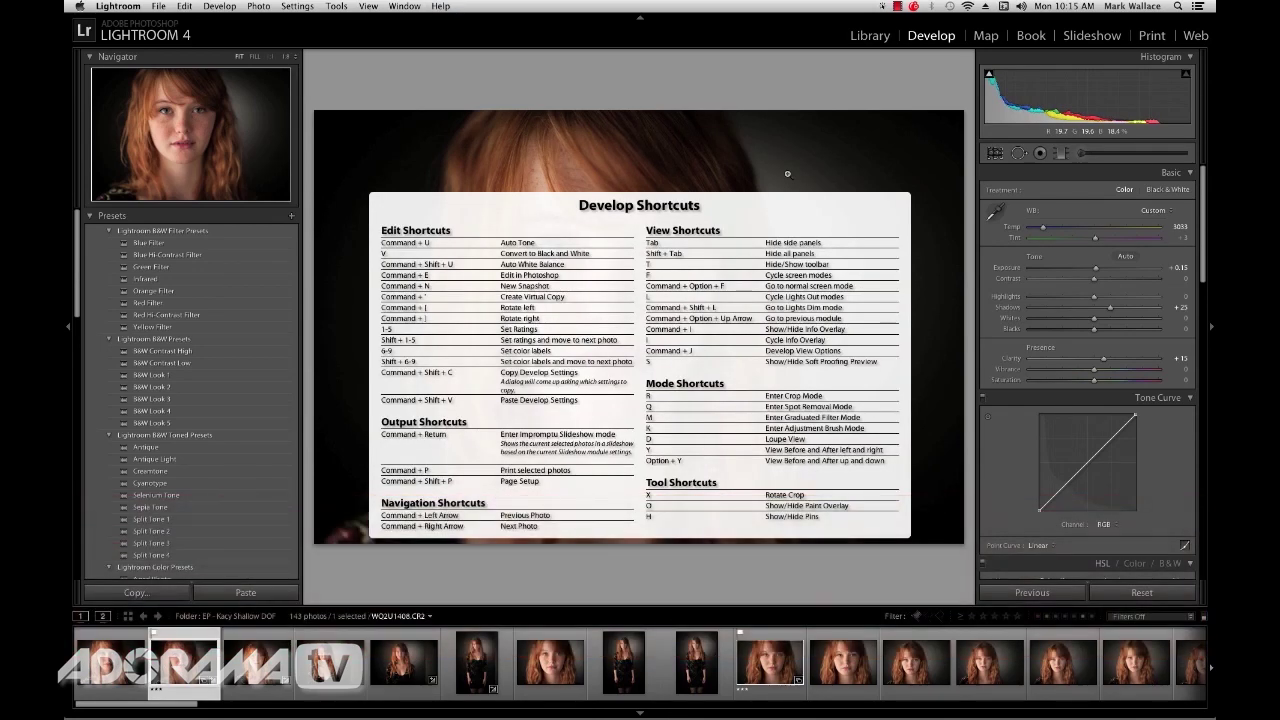
{"action": "left_click", "coordinate": [870, 38]}
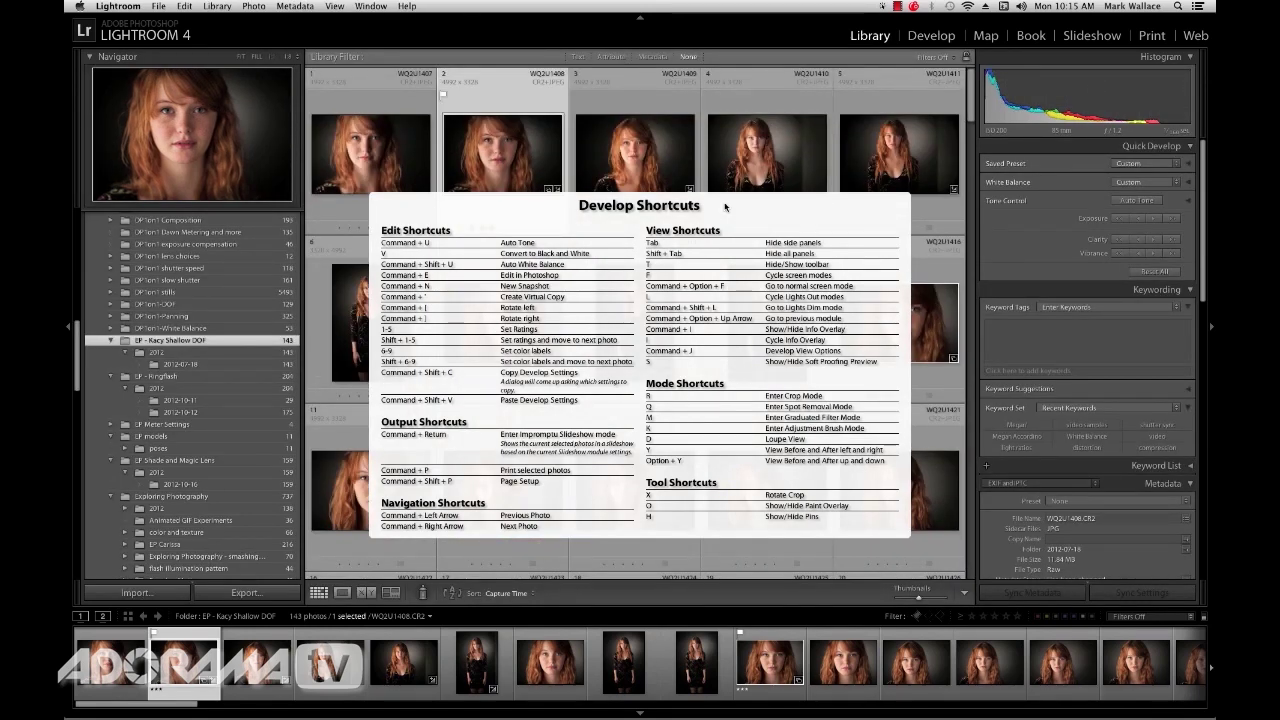
{"action": "left_click", "coordinate": [725, 207]}
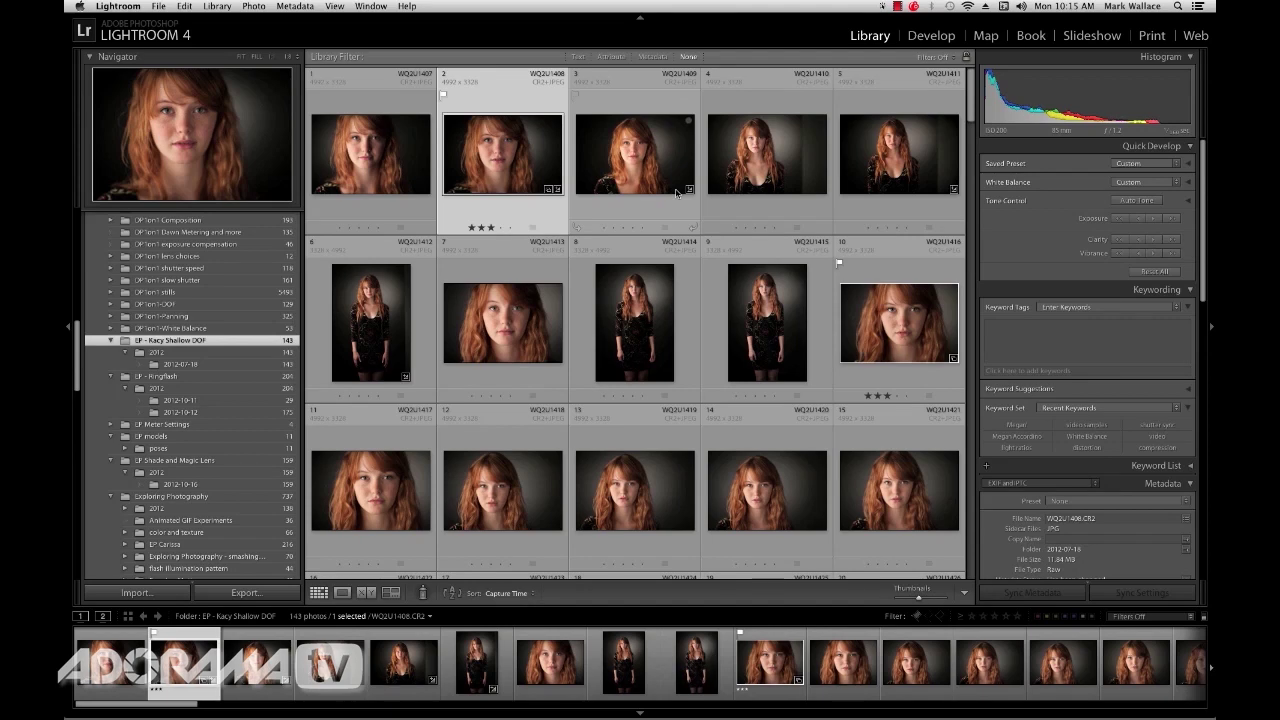
Step: Switch from the Library to Develop and back twice, and check the shortcuts listed beside the view commands
{"action": "left_click", "coordinate": [927, 35]}
{"action": "left_click", "coordinate": [866, 36]}
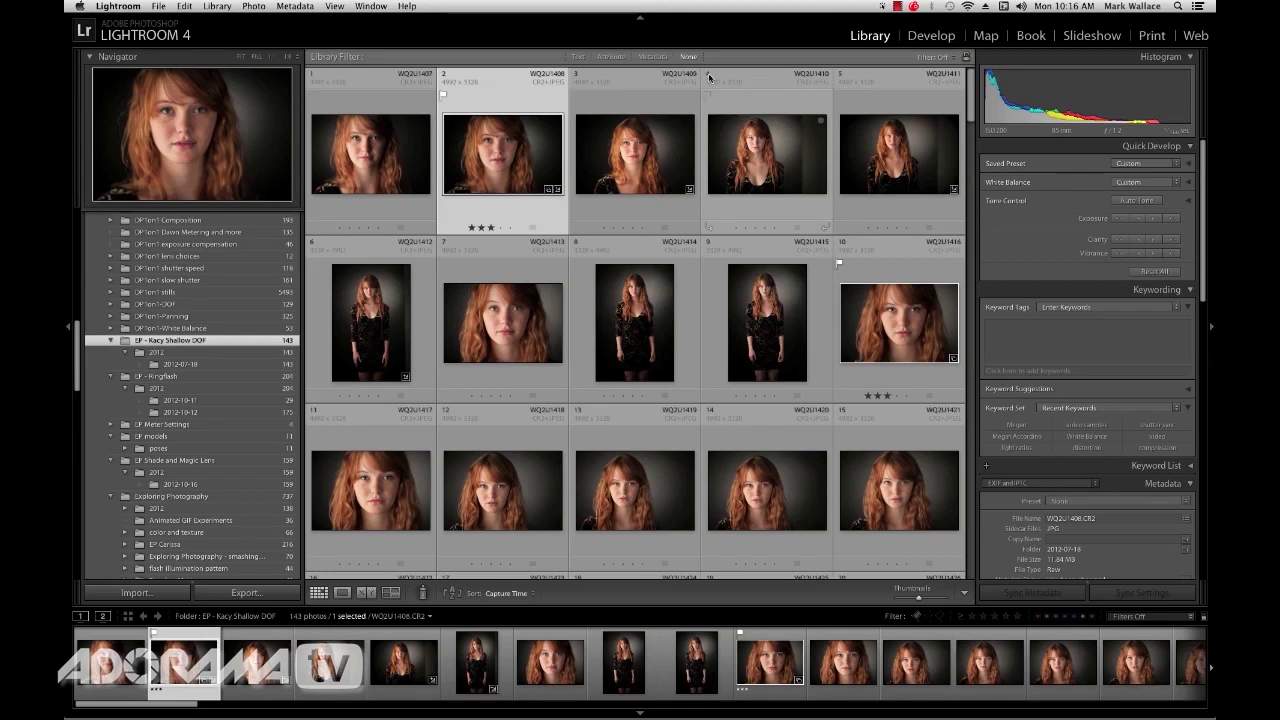
{"action": "key", "text": "d"}
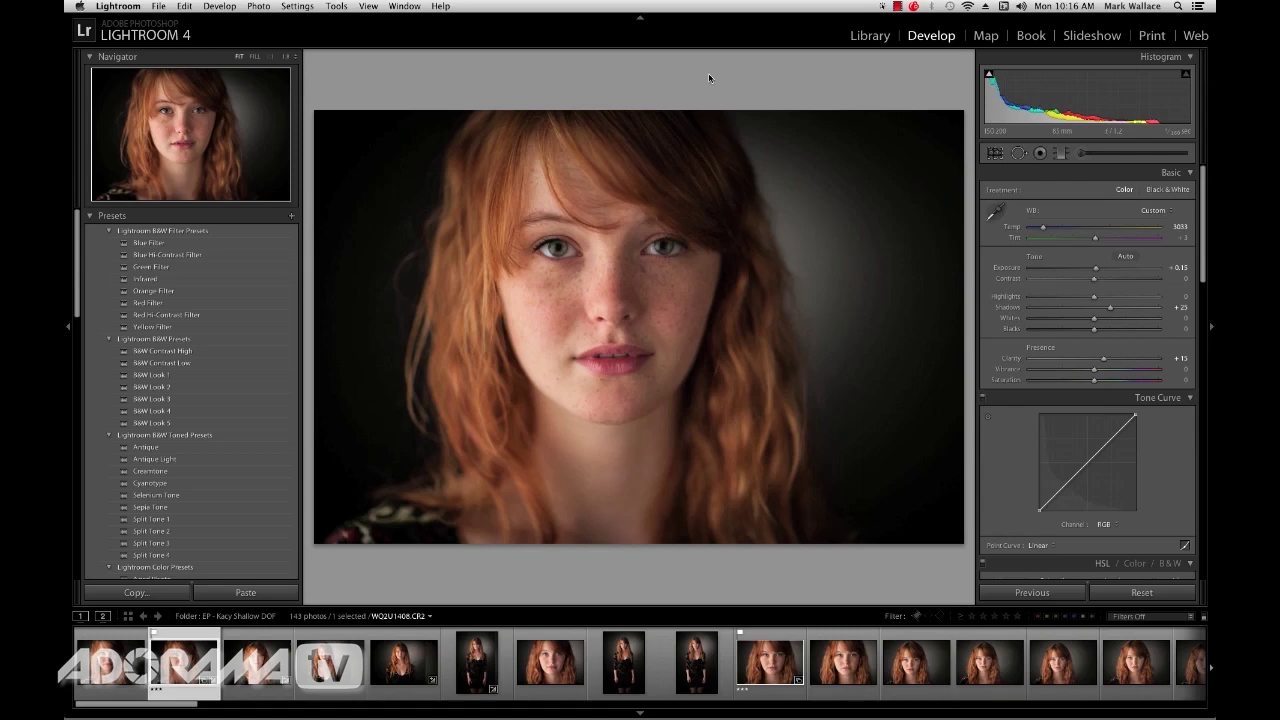
{"action": "key", "text": "g"}
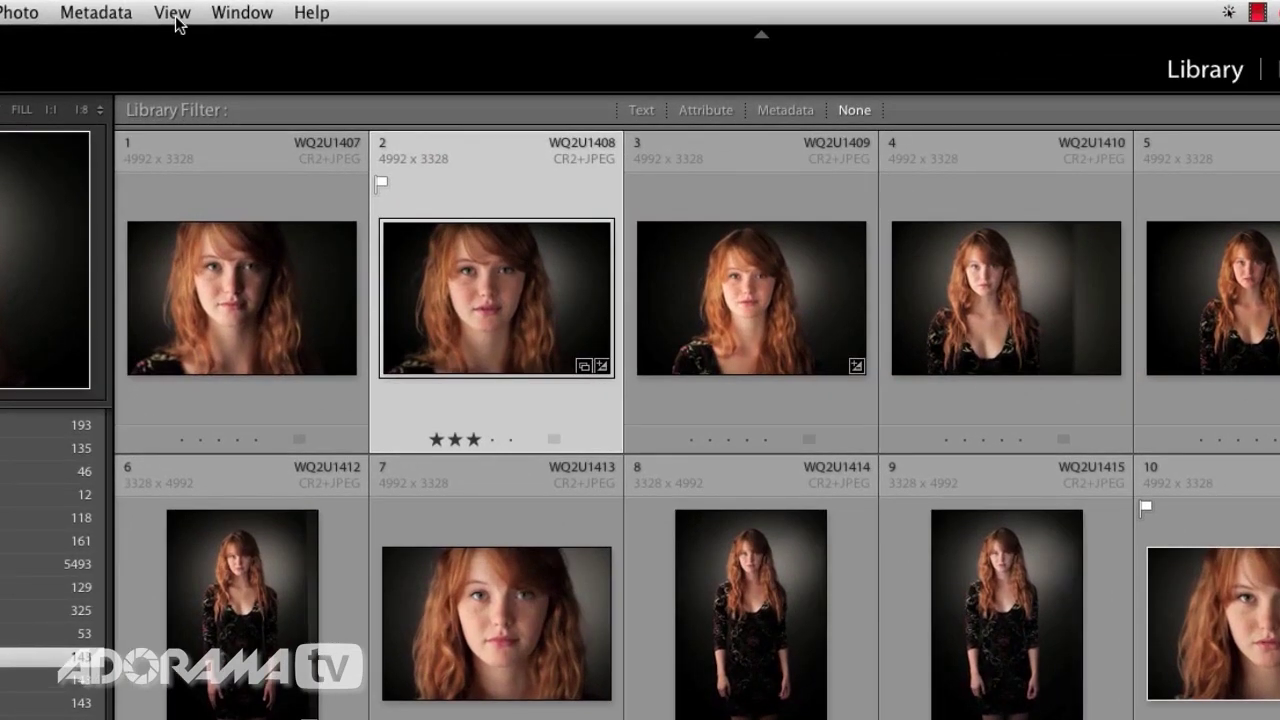
{"action": "left_click", "coordinate": [173, 13]}
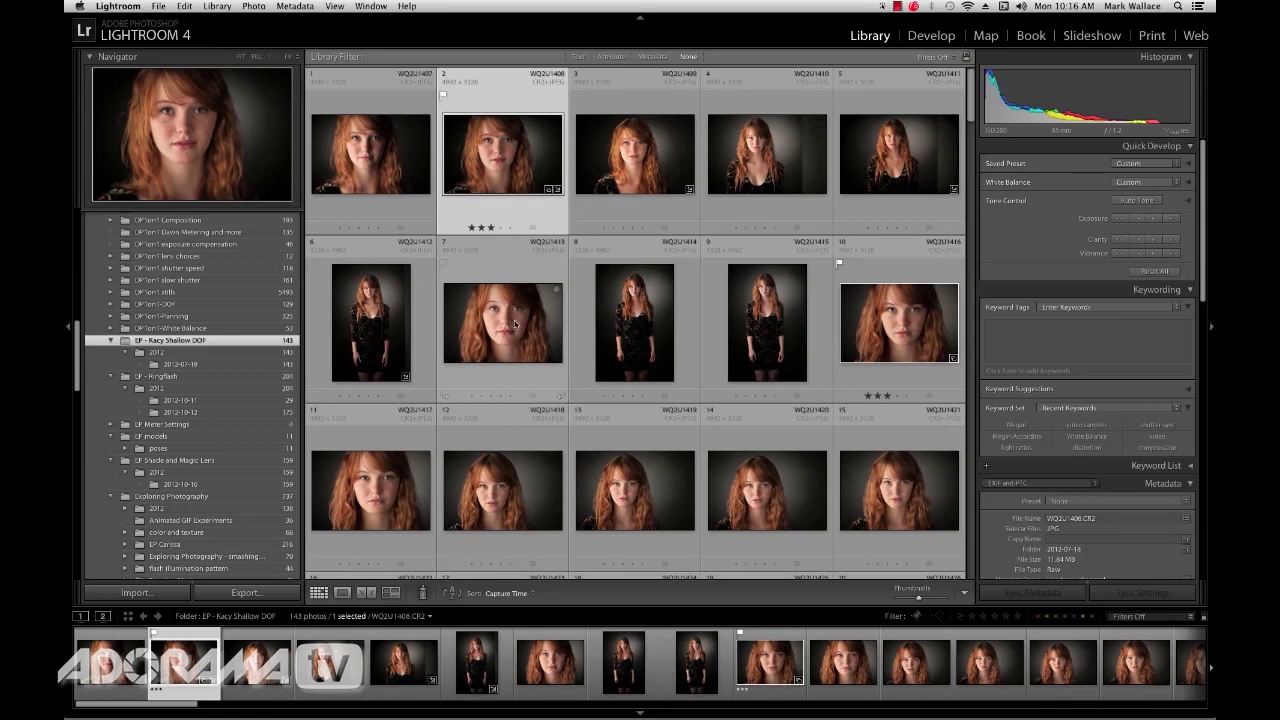
Step: Try a white balance sample on the face in photo WQ2U1413 in Develop, and undo it
{"action": "left_click", "coordinate": [516, 324]}
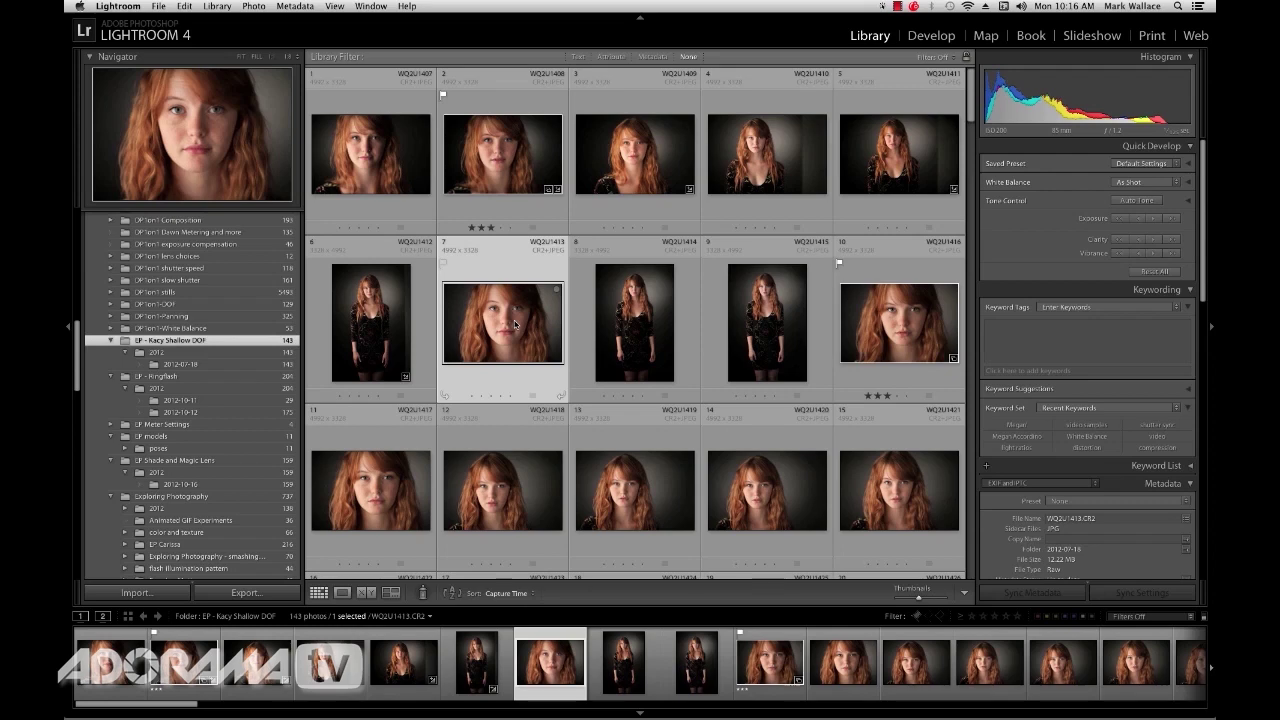
{"action": "key", "text": "w"}
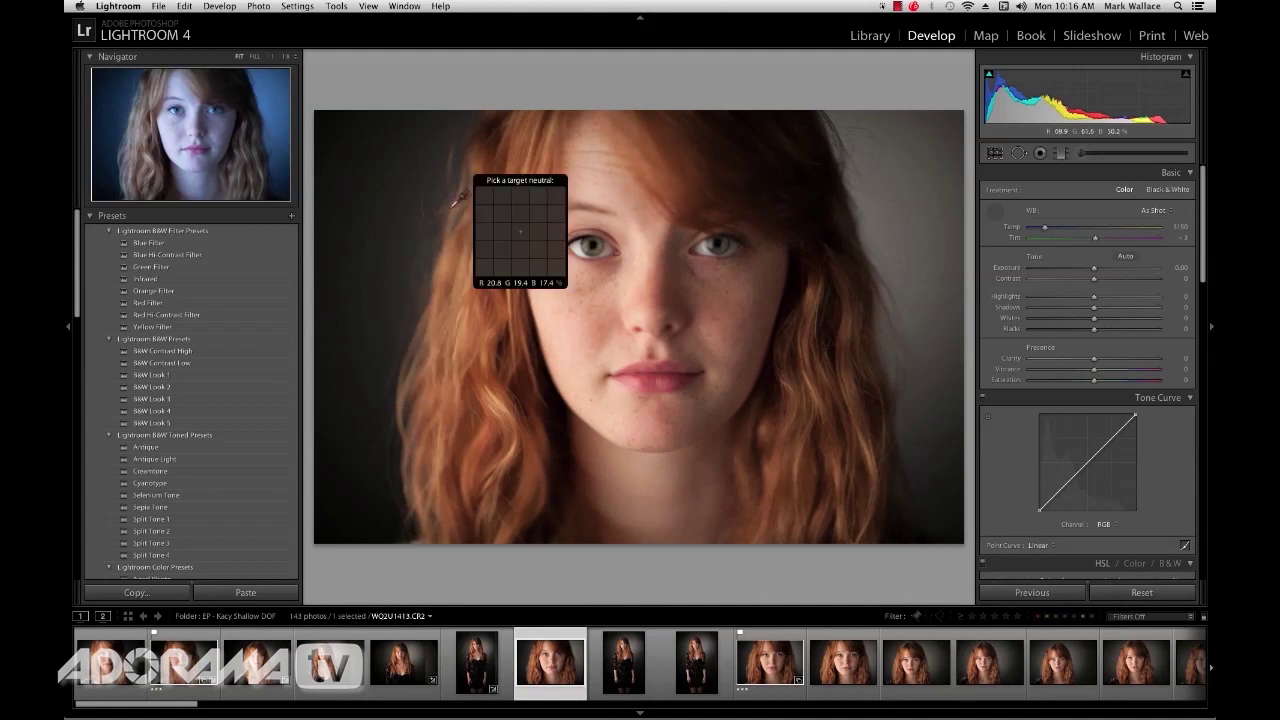
{"action": "left_click", "coordinate": [580, 287]}
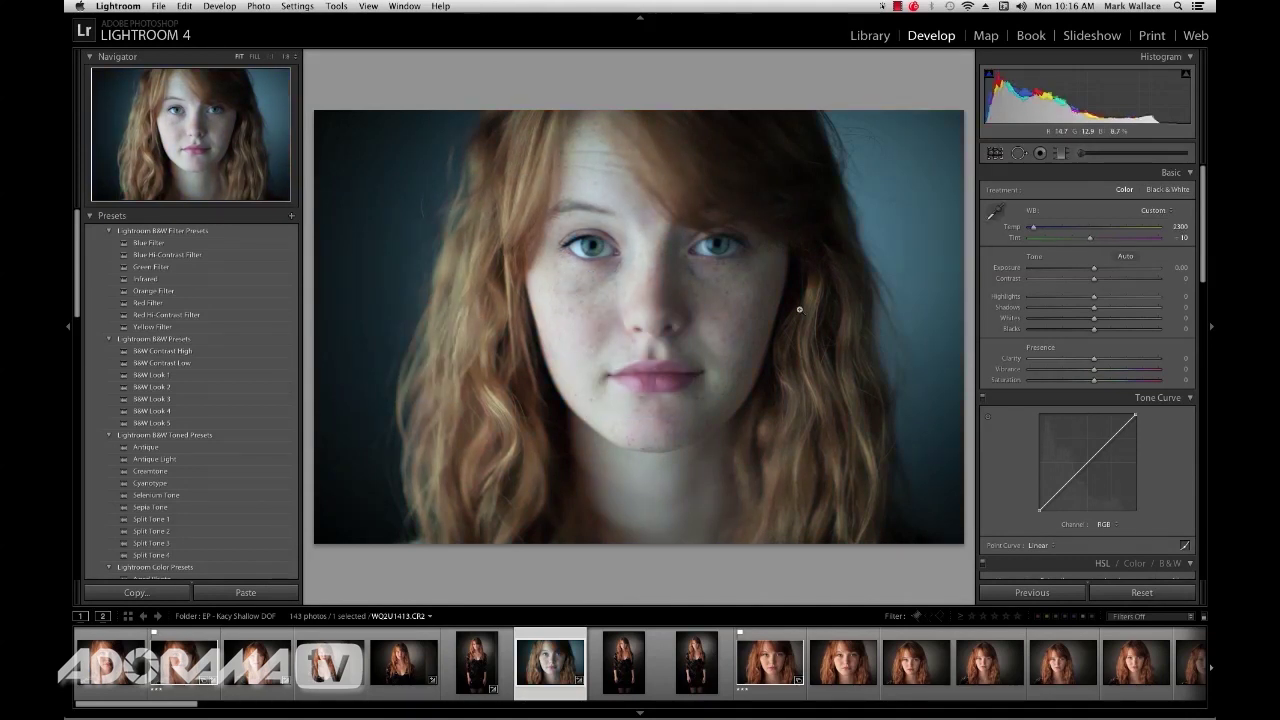
{"action": "key", "text": "super+z"}
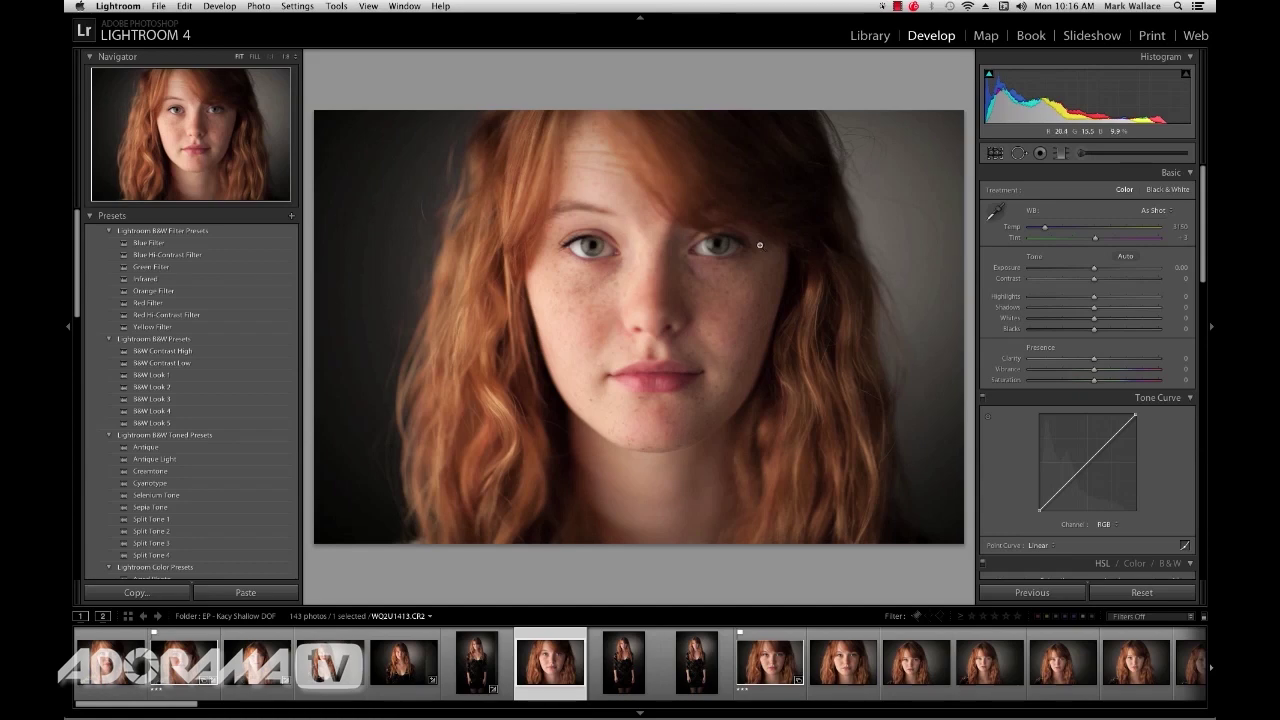
Step: Return to the Library grid and back to Develop, and check the shortcuts beside the help and view commands
{"action": "key", "text": "g"}
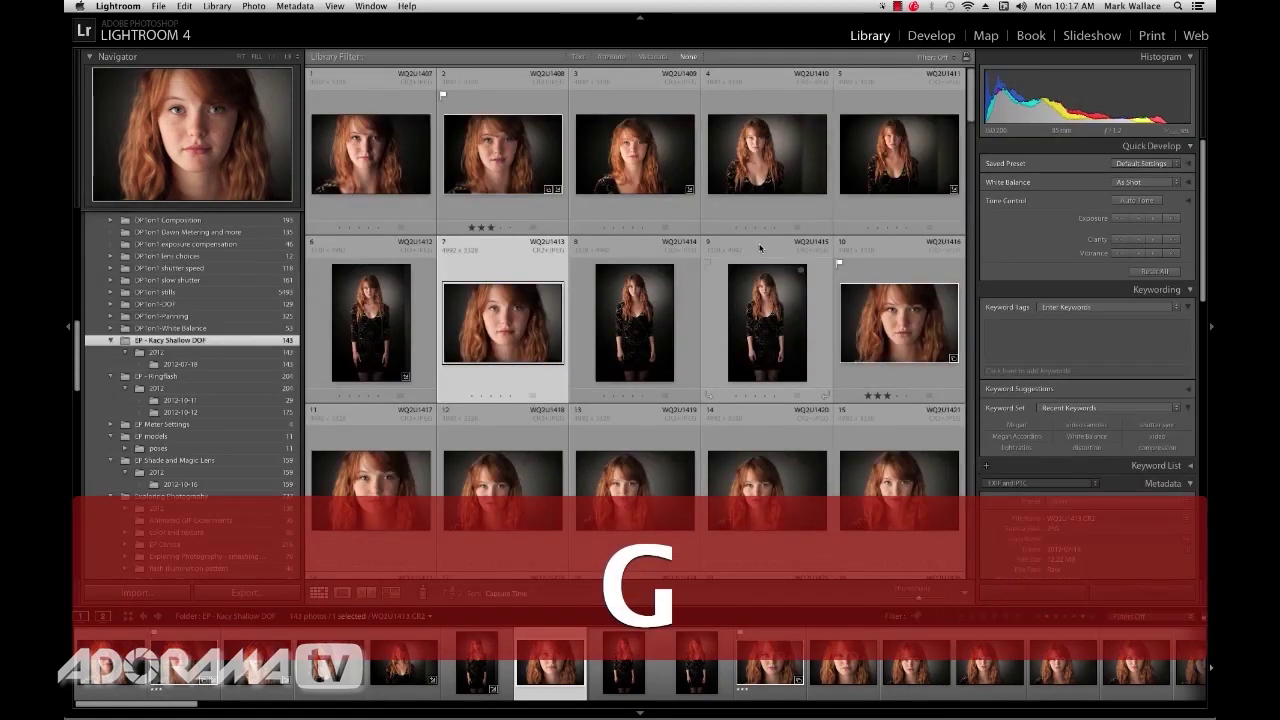
{"action": "key", "text": "d"}
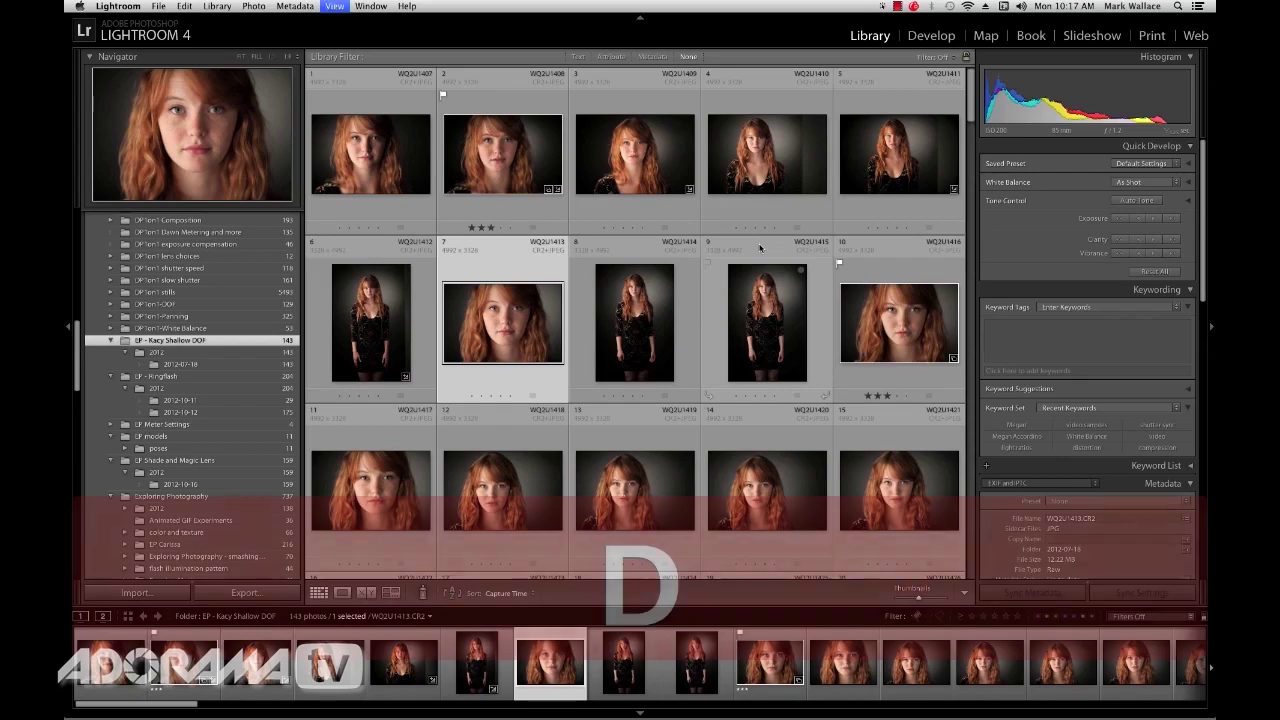
{"action": "left_click", "coordinate": [437, 7]}
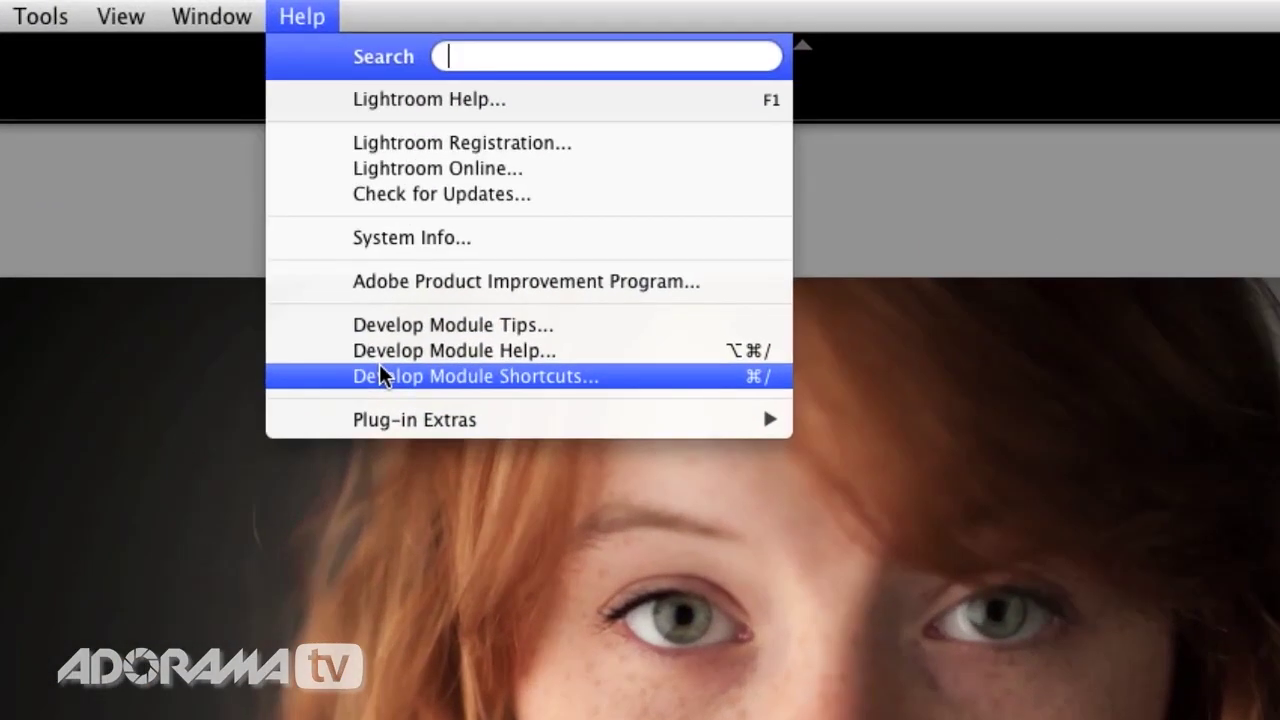
{"action": "mouse_move", "coordinate": [362, 6]}
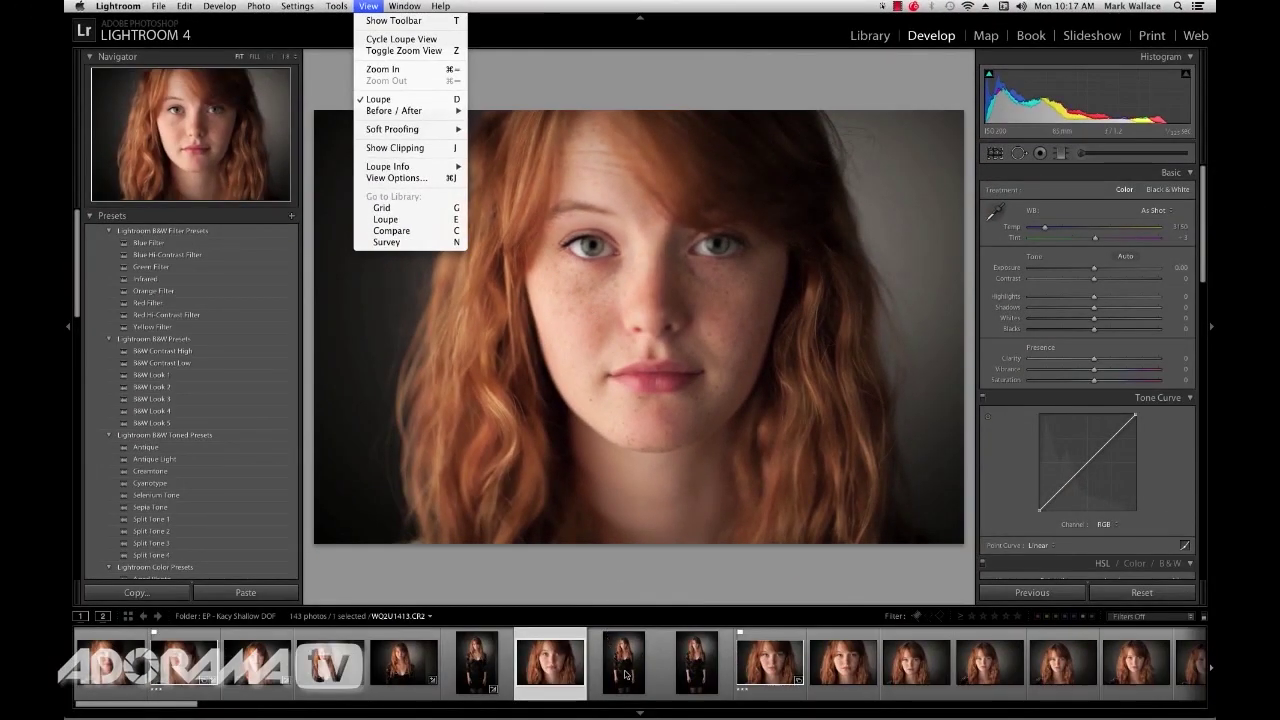
Step: Compare the full-length photos WQ2U1414 and WQ2U1415 side by side in Survey view, and return to the grid
{"action": "left_click", "coordinate": [625, 675]}
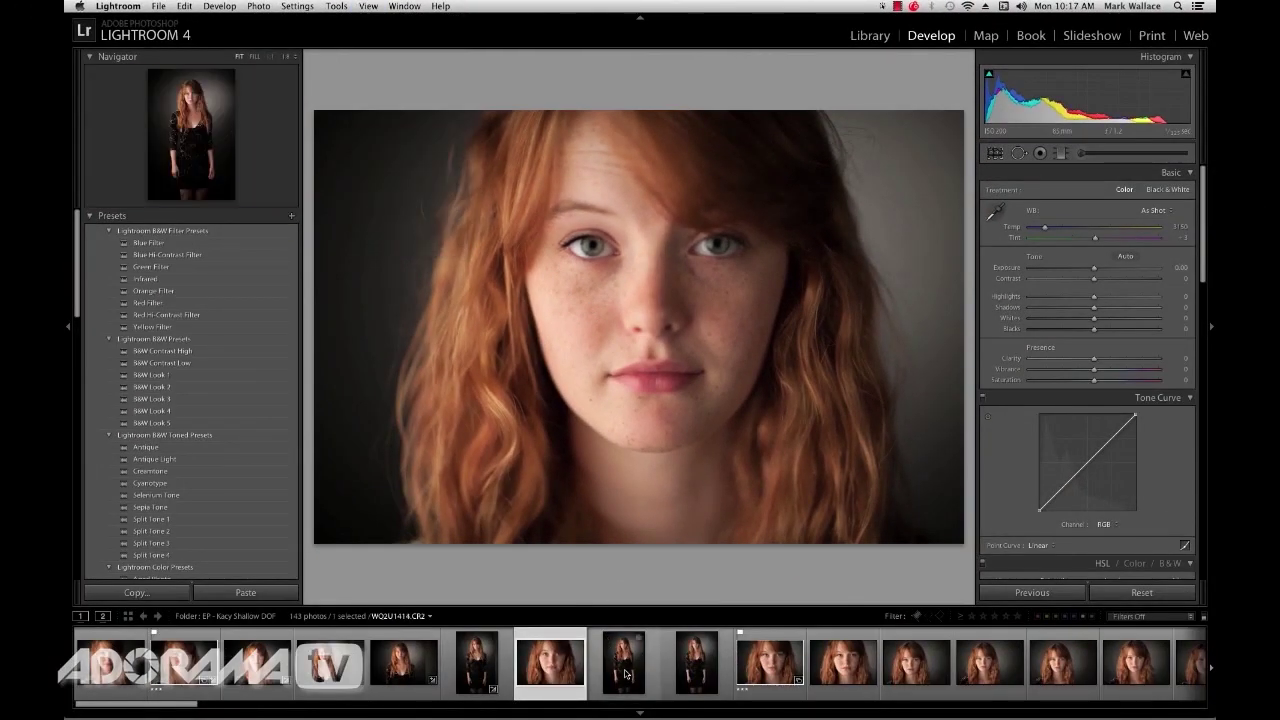
{"action": "left_click", "coordinate": [625, 675]}
{"action": "left_click", "coordinate": [700, 674], "text": "super"}
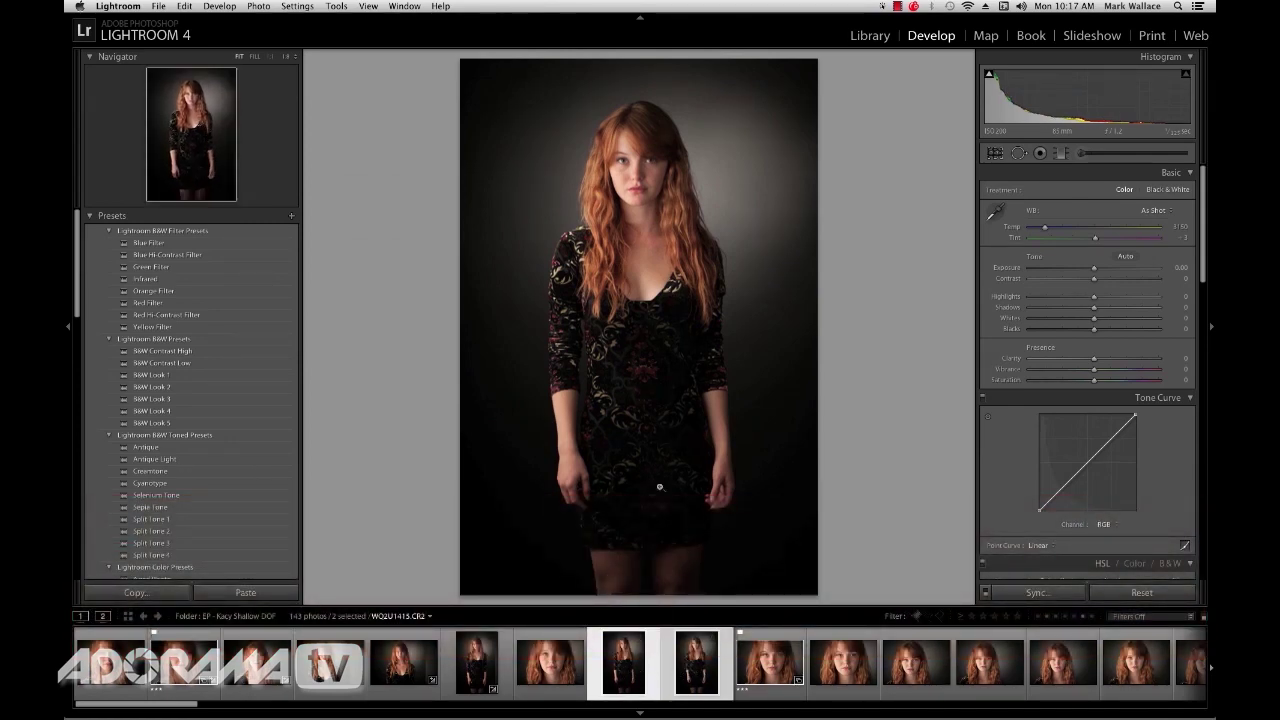
{"action": "key", "text": "n"}
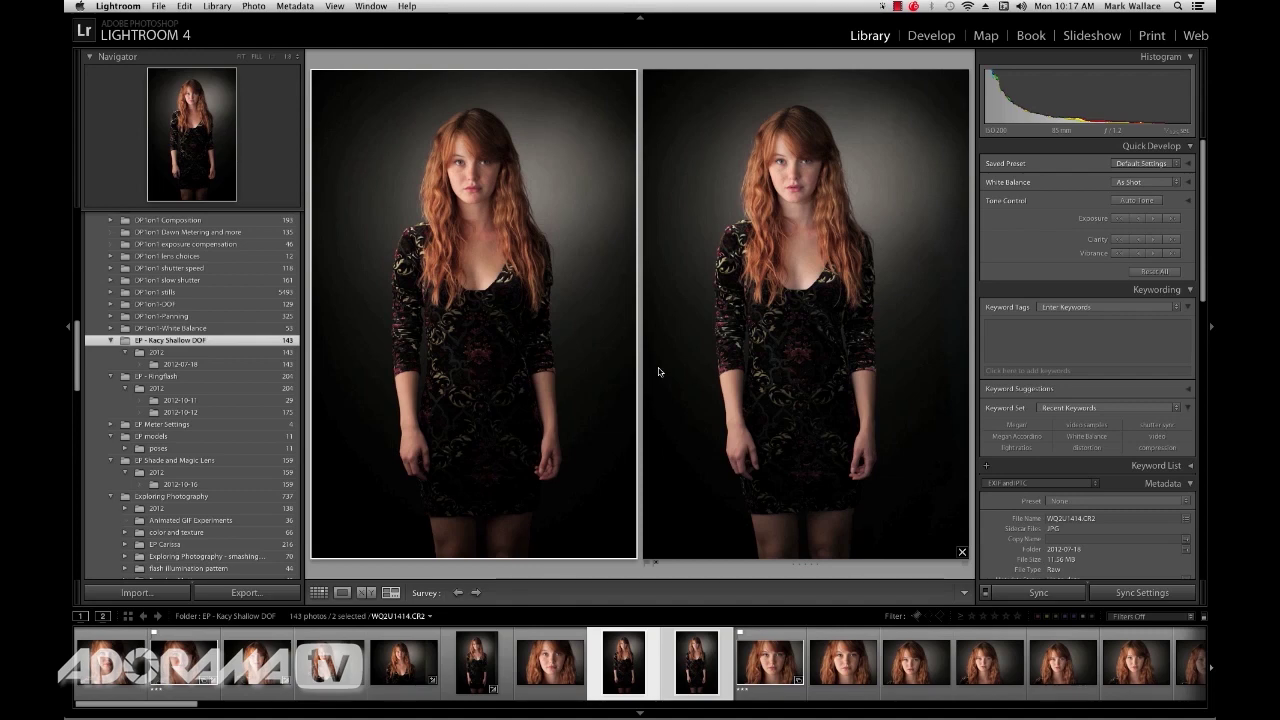
{"action": "key", "text": "g"}
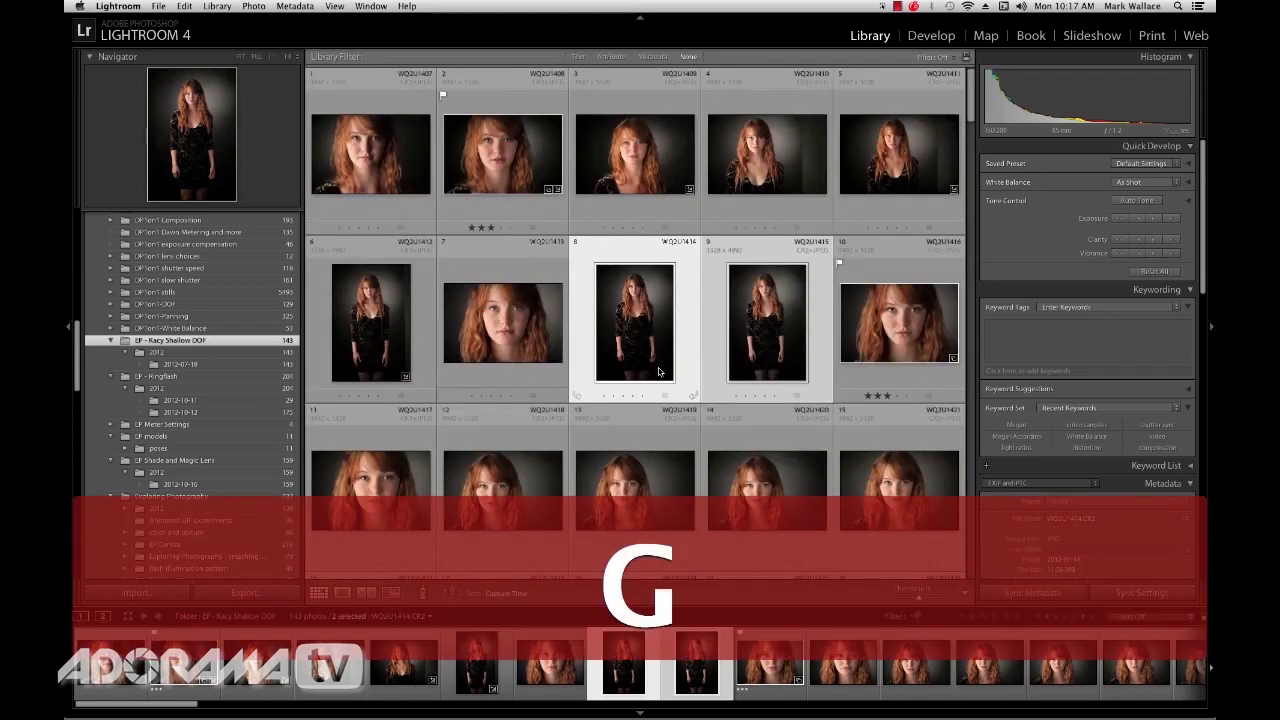
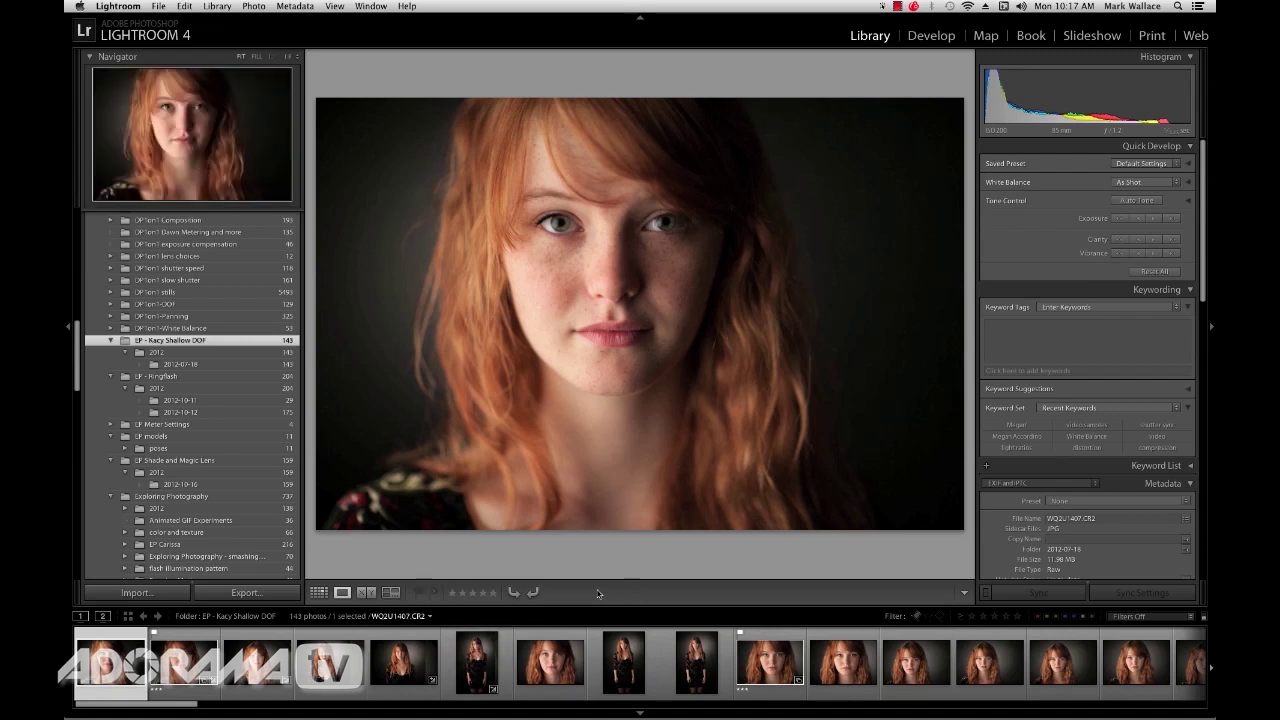
Step: Hide the toolbar under photo WQ2U1407 and cycle to the screen mode without the system menu bar
{"action": "key", "text": "t"}
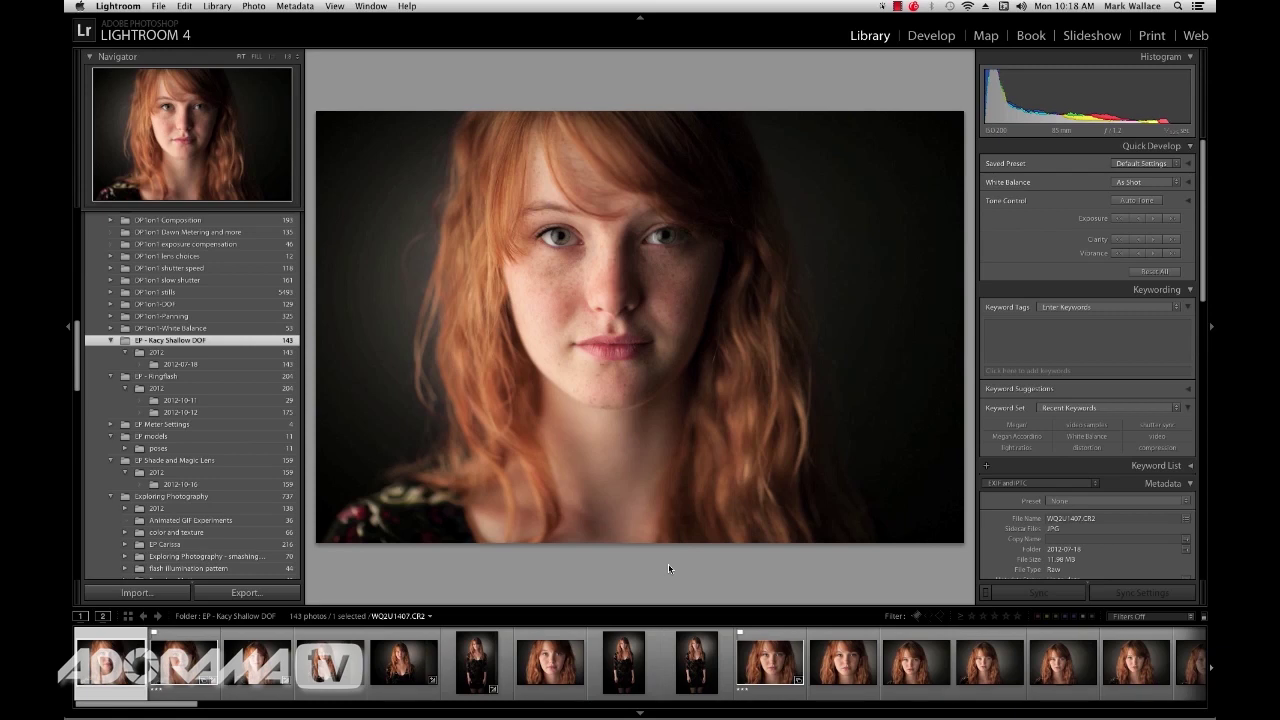
{"action": "key", "text": "f"}
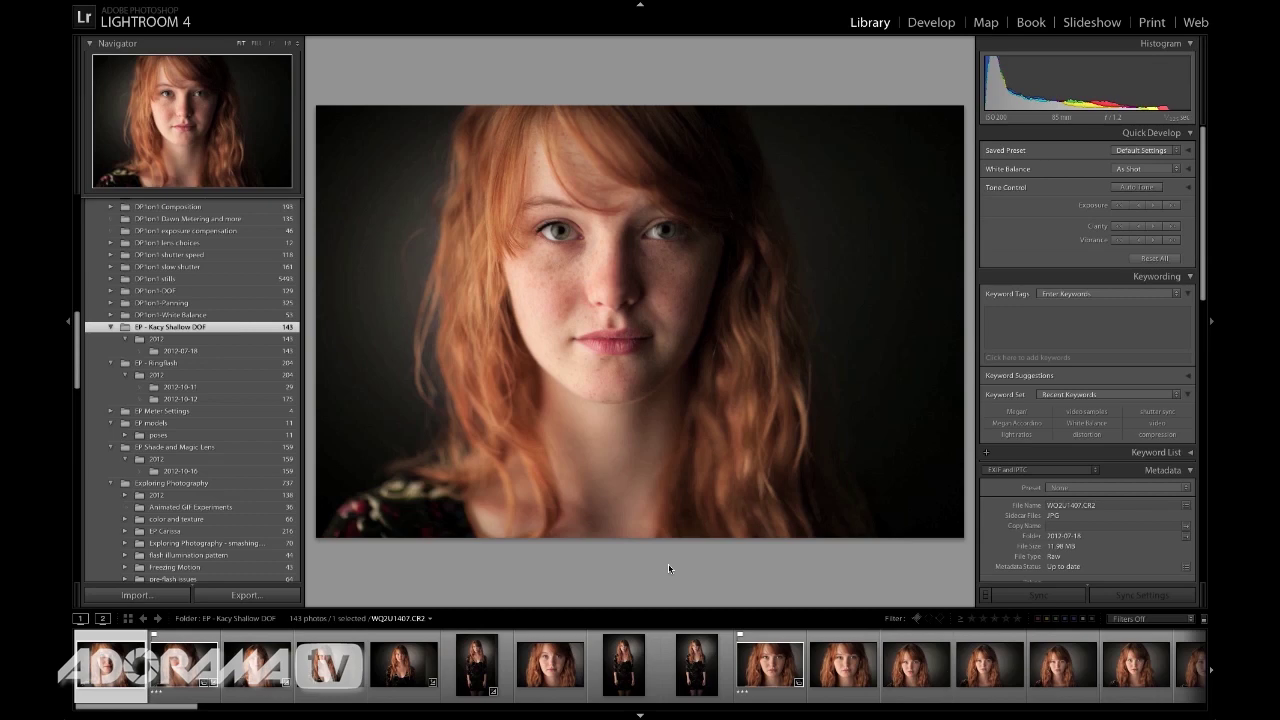
Step: Hide and restore the side panels around photo WQ2U1407, and hide all panels so only the photo remains
{"action": "key", "text": "Tab"}
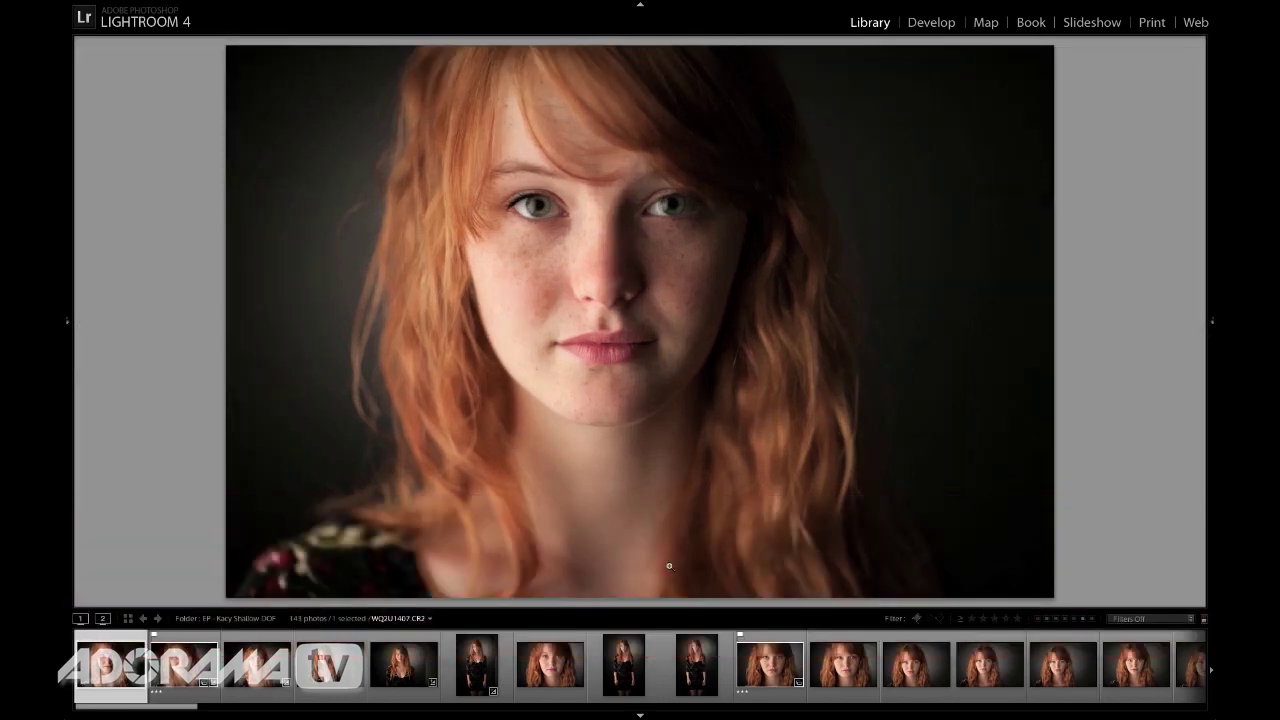
{"action": "key", "text": "Tab"}
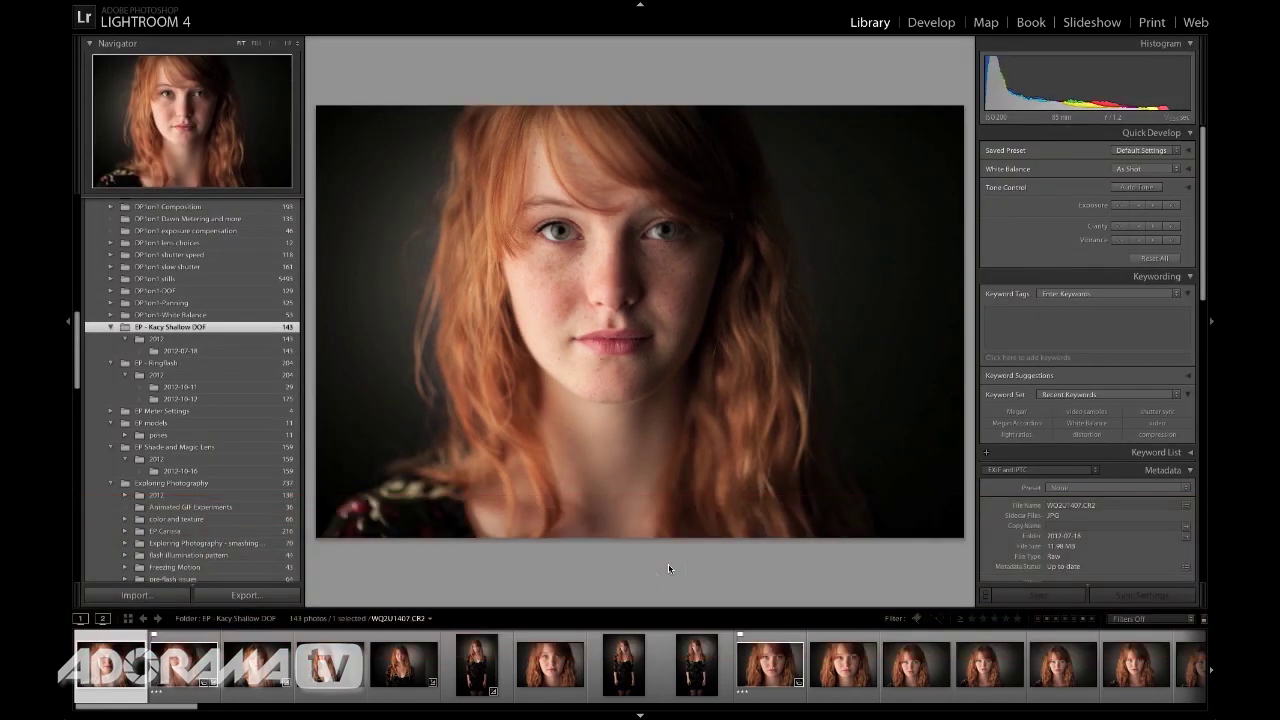
{"action": "key", "text": "Up"}
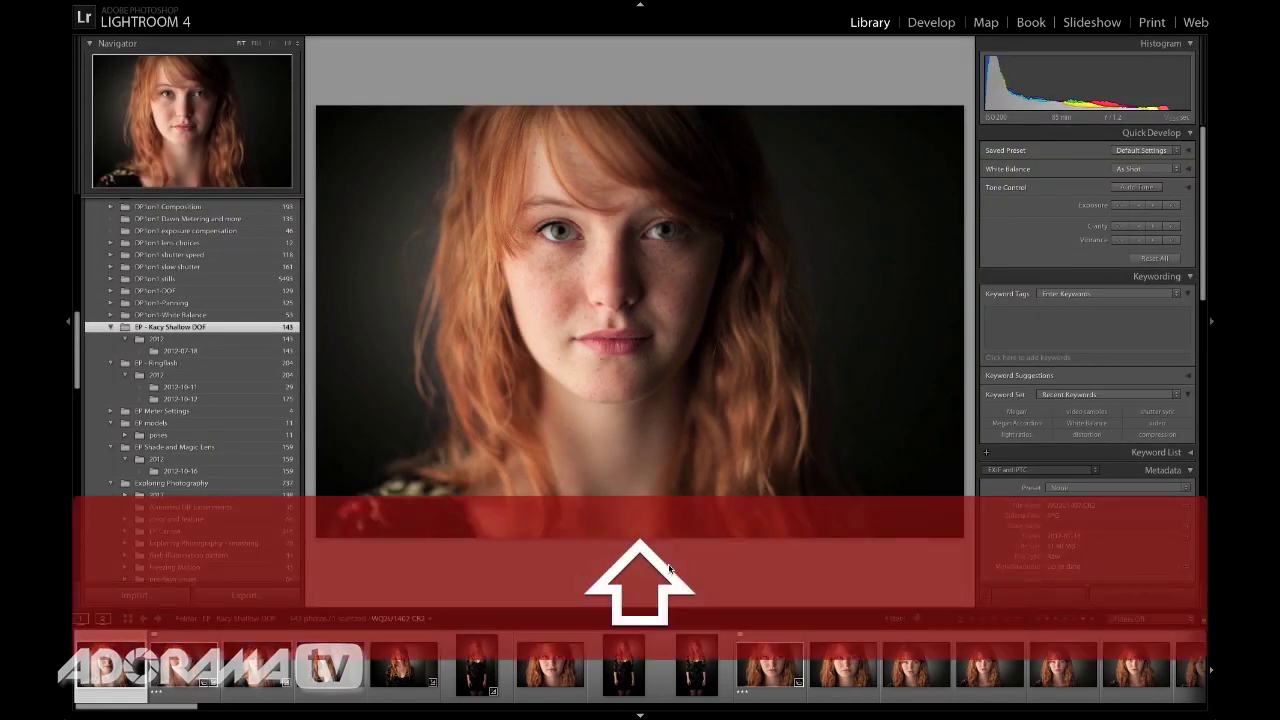
{"action": "key", "text": "shift+Tab"}
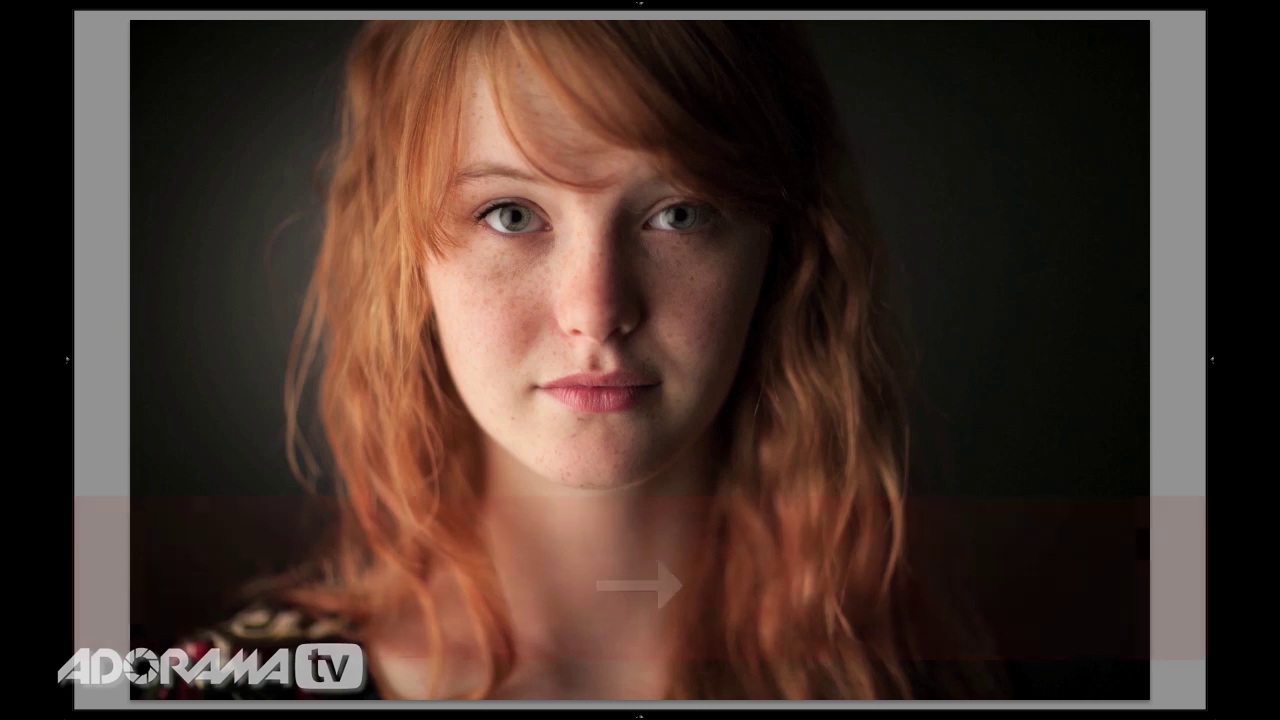
Step: Advance through the photos to a full-length shot, flag it as a pick, and remove the flag again
{"action": "key", "text": "Right"}
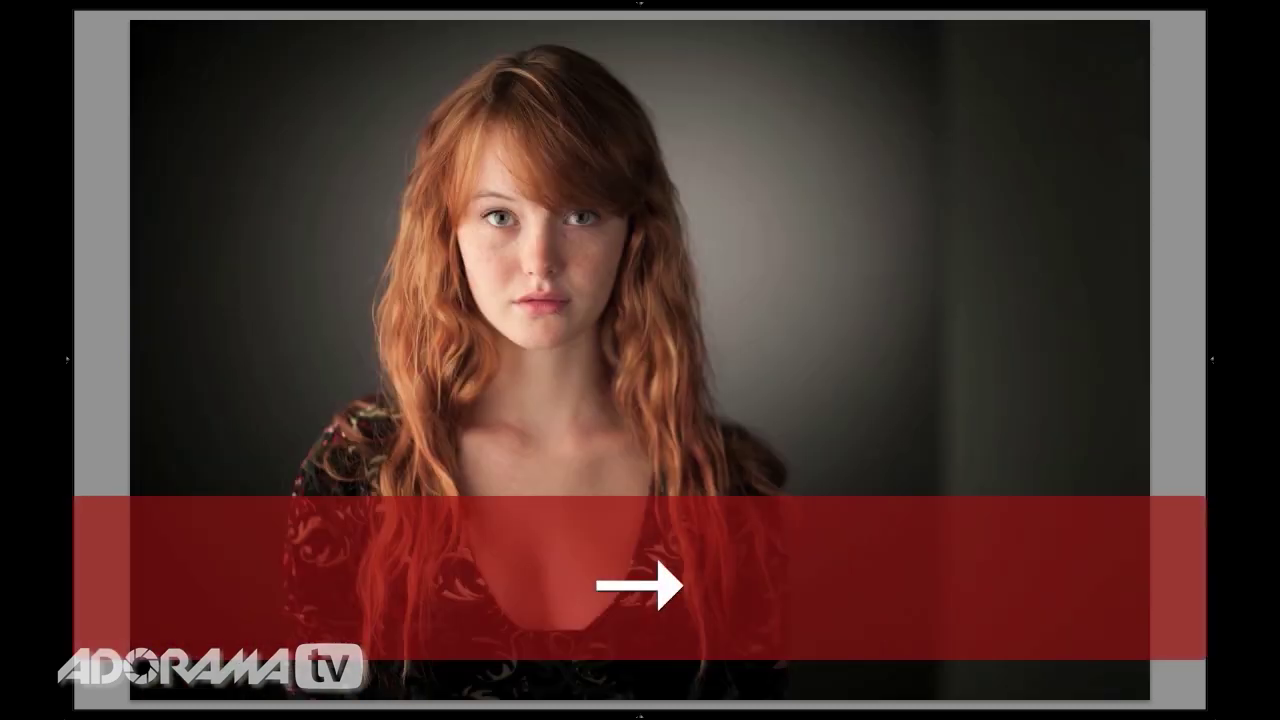
{"action": "key", "text": "Right"}
{"action": "key", "text": "Right"}
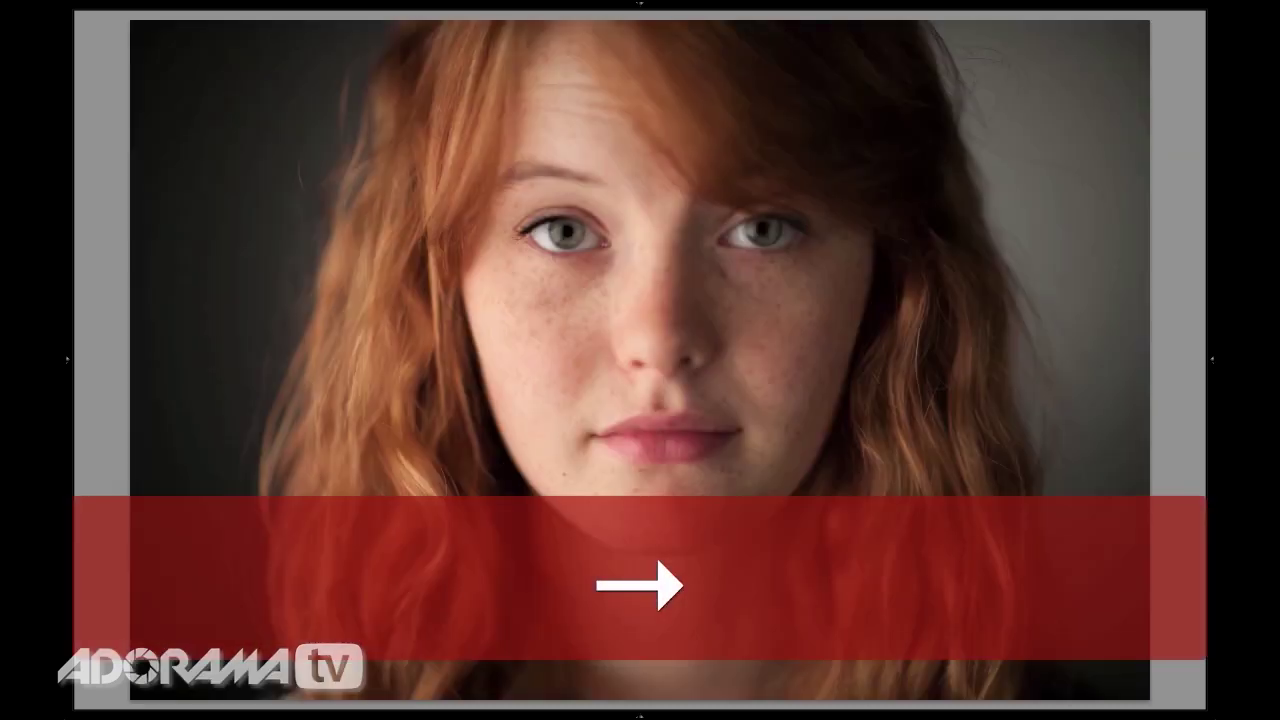
{"action": "key", "text": "Right"}
{"action": "key", "text": "p"}
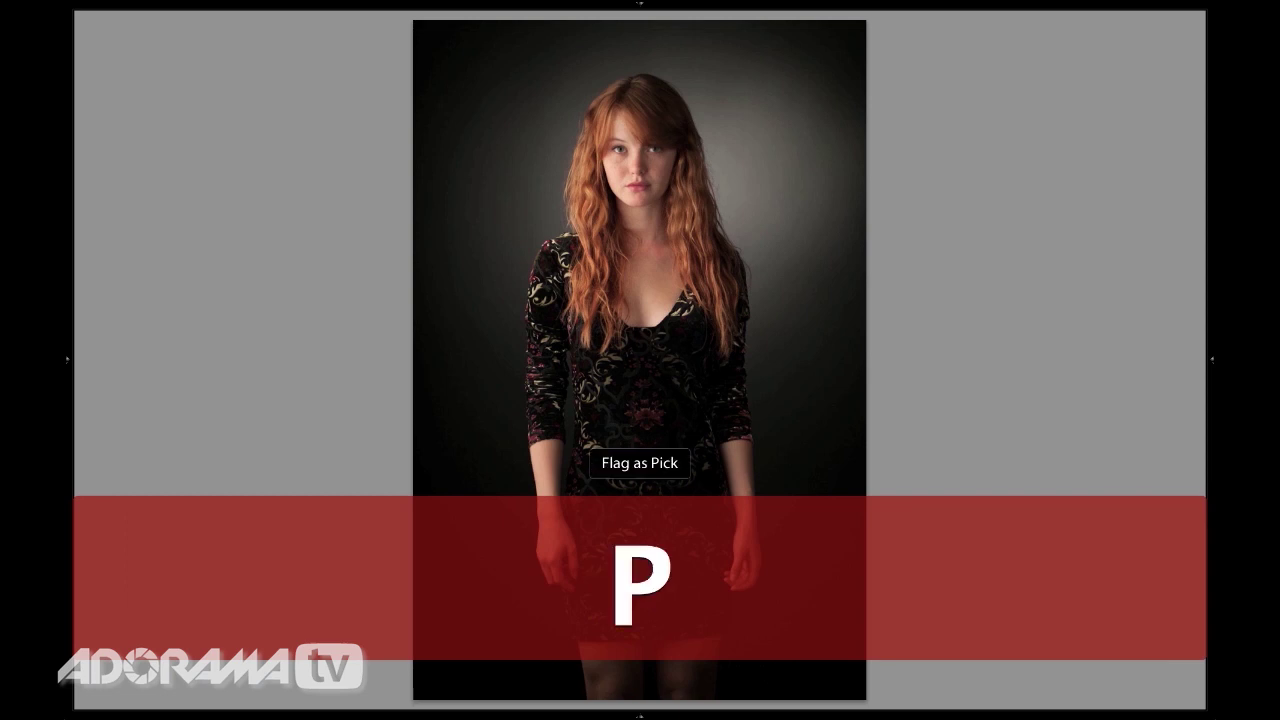
{"action": "key", "text": "u"}
Step: Advance to photo WQ2U1427, flag it as a pick, and return to the grid
{"action": "key", "text": "Right"}
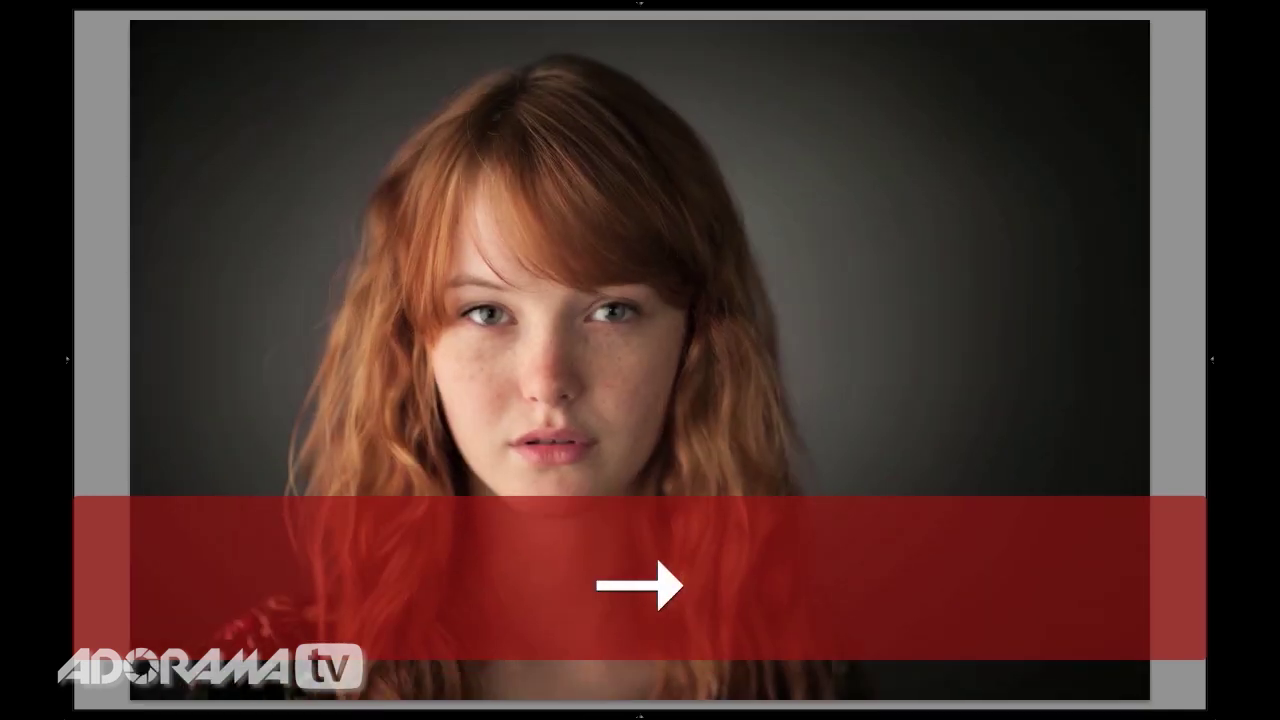
{"action": "key", "text": "Right"}
{"action": "key", "text": "Right"}
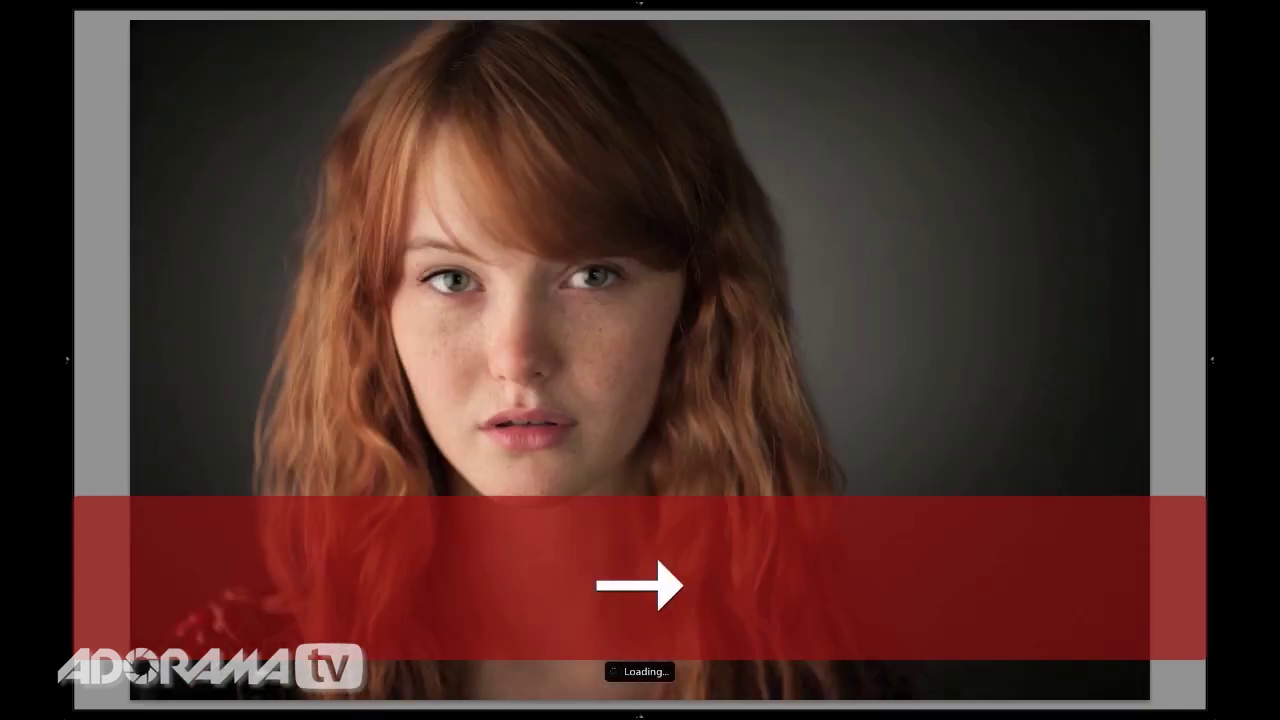
{"action": "key", "text": "Right"}
{"action": "key", "text": "Right"}
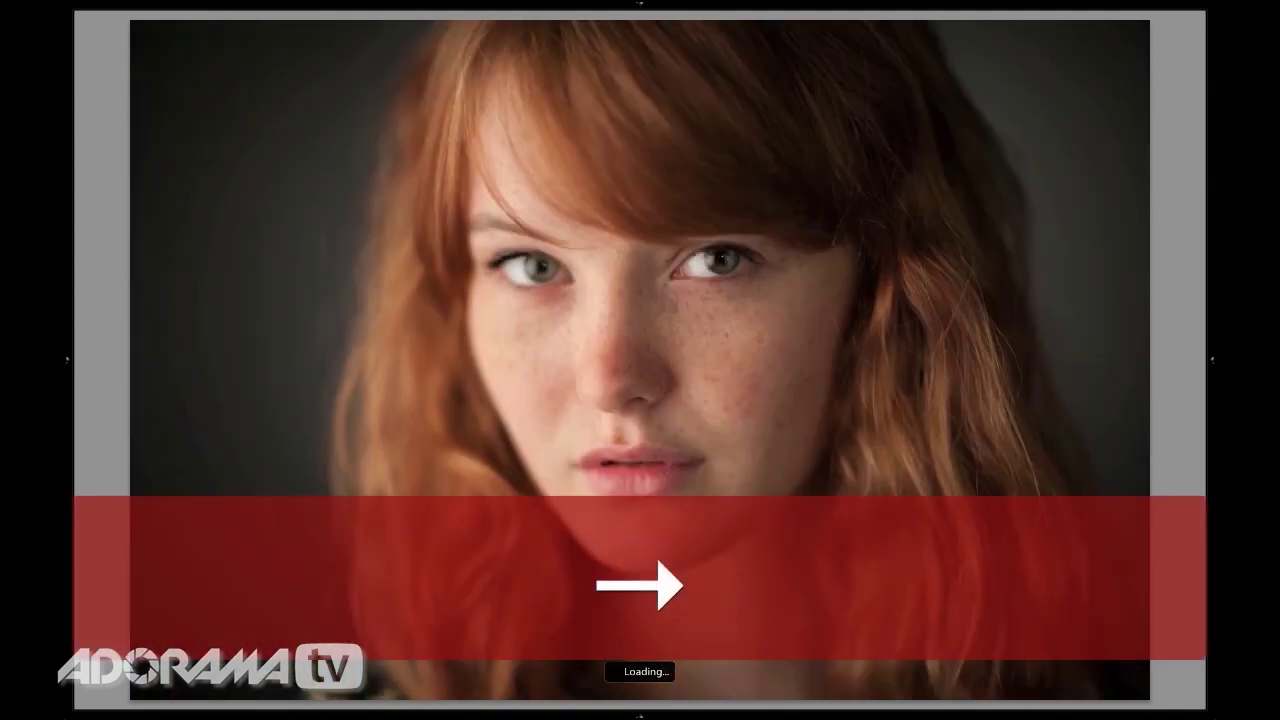
{"action": "key", "text": "Right"}
{"action": "key", "text": "Right"}
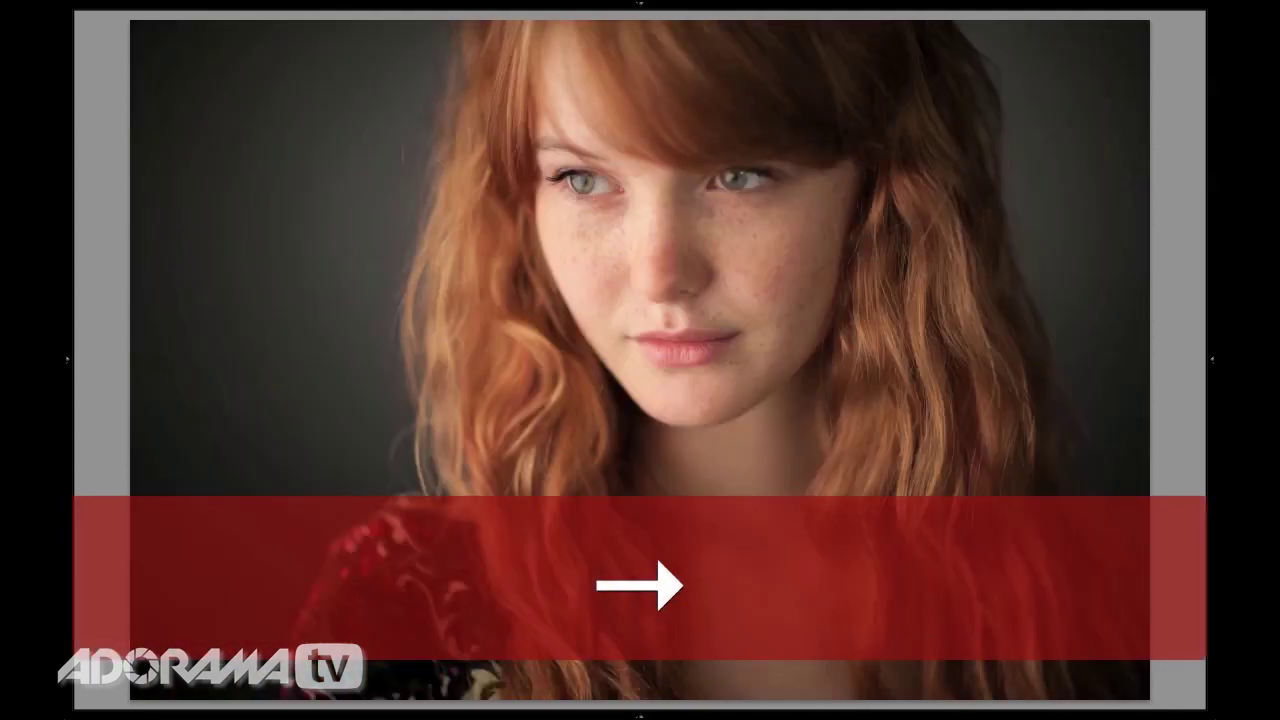
{"action": "key", "text": "p"}
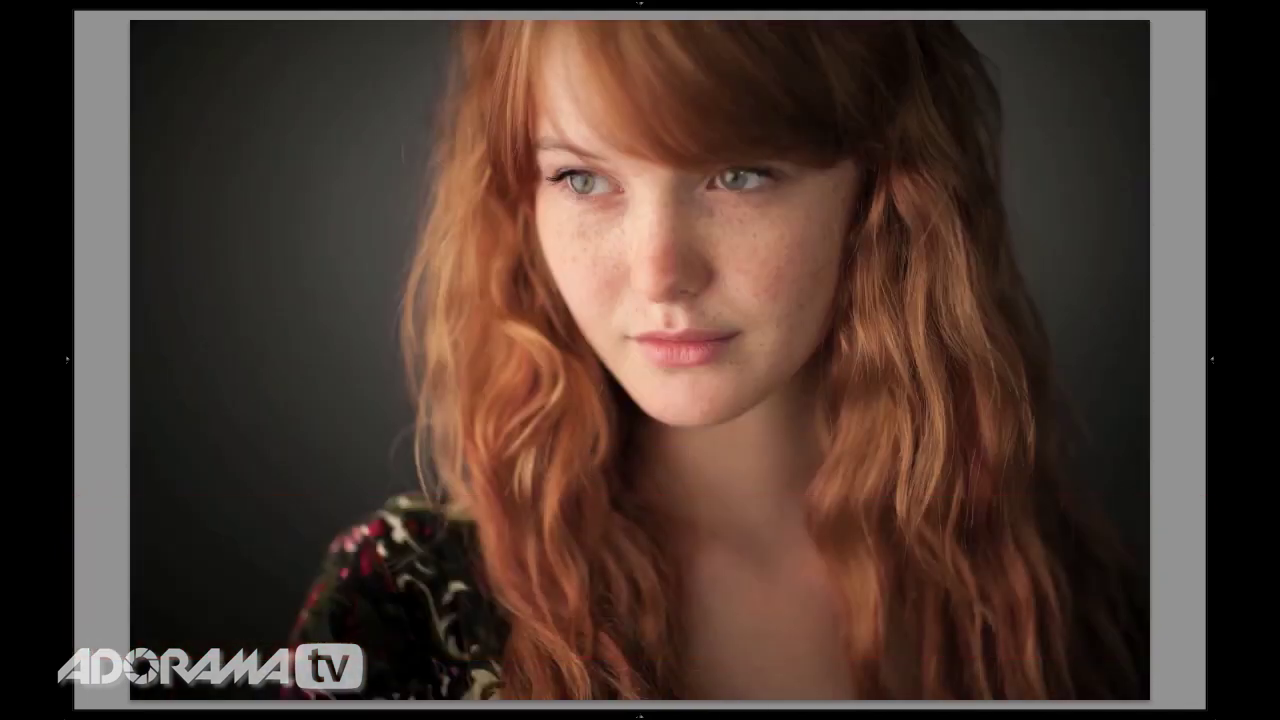
{"action": "key", "text": "g"}
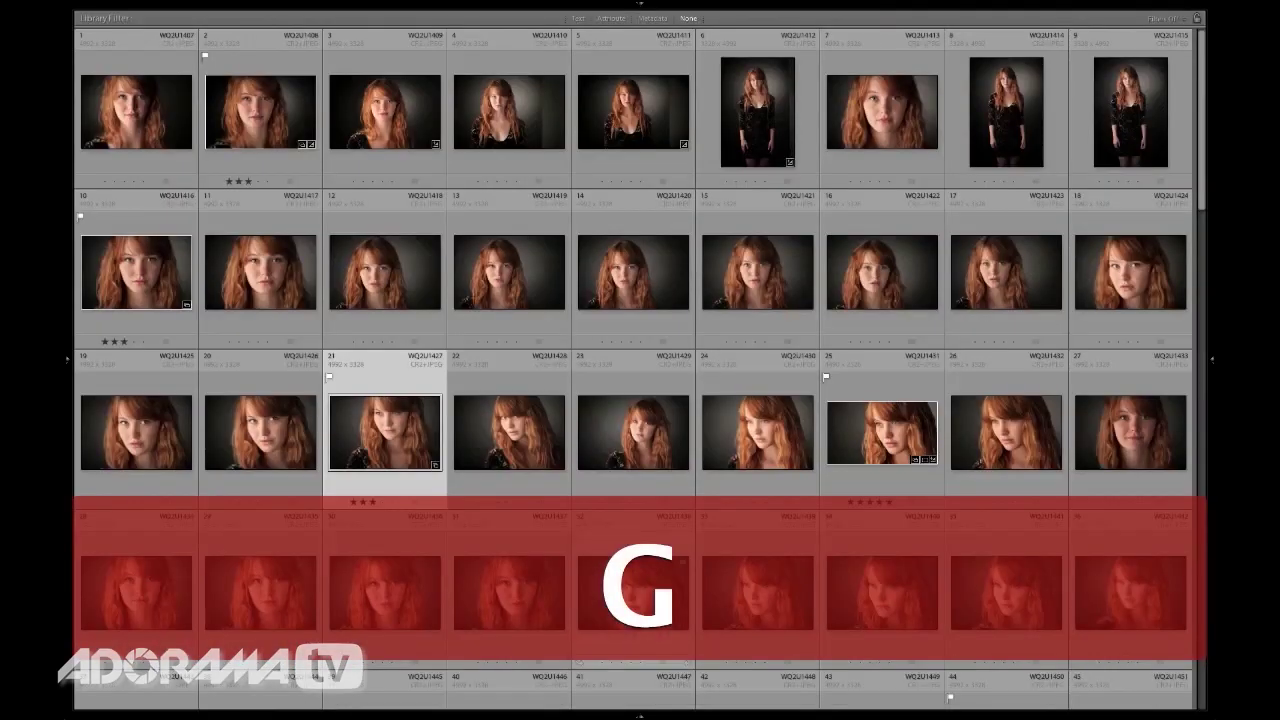
Step: Bring all panels back and filter the grid by attribute to show only flagged photos
{"action": "key", "text": "shift+Tab"}
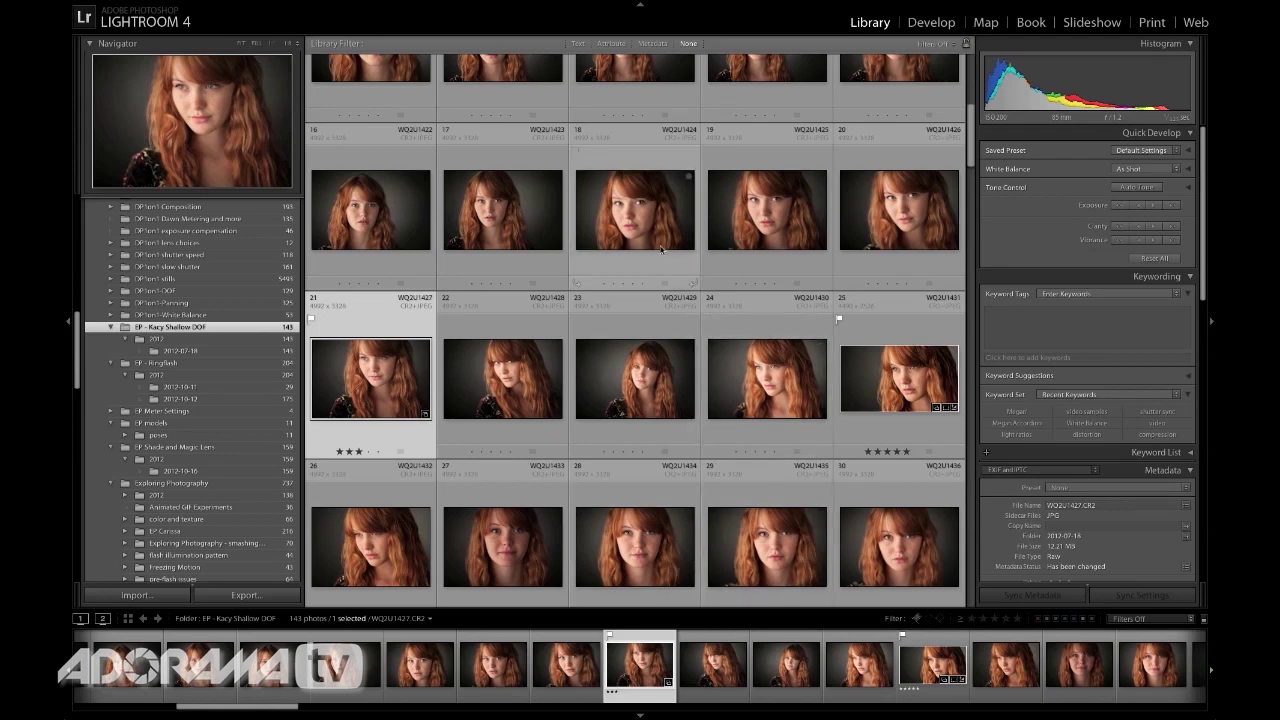
{"action": "left_click", "coordinate": [611, 44]}
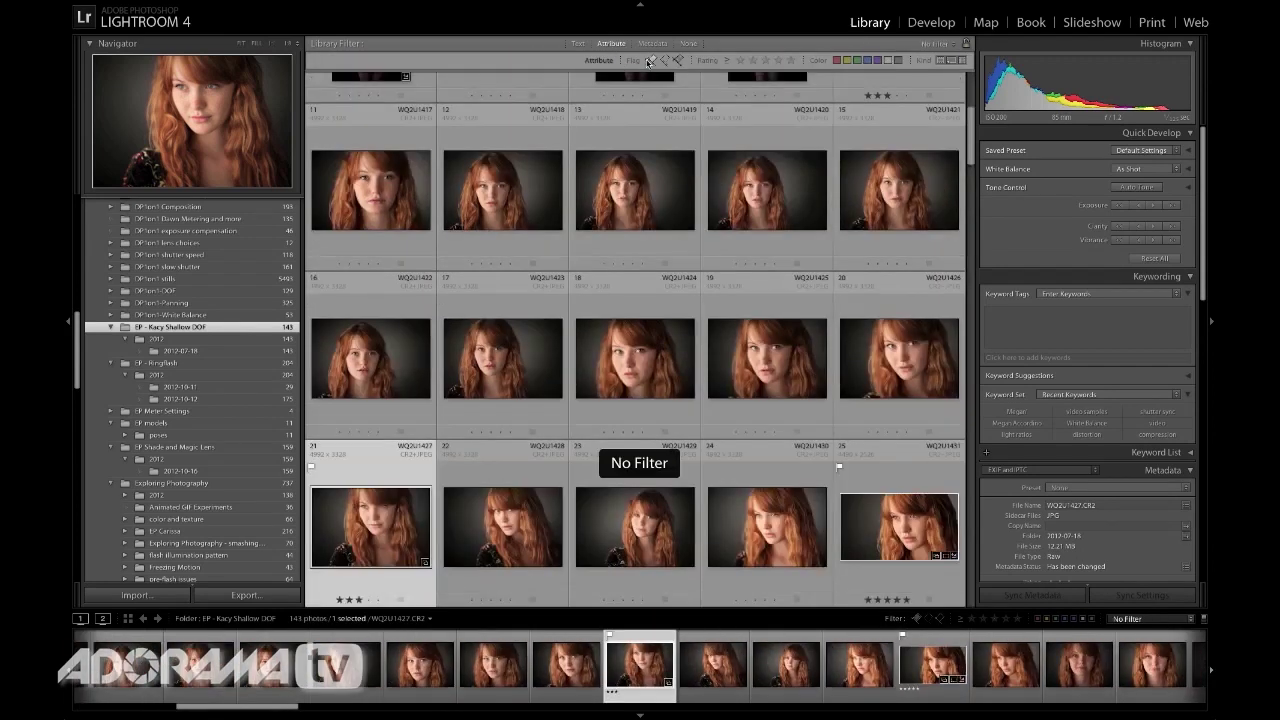
{"action": "left_click", "coordinate": [651, 62]}
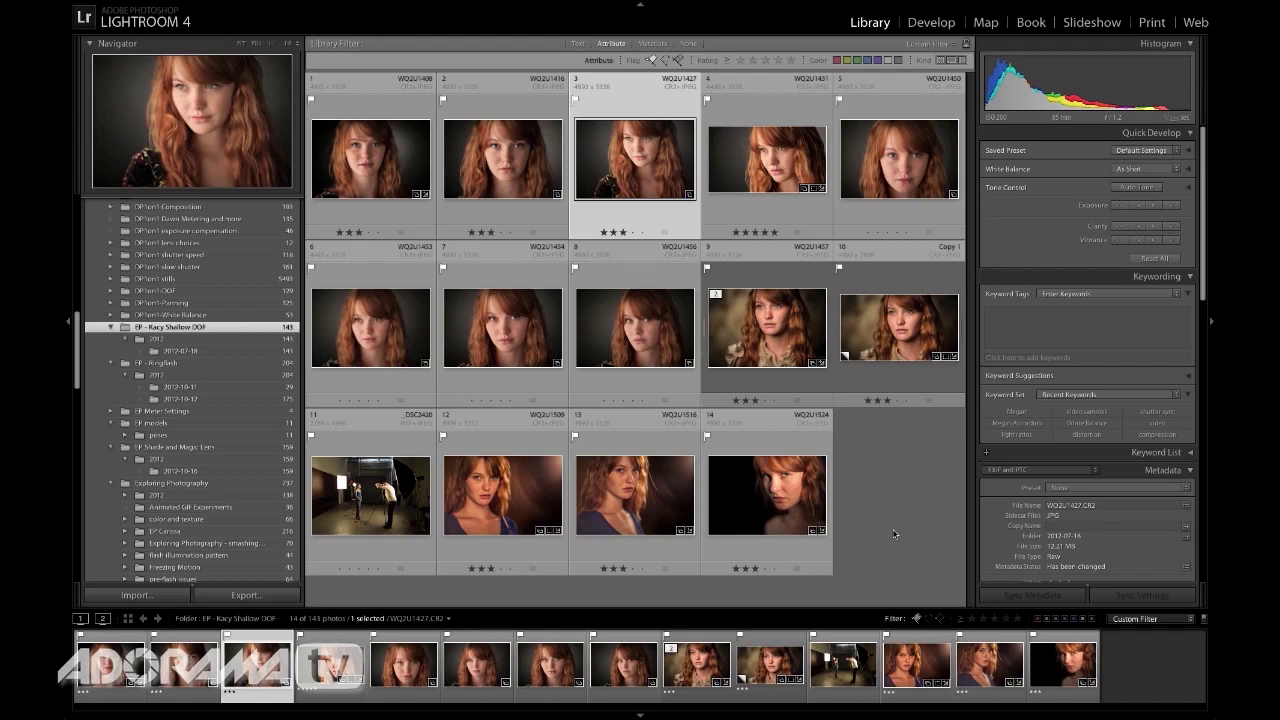
Step: Show the toolbar and select the first eight flagged photos, starting from WQ2U1408
{"action": "key", "text": "t"}
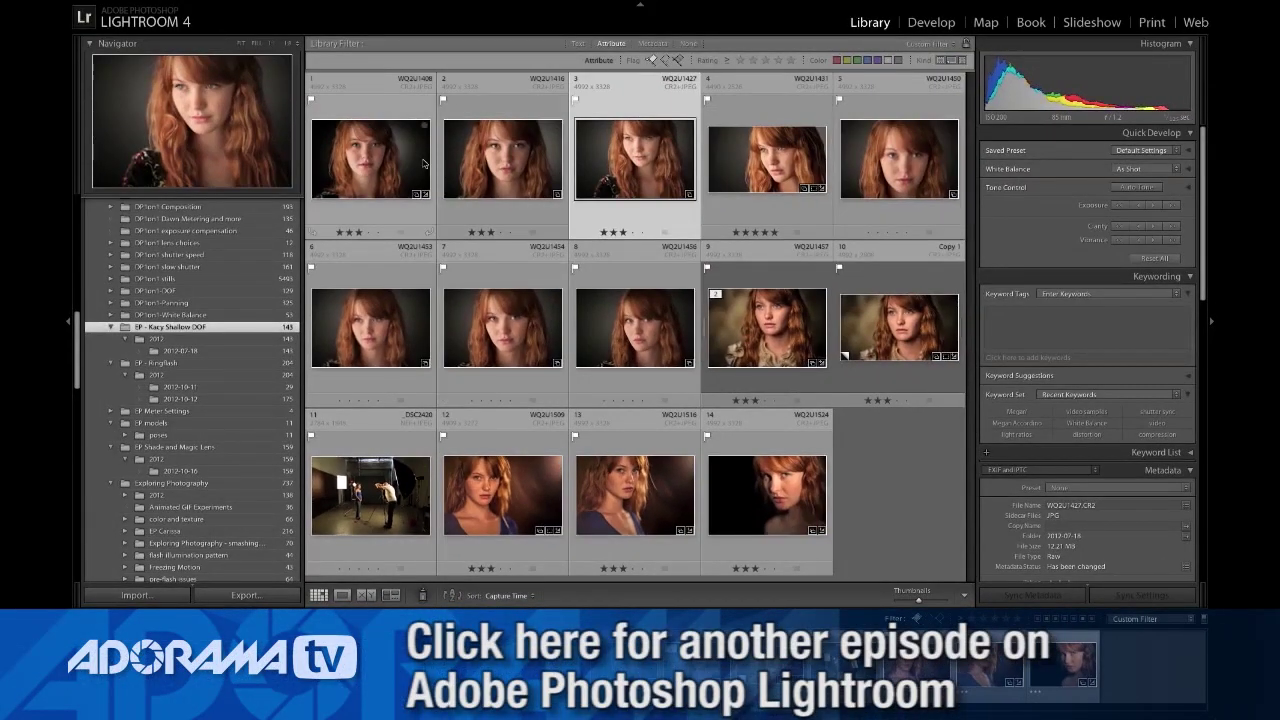
{"action": "left_click", "coordinate": [380, 173]}
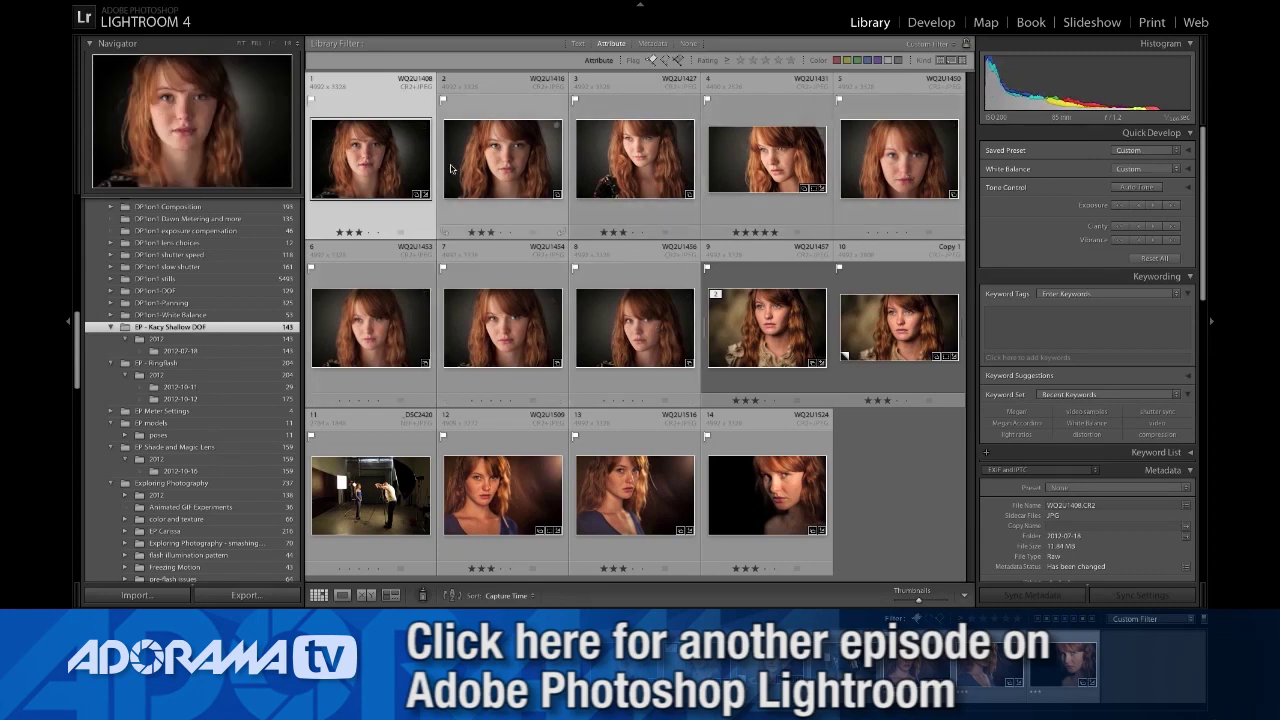
{"action": "left_click", "coordinate": [655, 337], "text": "shift"}
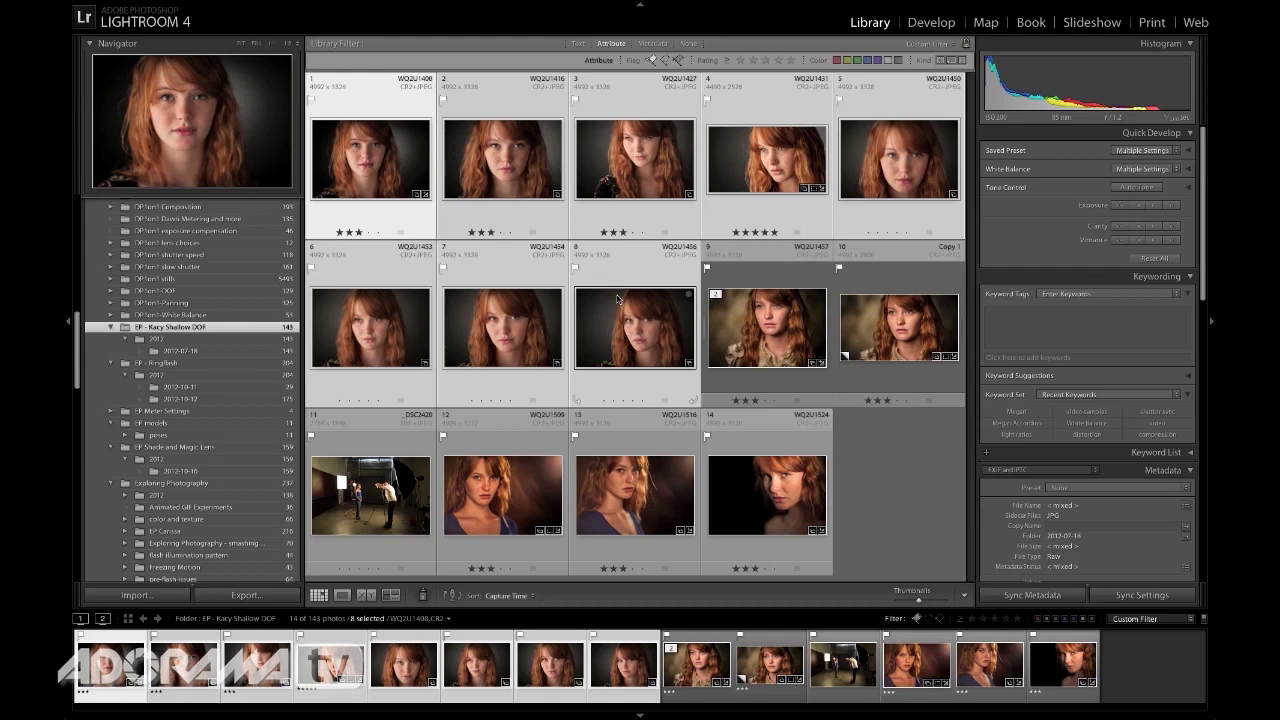
Step: Display the eight selected photos in Survey view with all panels and the toolbar hidden
{"action": "key", "text": "n"}
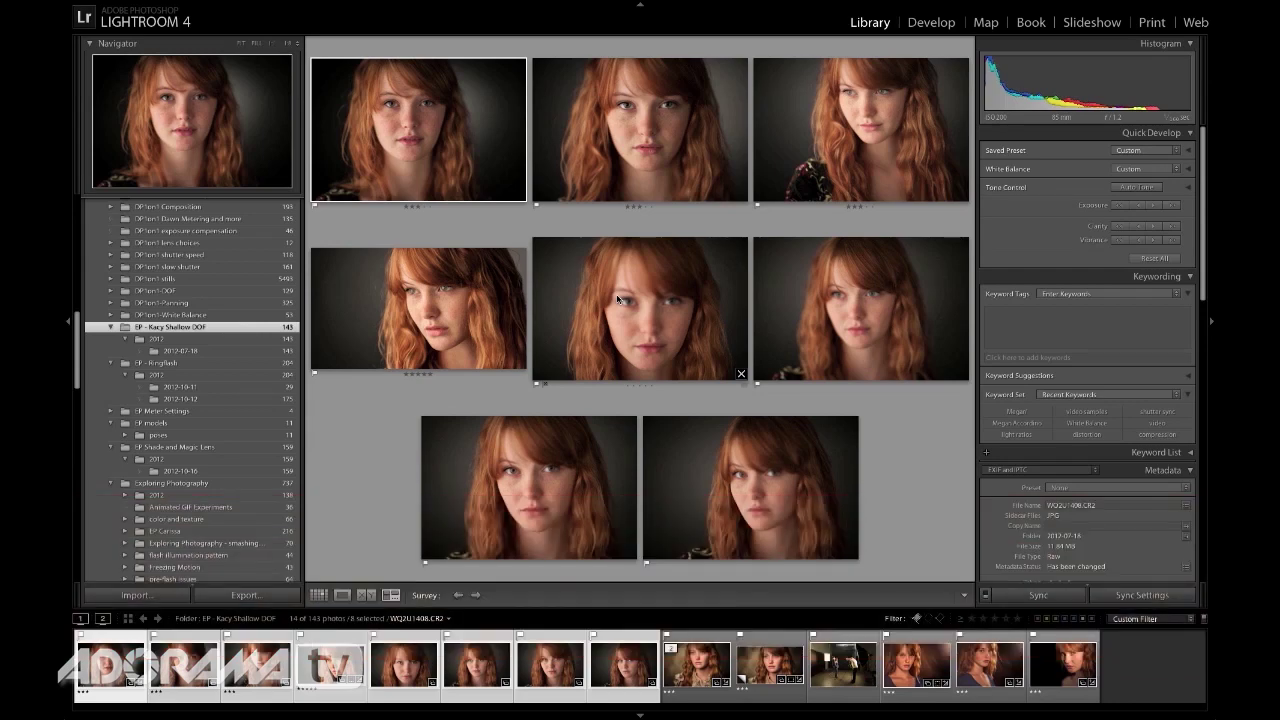
{"action": "key", "text": "shift+Tab"}
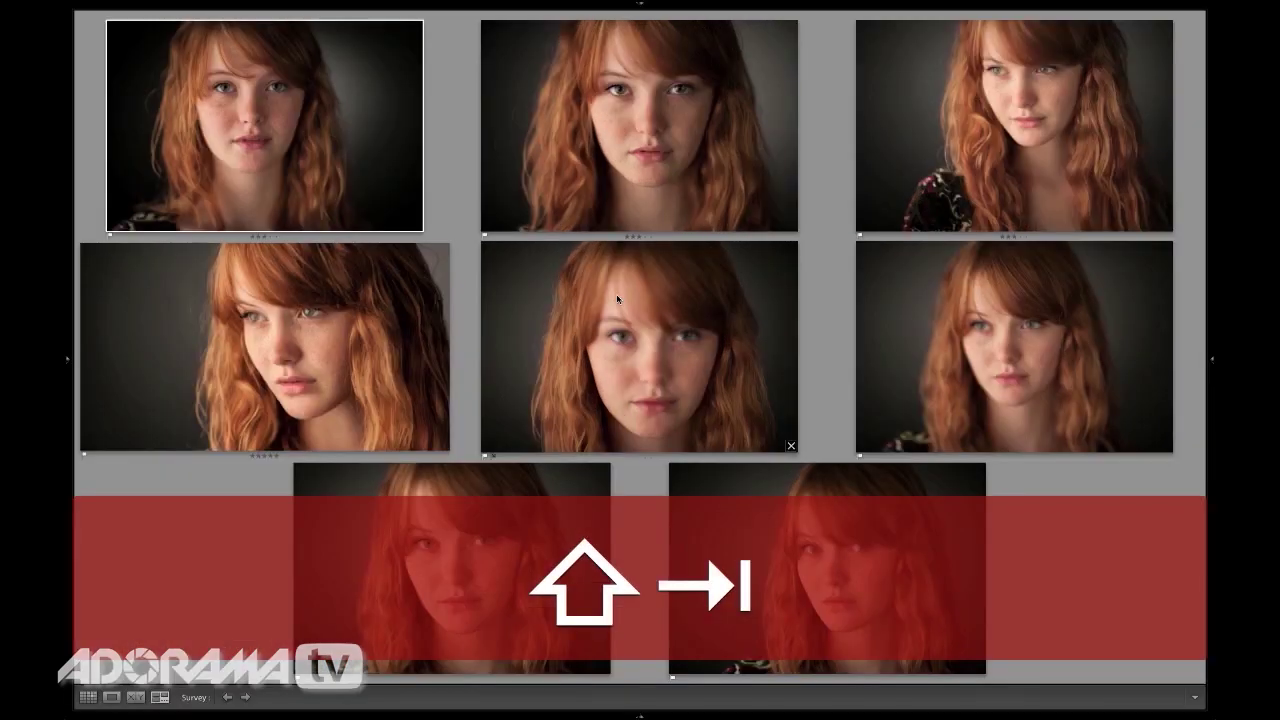
{"action": "key", "text": "t"}
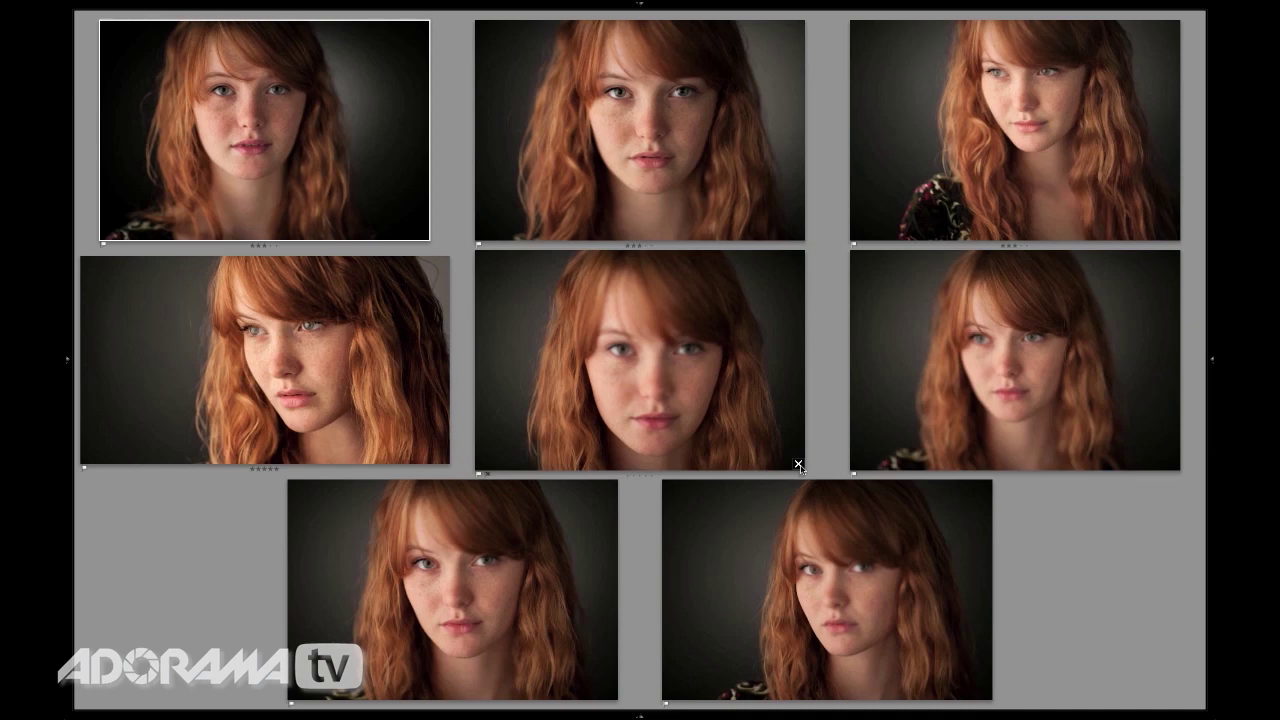
Step: Remove photos from the survey one after another until only the five-star photo WQ2U1431 is left
{"action": "left_click", "coordinate": [799, 465]}
{"action": "left_click", "coordinate": [799, 465]}
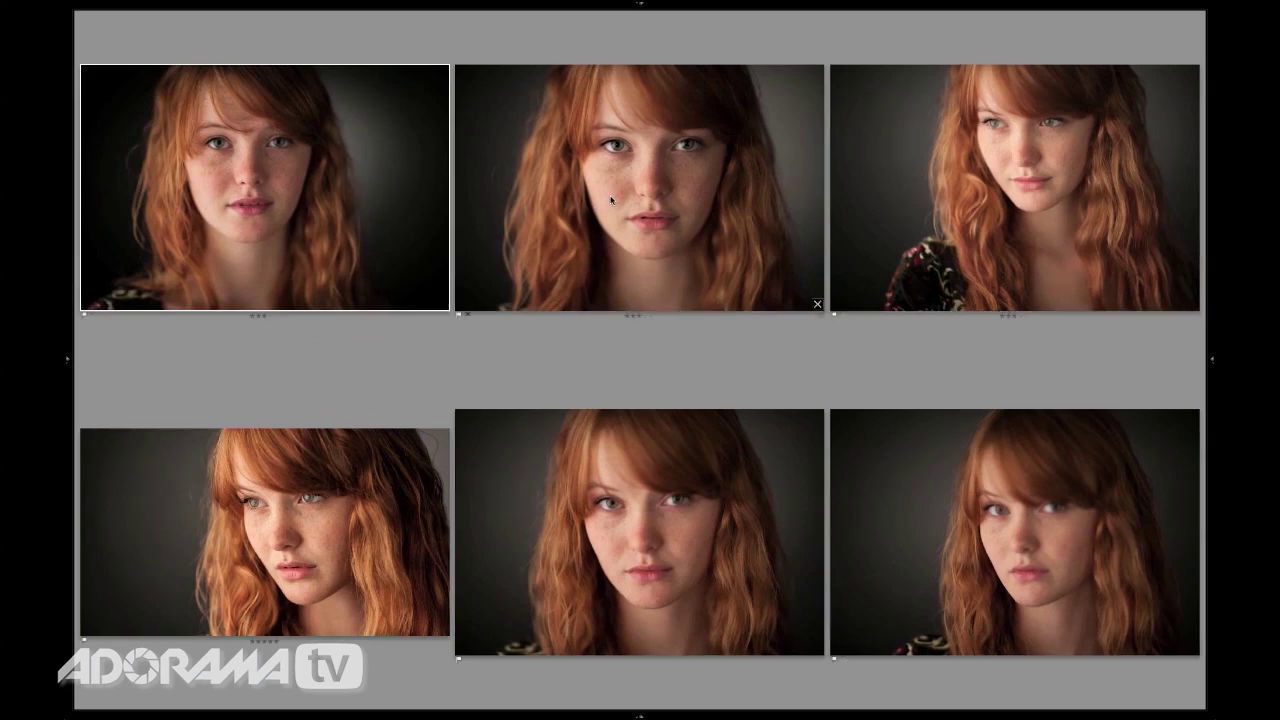
{"action": "left_click", "coordinate": [816, 302]}
{"action": "left_click", "coordinate": [442, 304]}
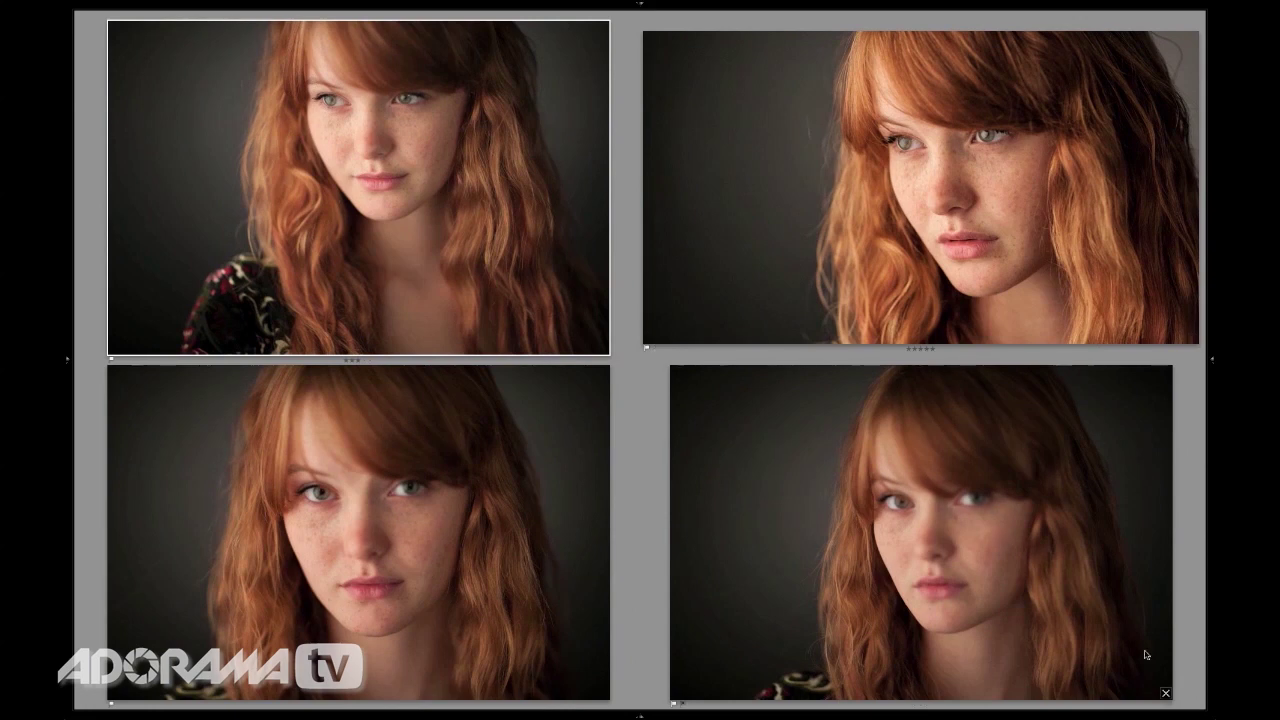
{"action": "left_click", "coordinate": [1165, 692]}
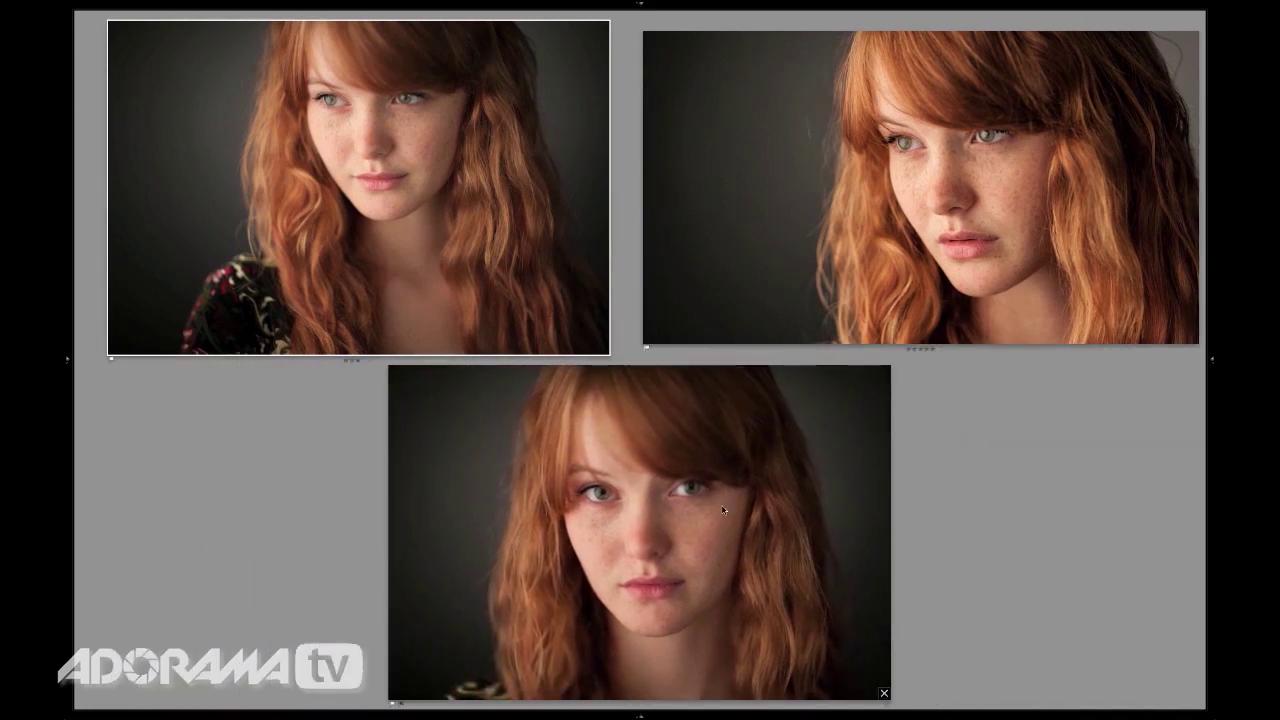
{"action": "left_click", "coordinate": [884, 692]}
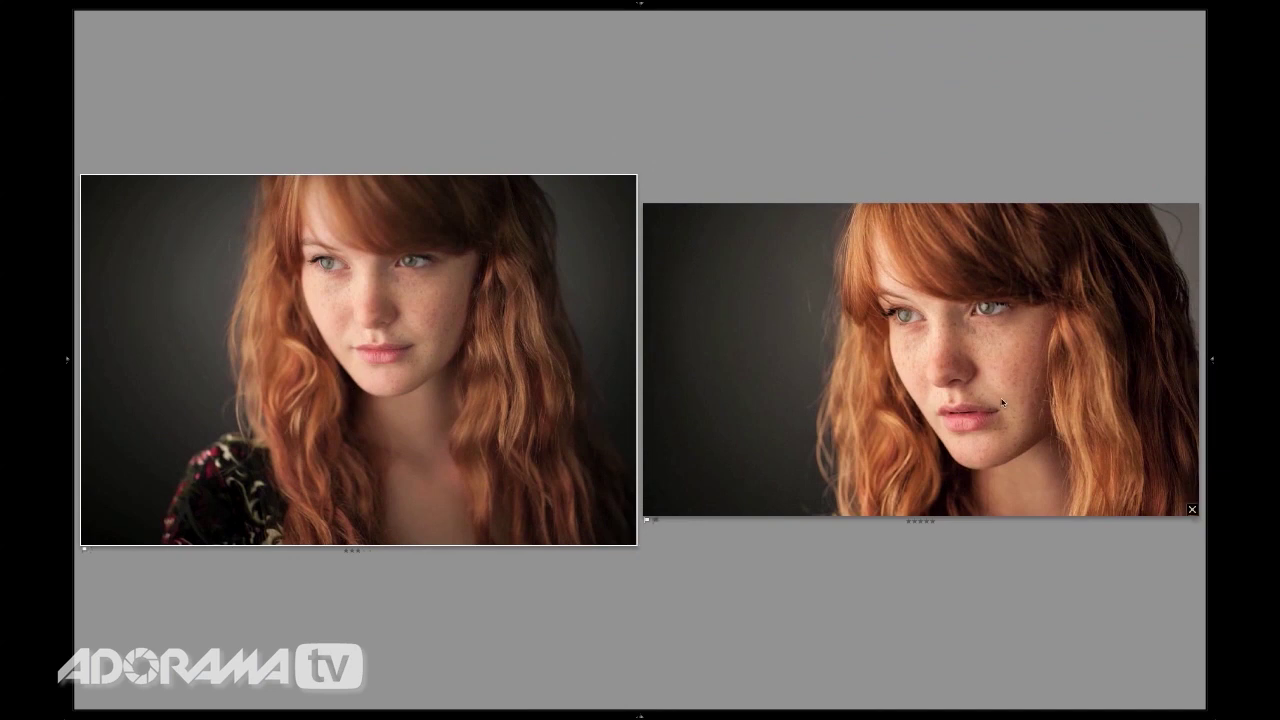
{"action": "left_click", "coordinate": [630, 539]}
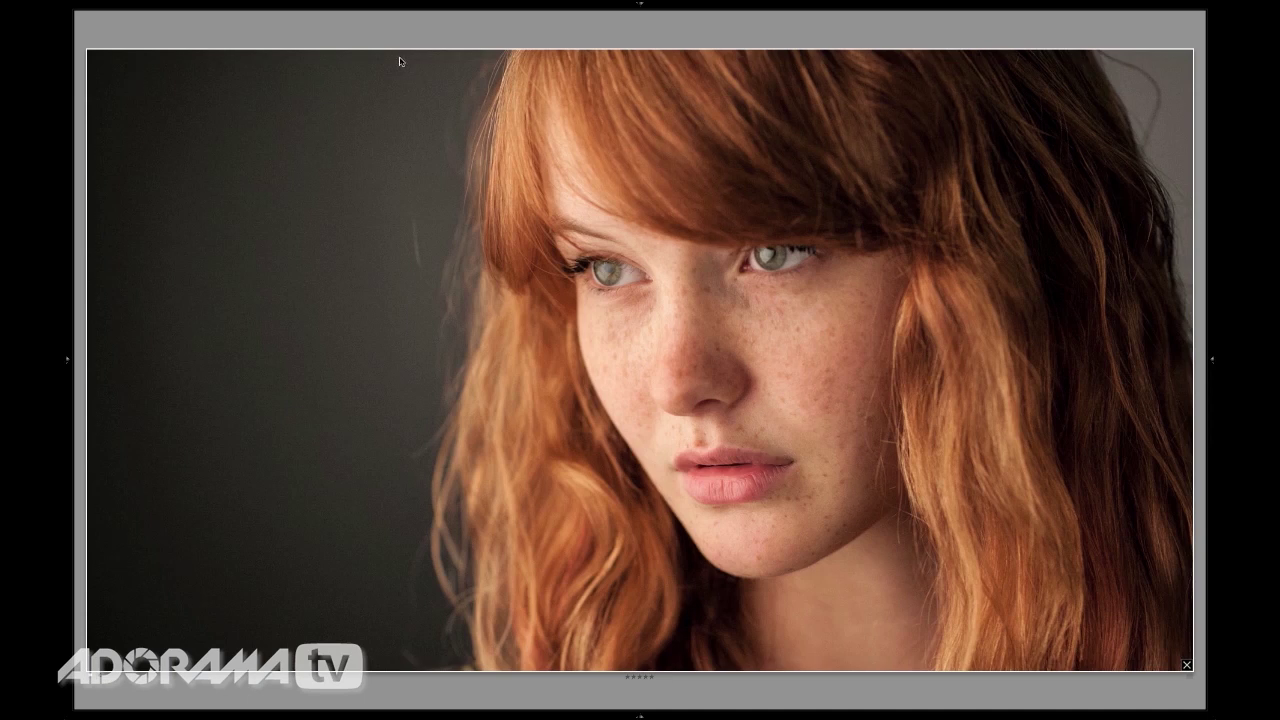
Step: Check the shortcuts listed beside the flag, rating and color label commands for photos, and close the list
{"action": "mouse_move", "coordinate": [273, 5]}
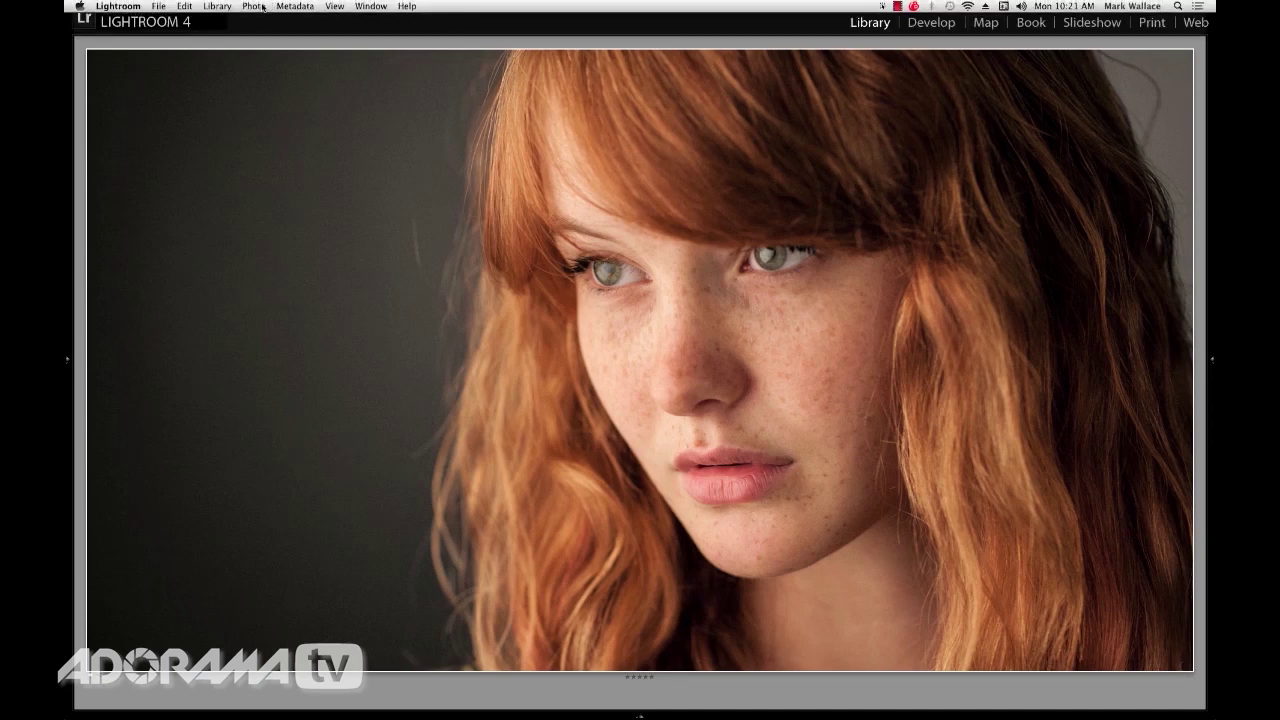
{"action": "left_click", "coordinate": [260, 7]}
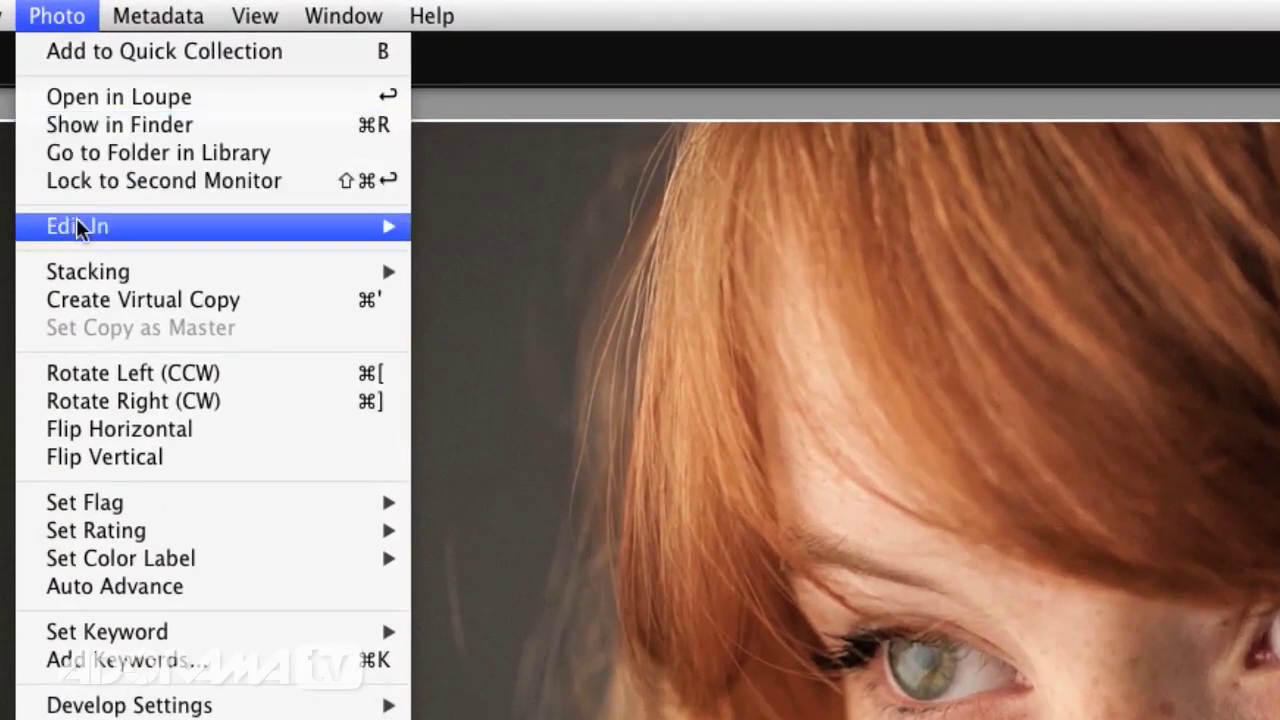
{"action": "mouse_move", "coordinate": [110, 503]}
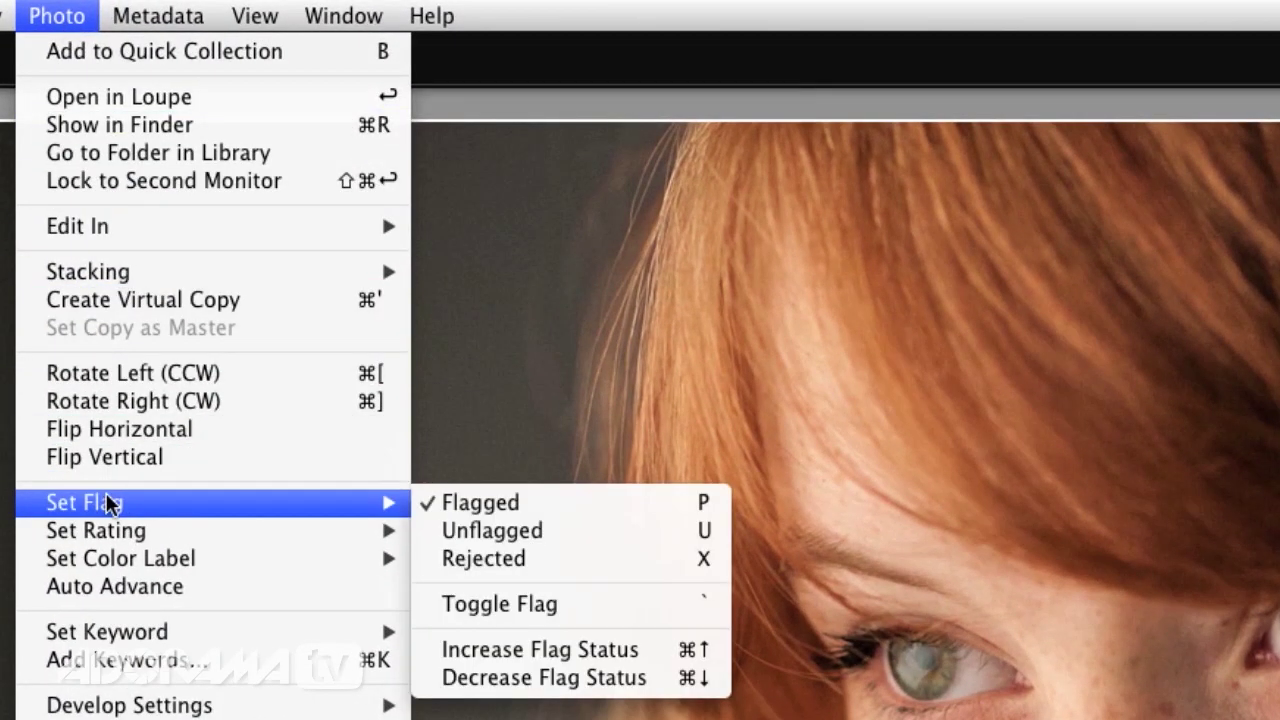
{"action": "mouse_move", "coordinate": [112, 540]}
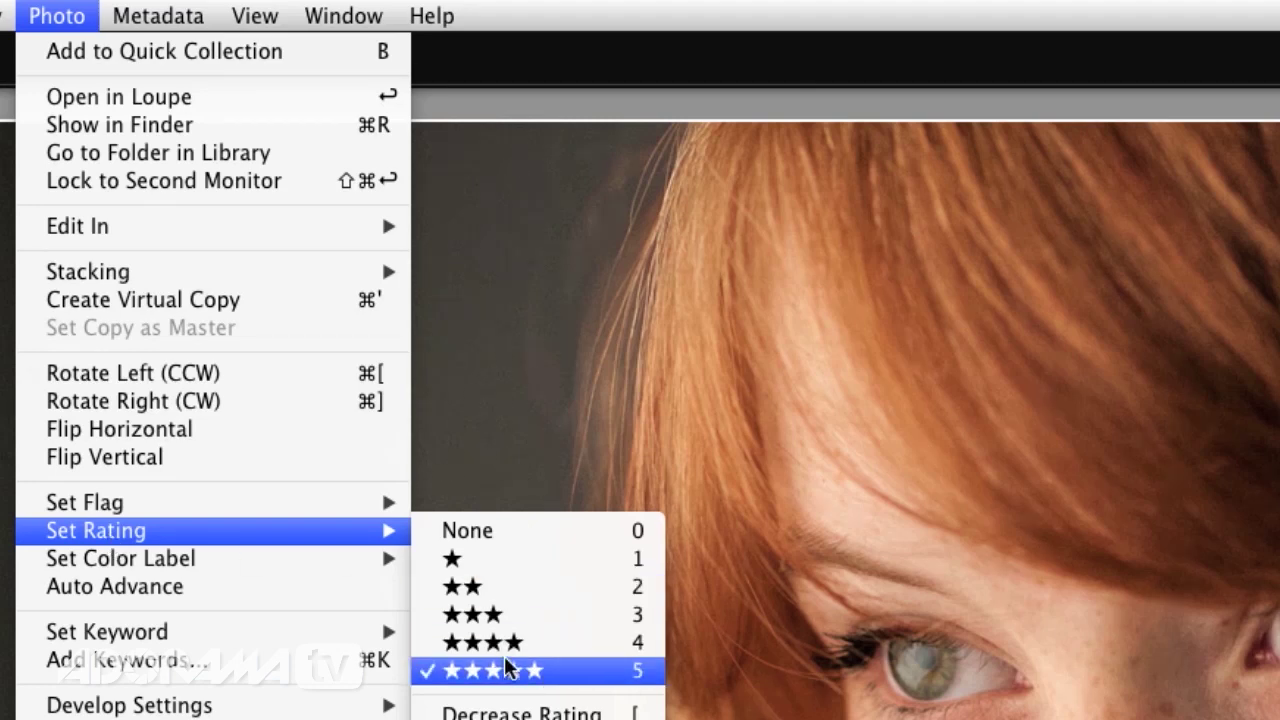
{"action": "mouse_move", "coordinate": [245, 562]}
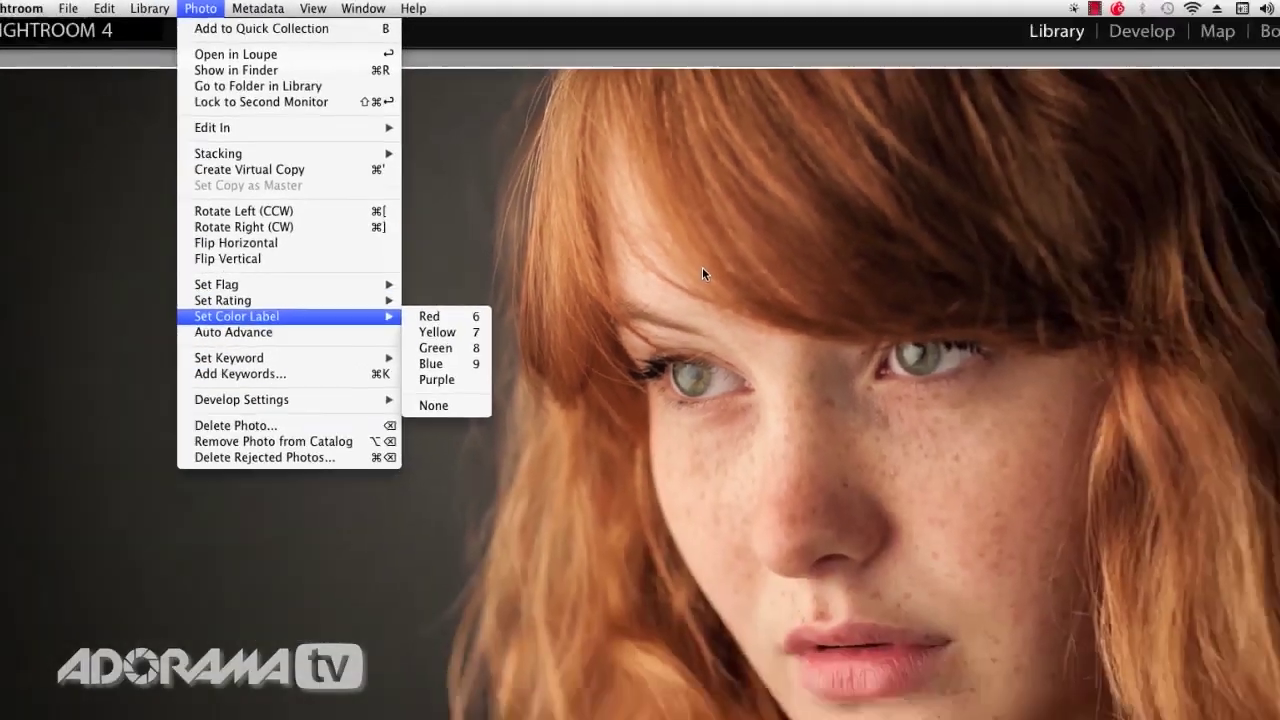
{"action": "left_click", "coordinate": [903, 457]}
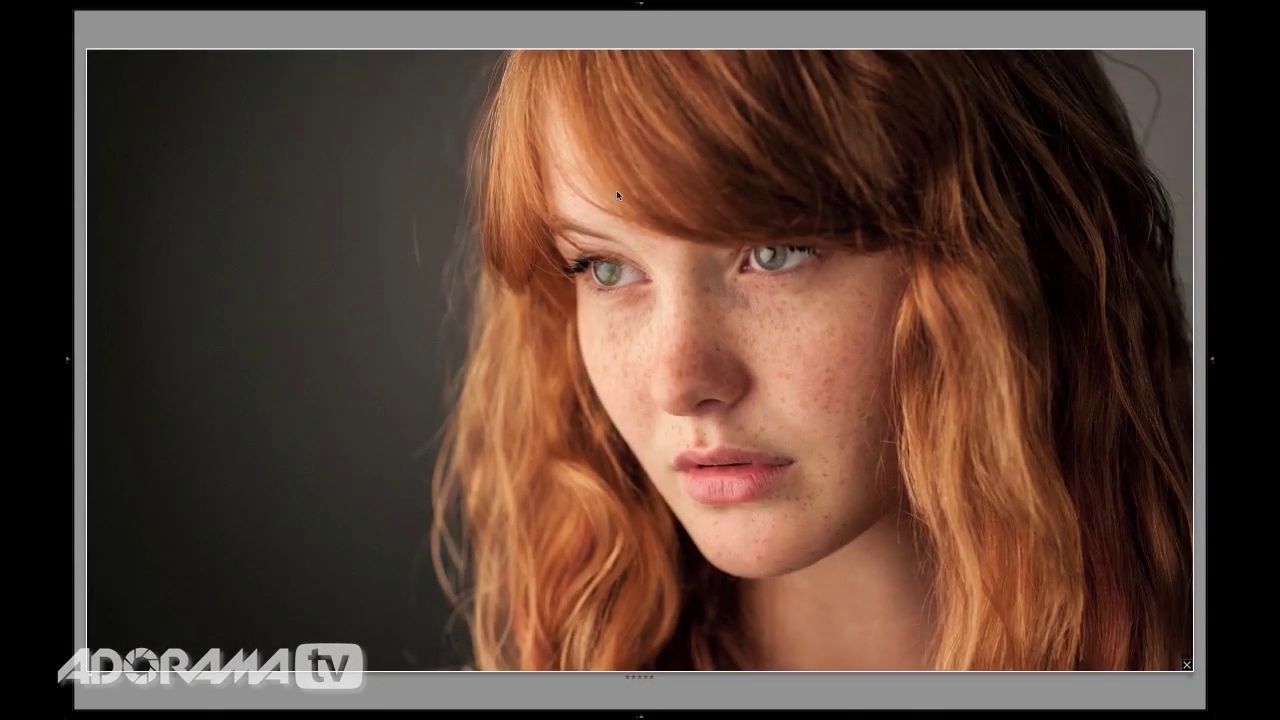
Step: Give the five-star photo a red color label, and check the shortcuts listed for the color labels
{"action": "key", "text": "6"}
{"action": "mouse_move", "coordinate": [260, 8]}
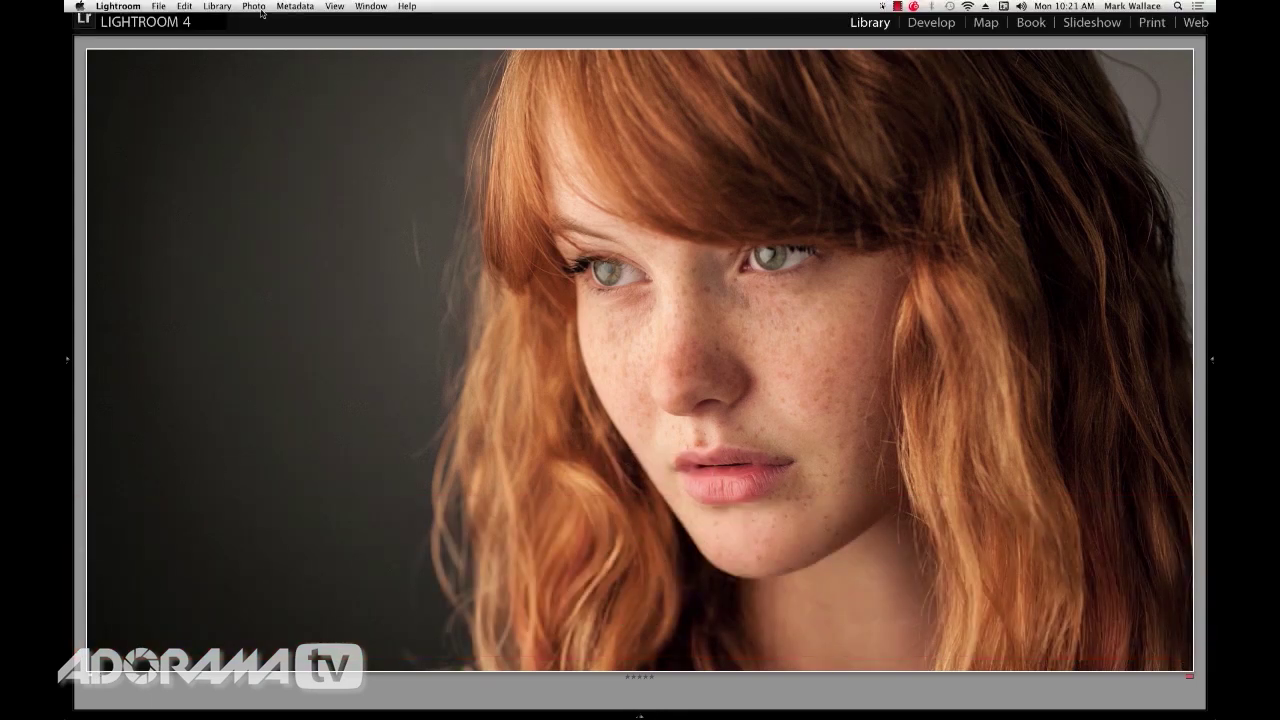
{"action": "left_click", "coordinate": [257, 7]}
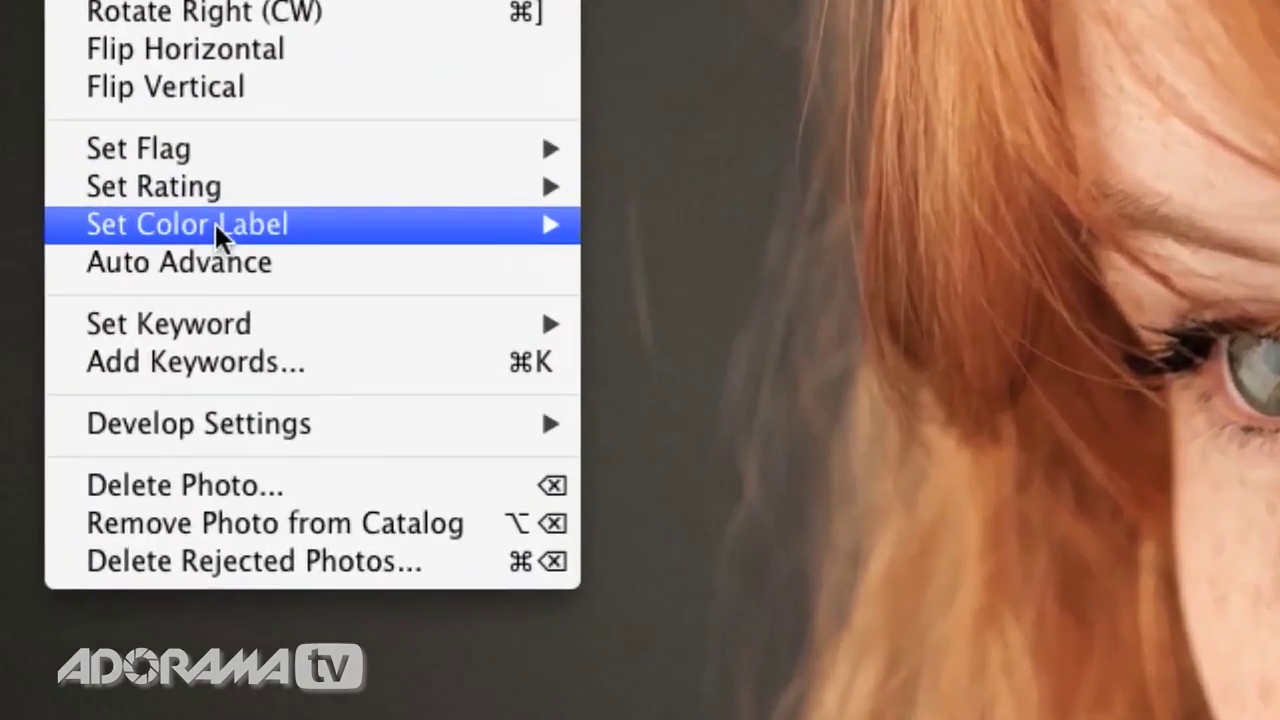
{"action": "mouse_move", "coordinate": [285, 214]}
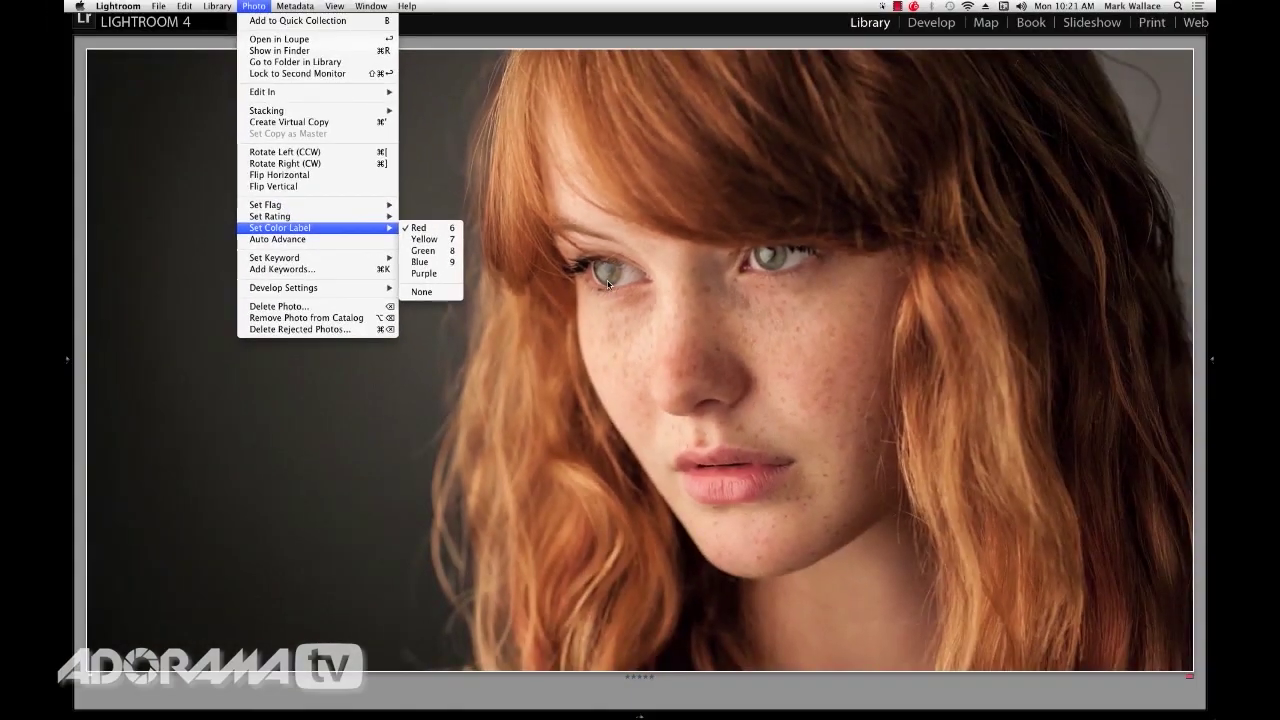
{"action": "key", "text": "Escape"}
Step: Return to Grid view and rate photo WQ2U1431 with one, two, three, four and finally five stars
{"action": "key", "text": "shift+f"}
{"action": "key", "text": "g"}
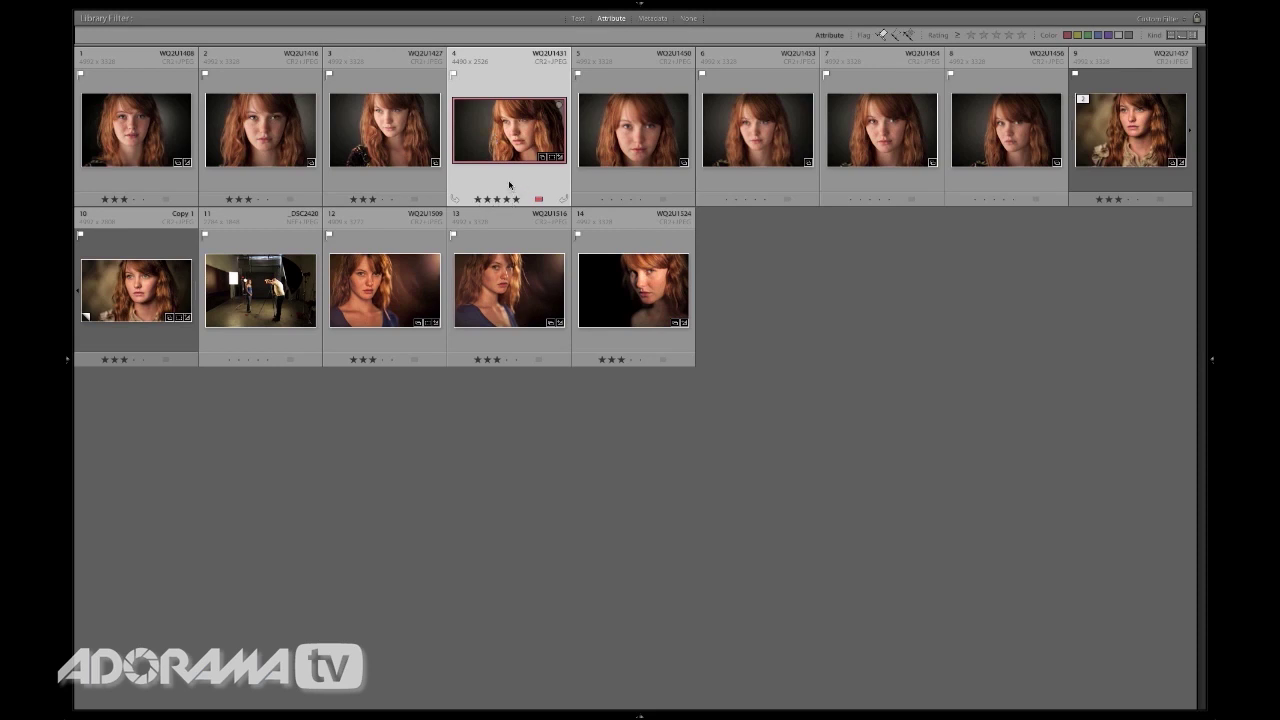
{"action": "key", "text": "1"}
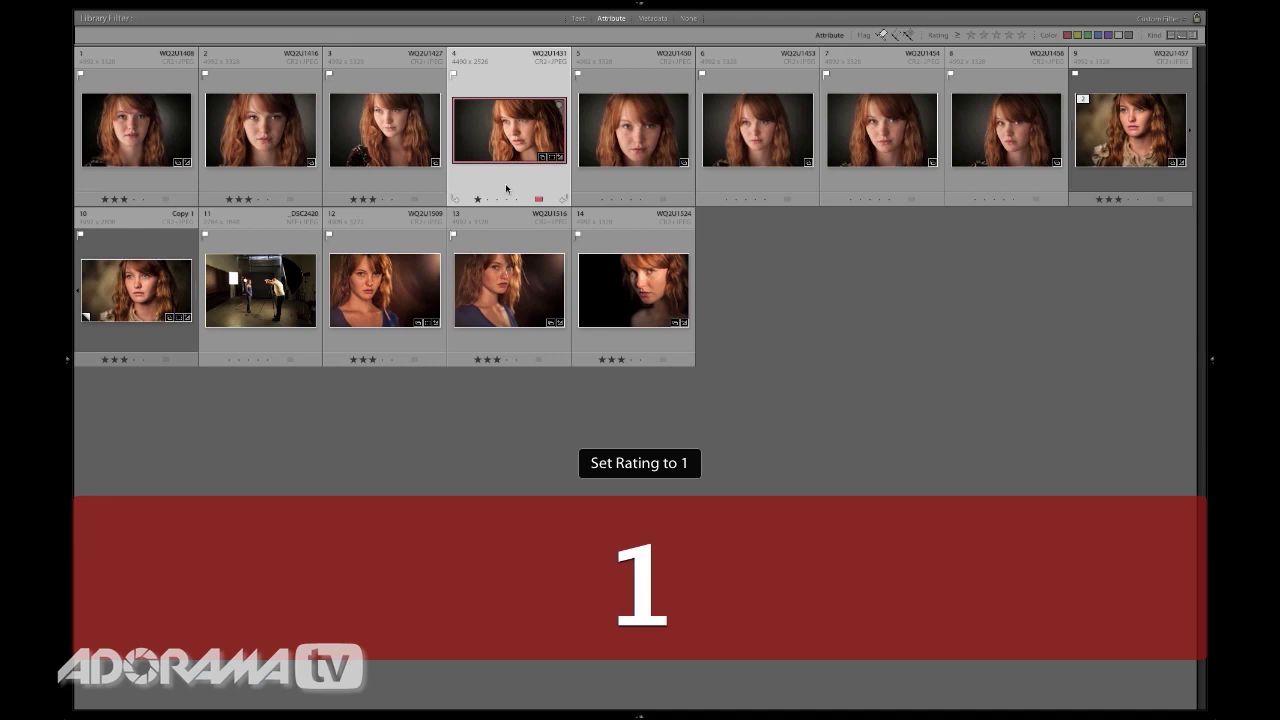
{"action": "key", "text": "2"}
{"action": "key", "text": "3"}
{"action": "key", "text": "4"}
{"action": "key", "text": "5"}
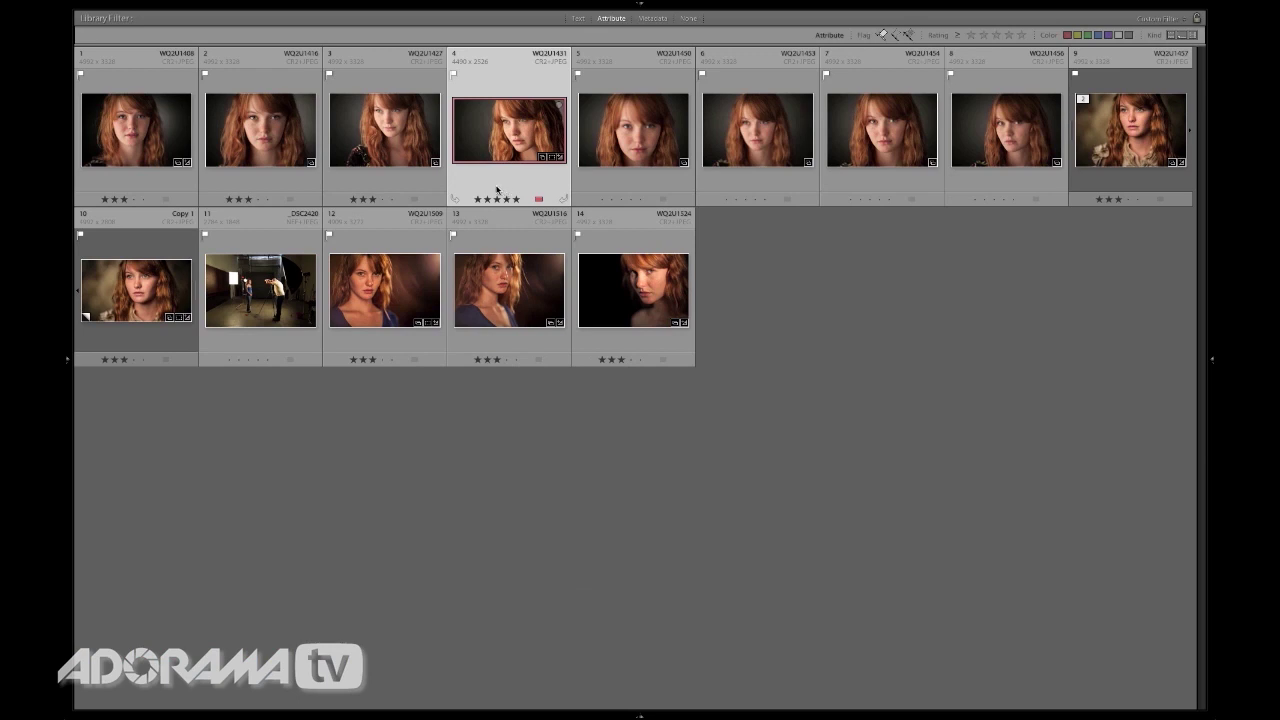
Step: Open photo WQ2U1408 in Compare view with the toolbar shown, and make the third photo the Select instead
{"action": "left_click", "coordinate": [148, 138]}
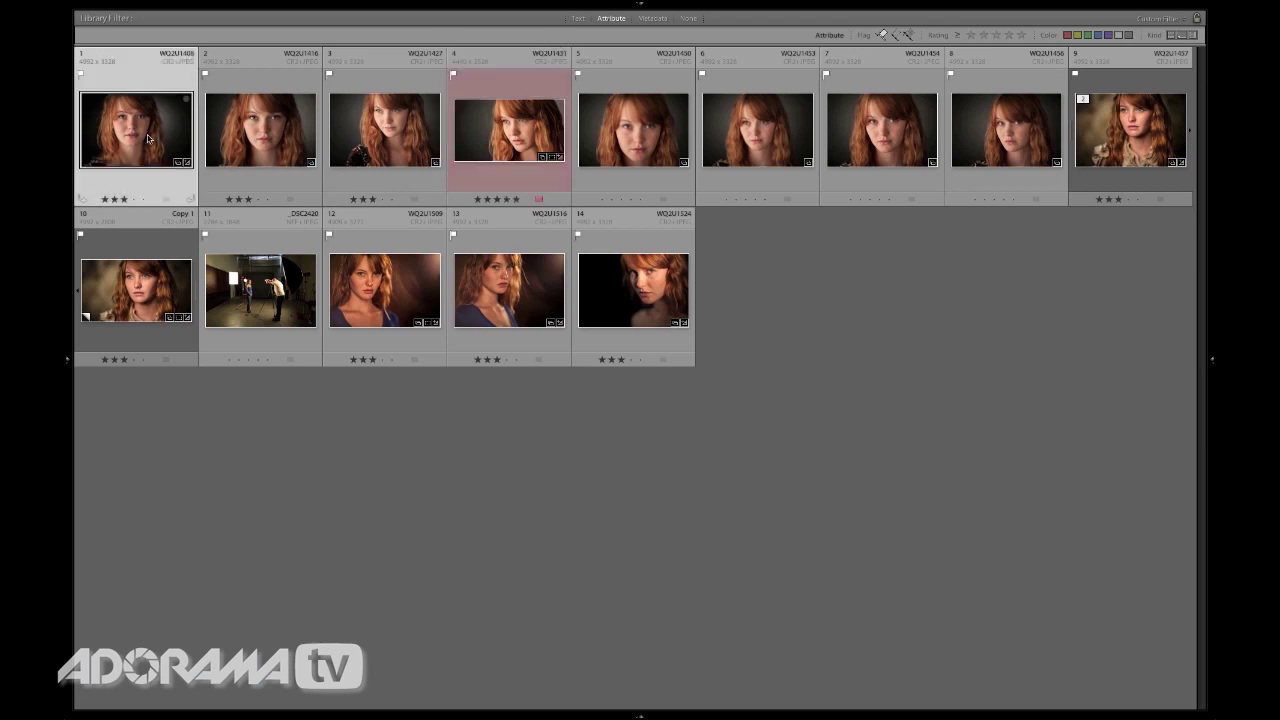
{"action": "key", "text": "t"}
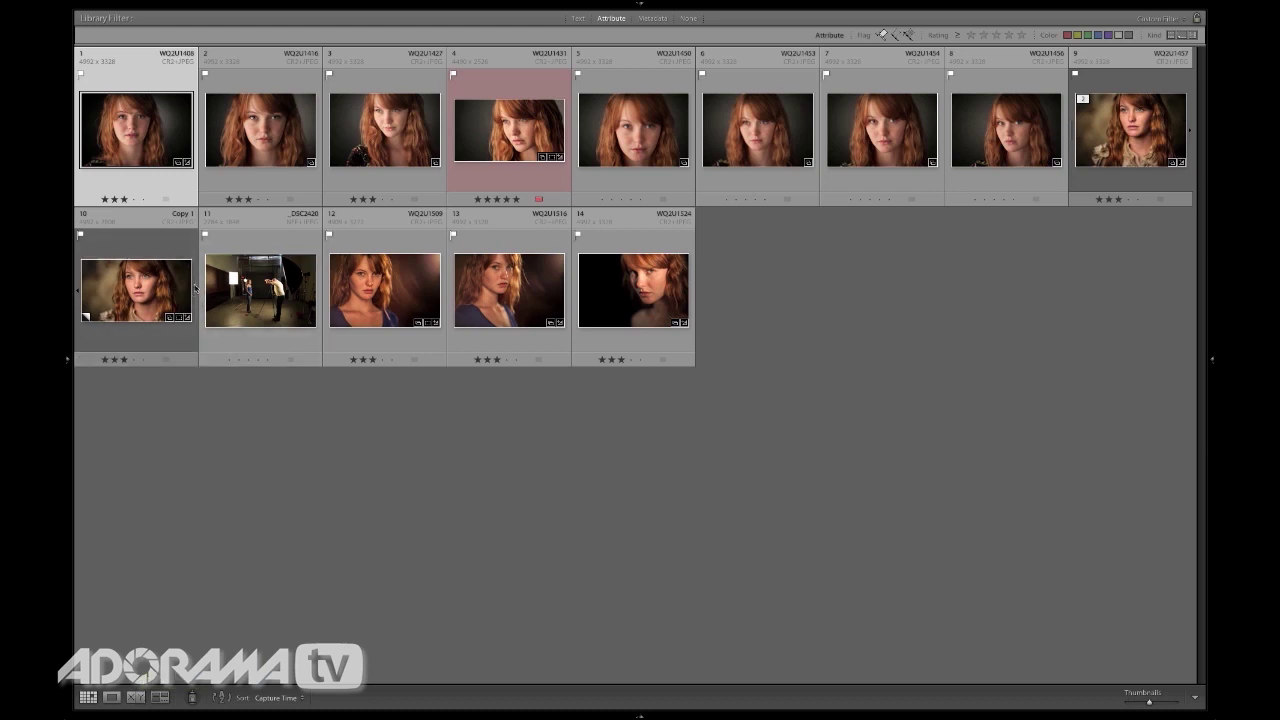
{"action": "key", "text": "c"}
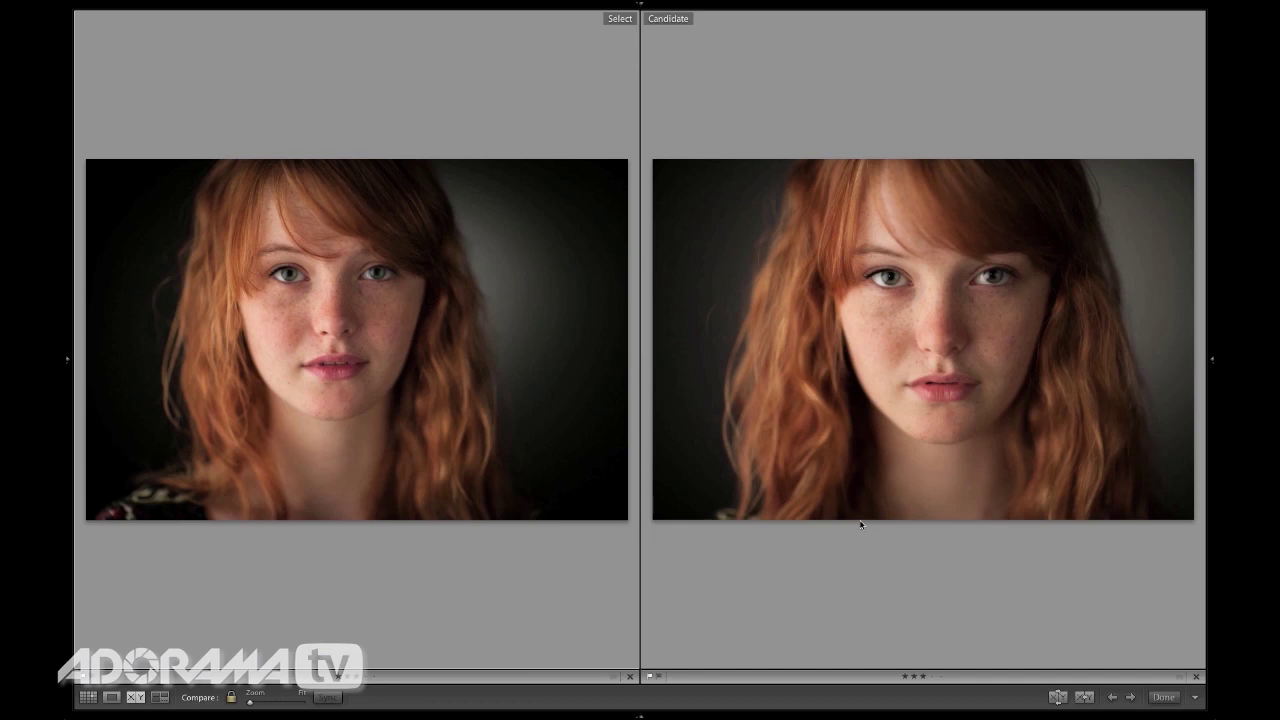
{"action": "key", "text": "Right"}
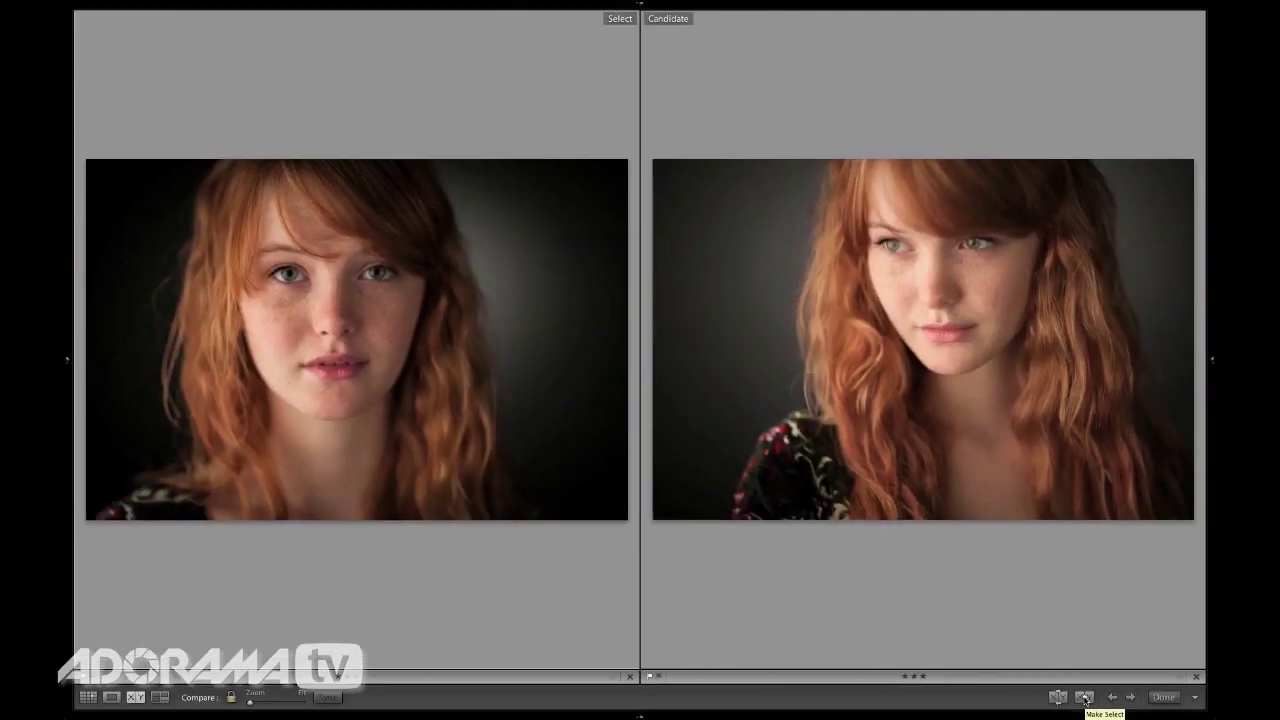
{"action": "left_click", "coordinate": [1085, 697]}
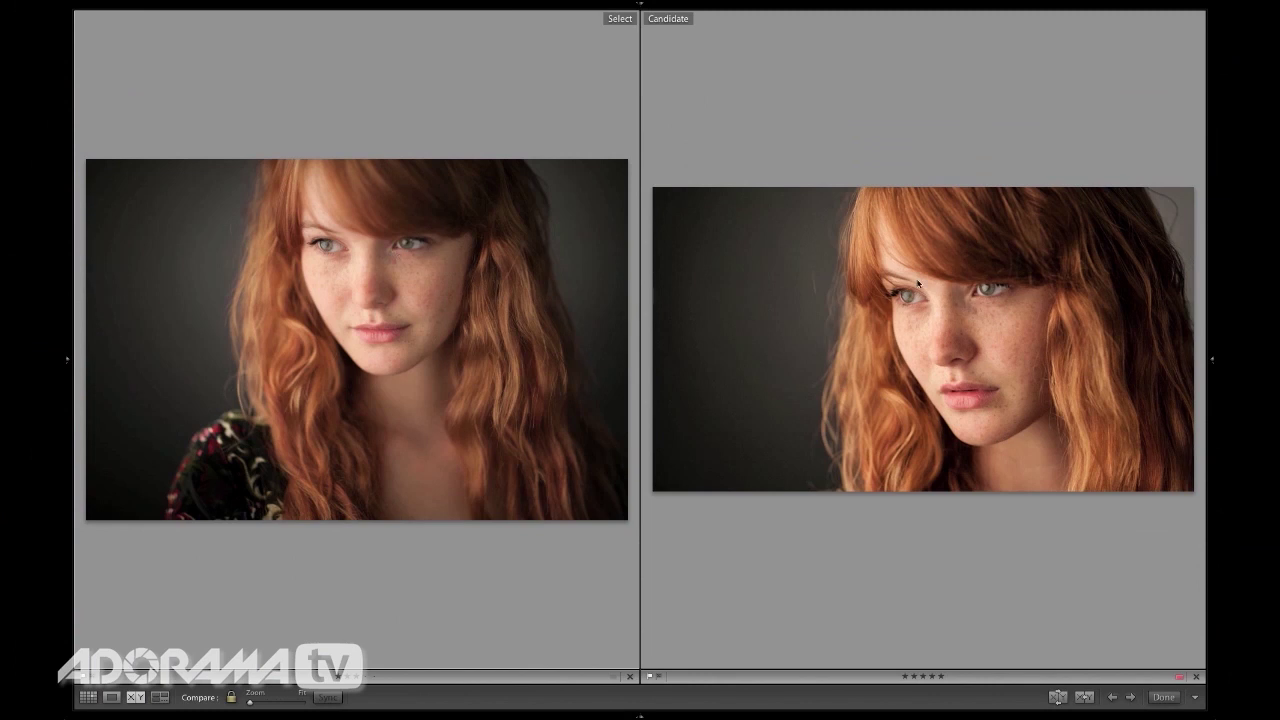
Step: Advance the candidate to the uncropped photo with the beige ruffled collar and make it the Select
{"action": "key", "text": "Right"}
{"action": "key", "text": "Right"}
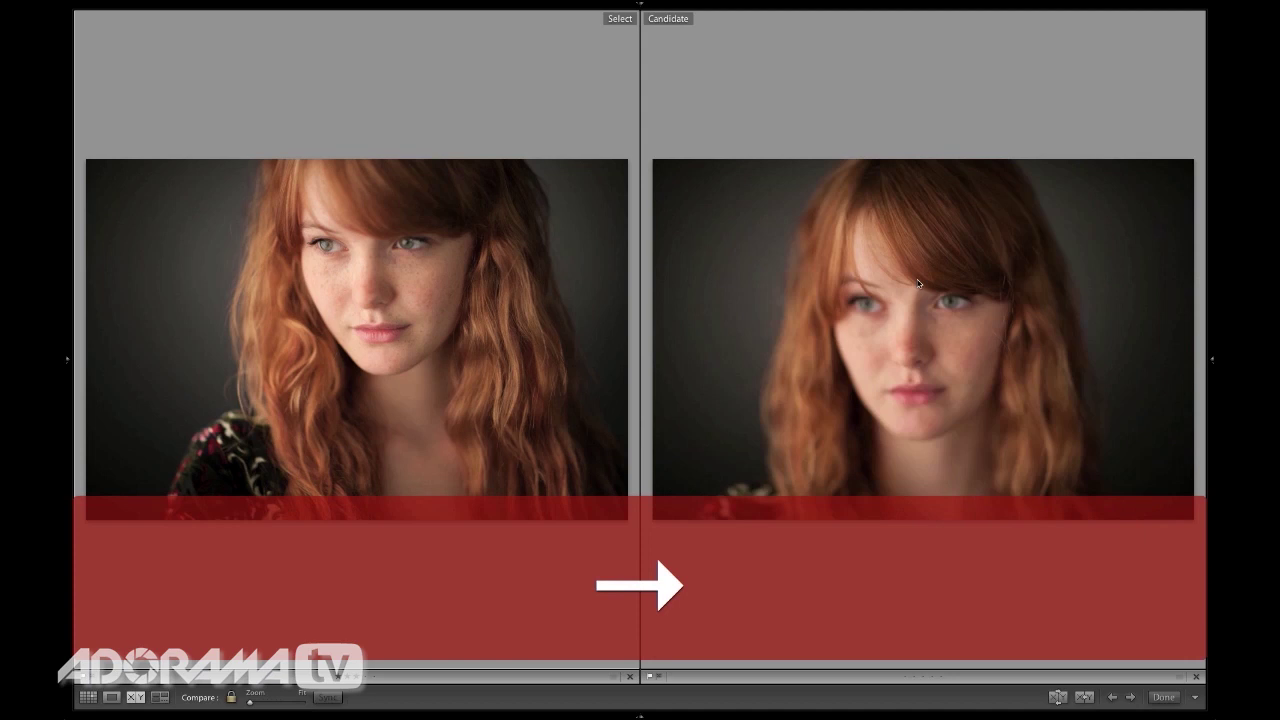
{"action": "key", "text": "Right"}
{"action": "key", "text": "Right"}
{"action": "key", "text": "Right"}
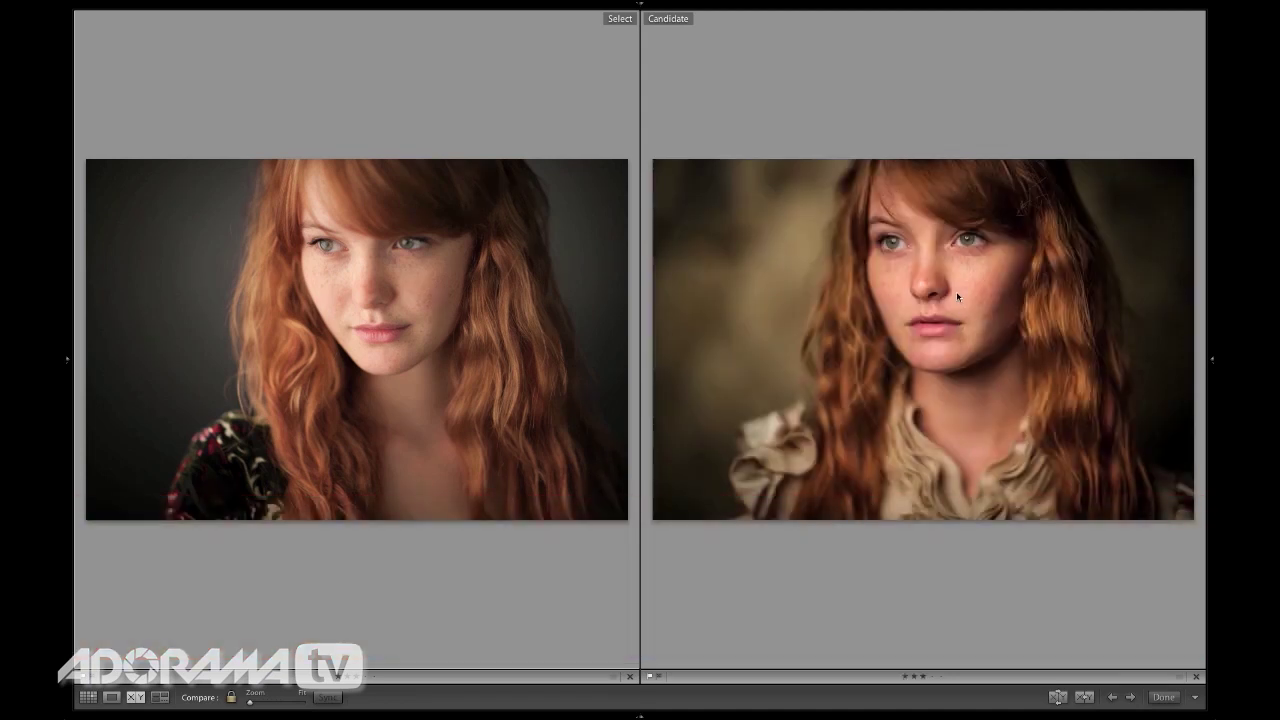
{"action": "left_click", "coordinate": [1083, 696]}
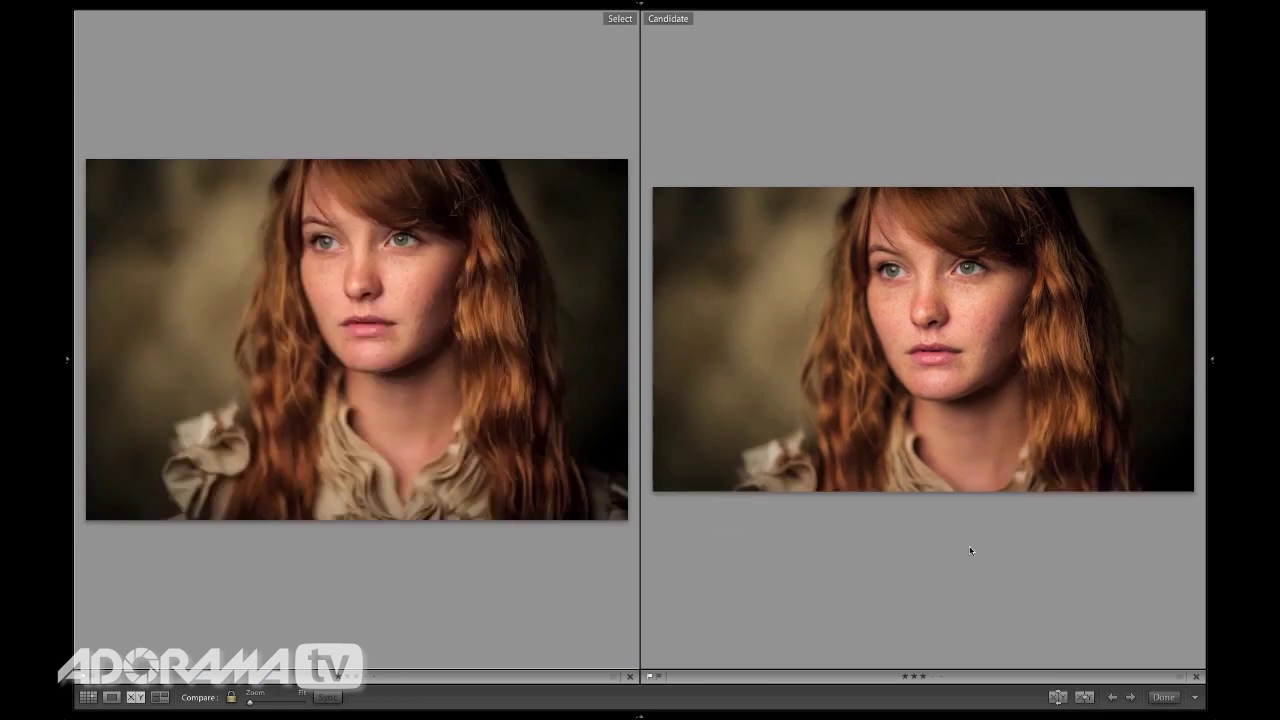
Step: Make photo WQ2U1516 the Select in the comparison, label it red, and return to Grid view
{"action": "key", "text": "Right"}
{"action": "key", "text": "Right"}
{"action": "key", "text": "Right"}
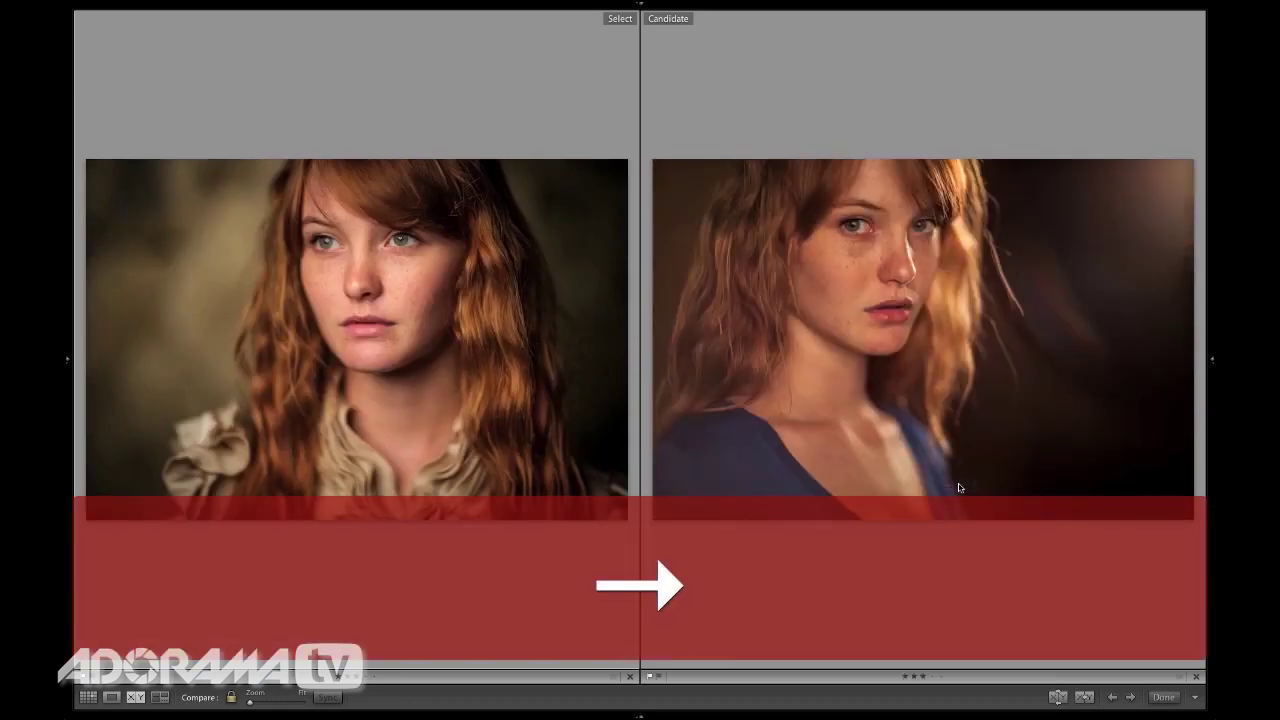
{"action": "left_click", "coordinate": [1084, 696]}
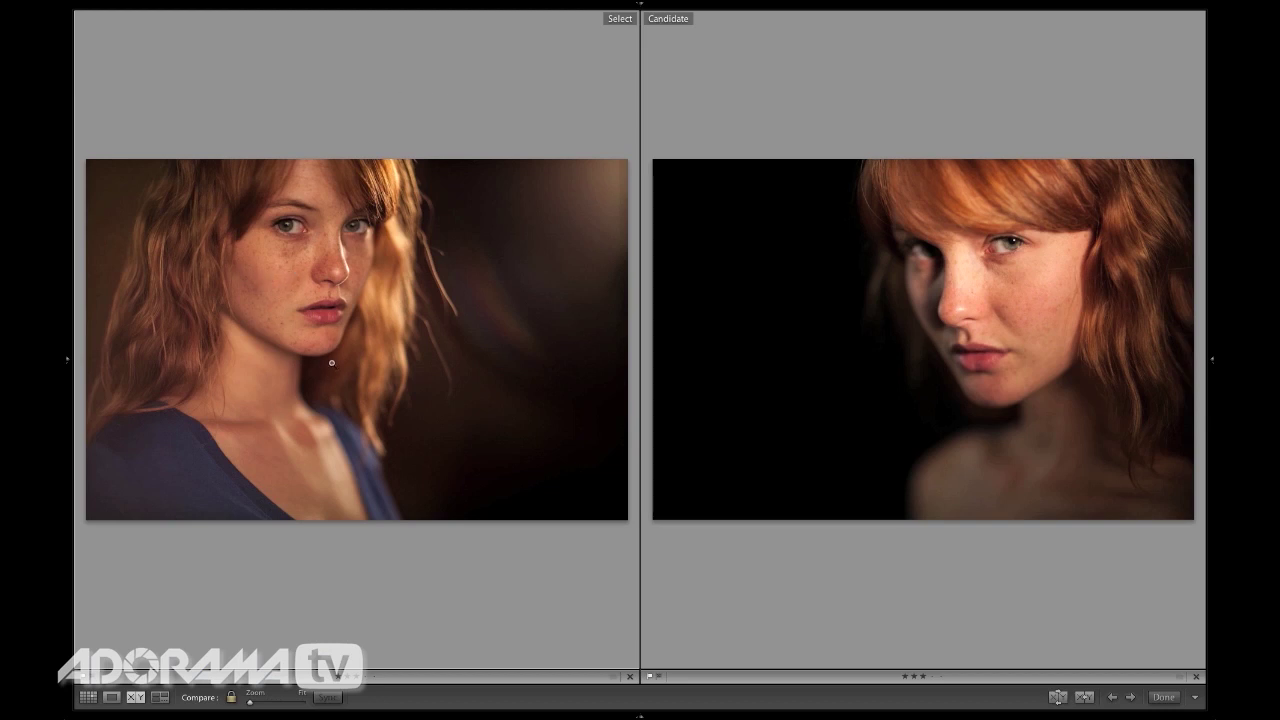
{"action": "key", "text": "6"}
{"action": "key", "text": "g"}
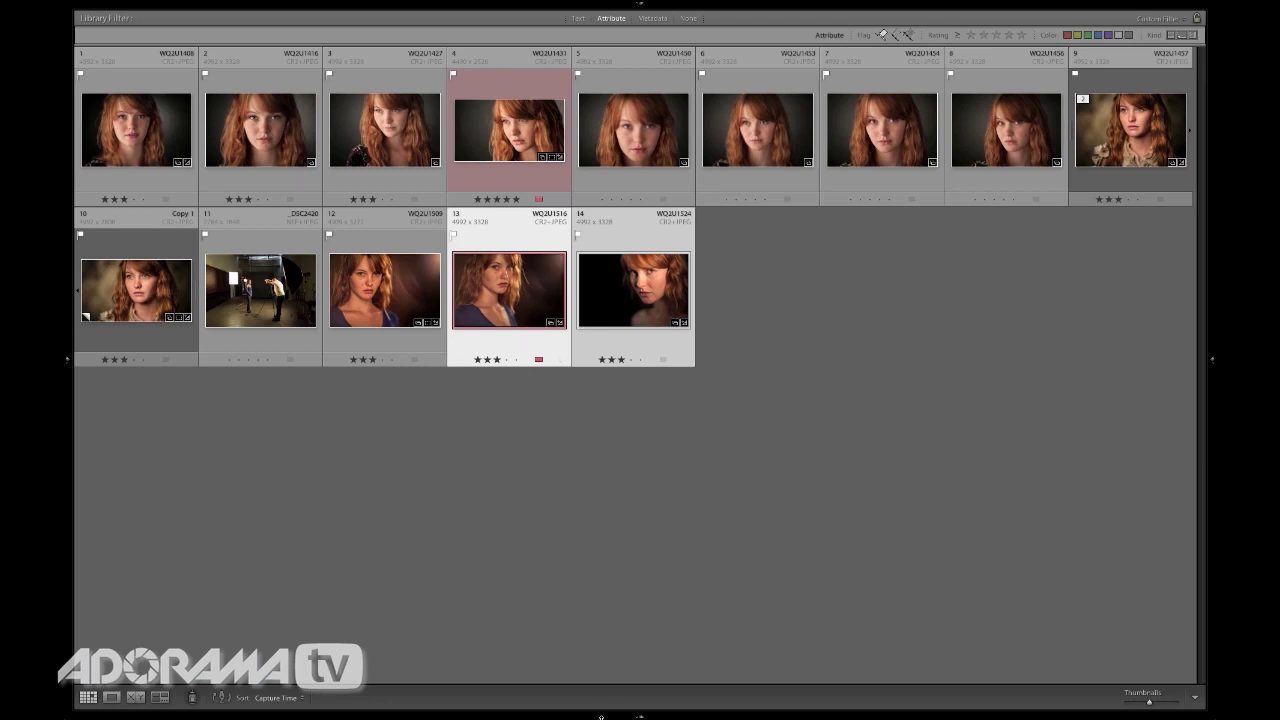
Step: Open the twelfth photo in the Develop module, reset its adjustments, and hide the Navigator and Presets
{"action": "key", "text": "t"}
{"action": "left_click", "coordinate": [399, 290]}
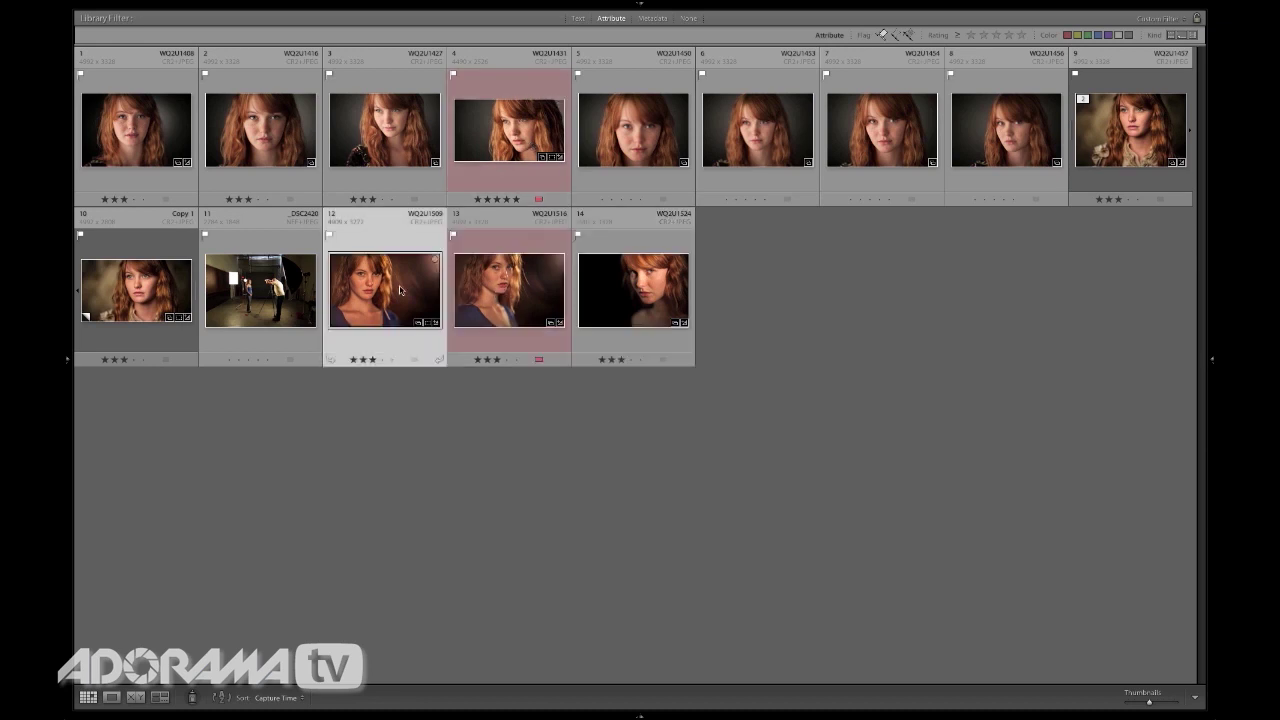
{"action": "key", "text": "d"}
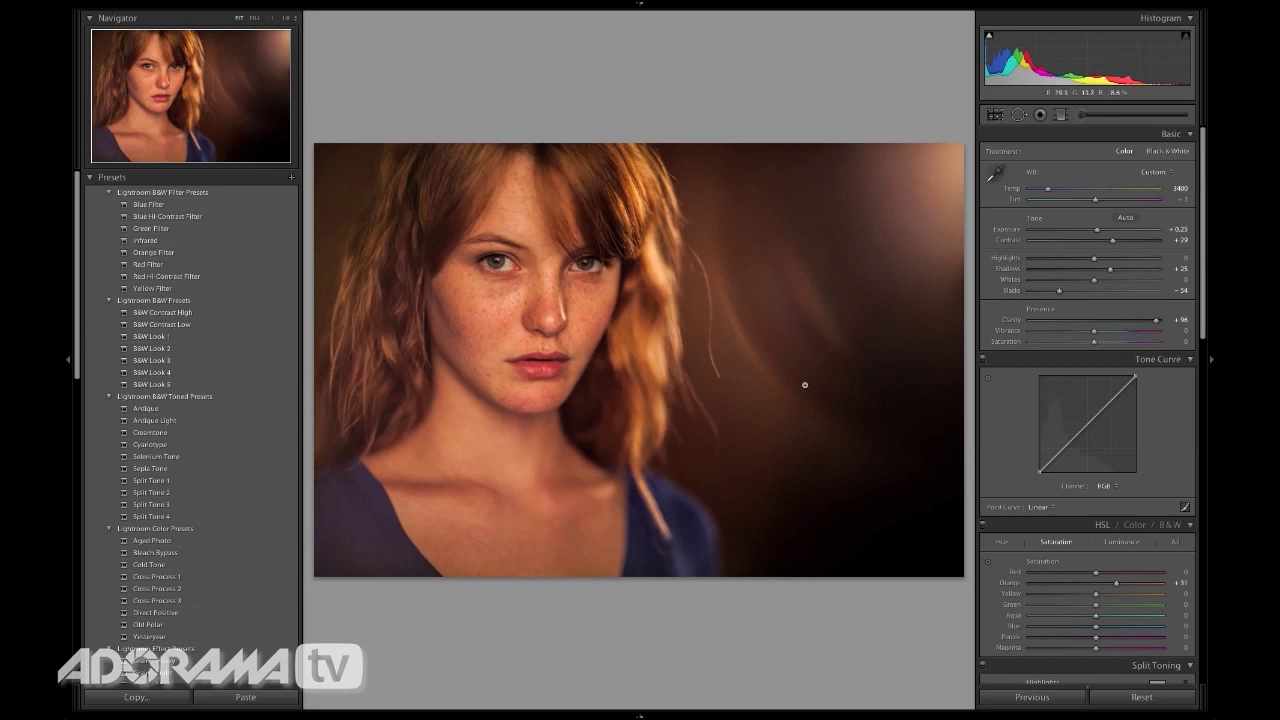
{"action": "left_click", "coordinate": [1140, 697]}
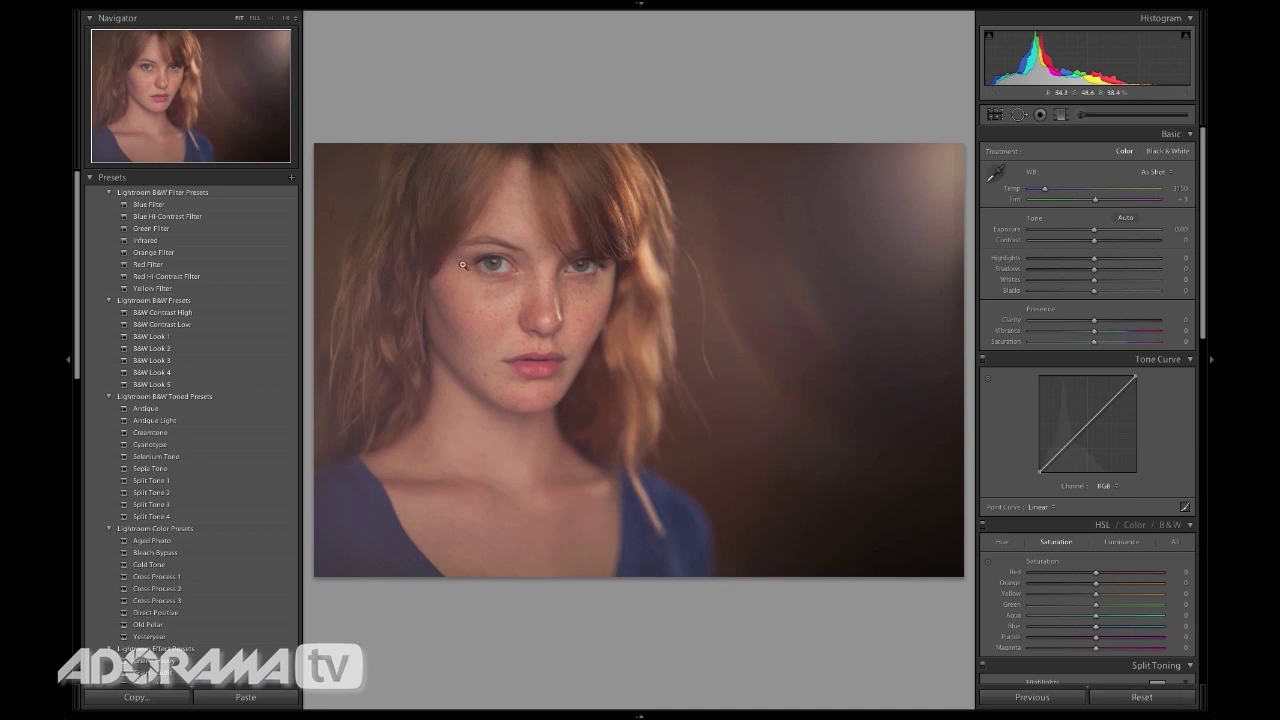
{"action": "left_click", "coordinate": [69, 360]}
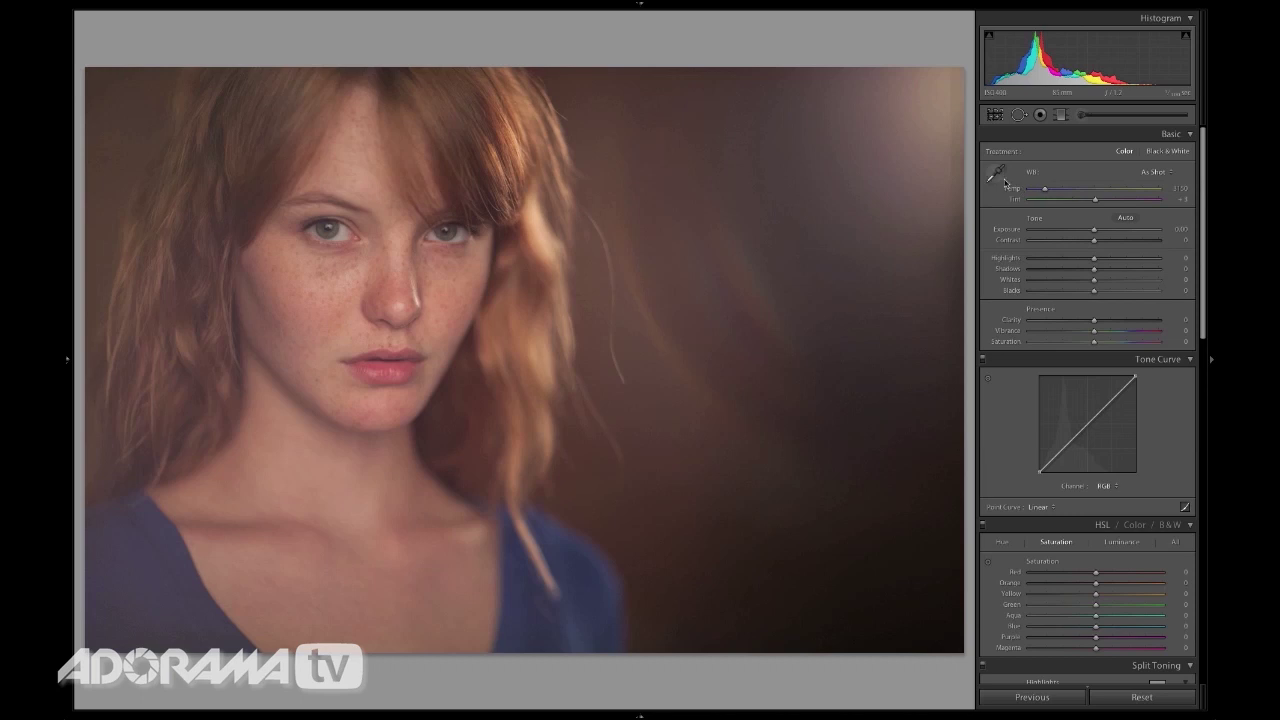
Step: Set the photo's contrast to +50, blacks to -28, and color temperature to 3344 after trying a warmer 4594
{"action": "mouse_move", "coordinate": [1045, 190]}
{"action": "left_mouse_down"}
{"action": "mouse_move", "coordinate": [1077, 191]}
{"action": "mouse_move", "coordinate": [1063, 190]}
{"action": "left_mouse_up"}
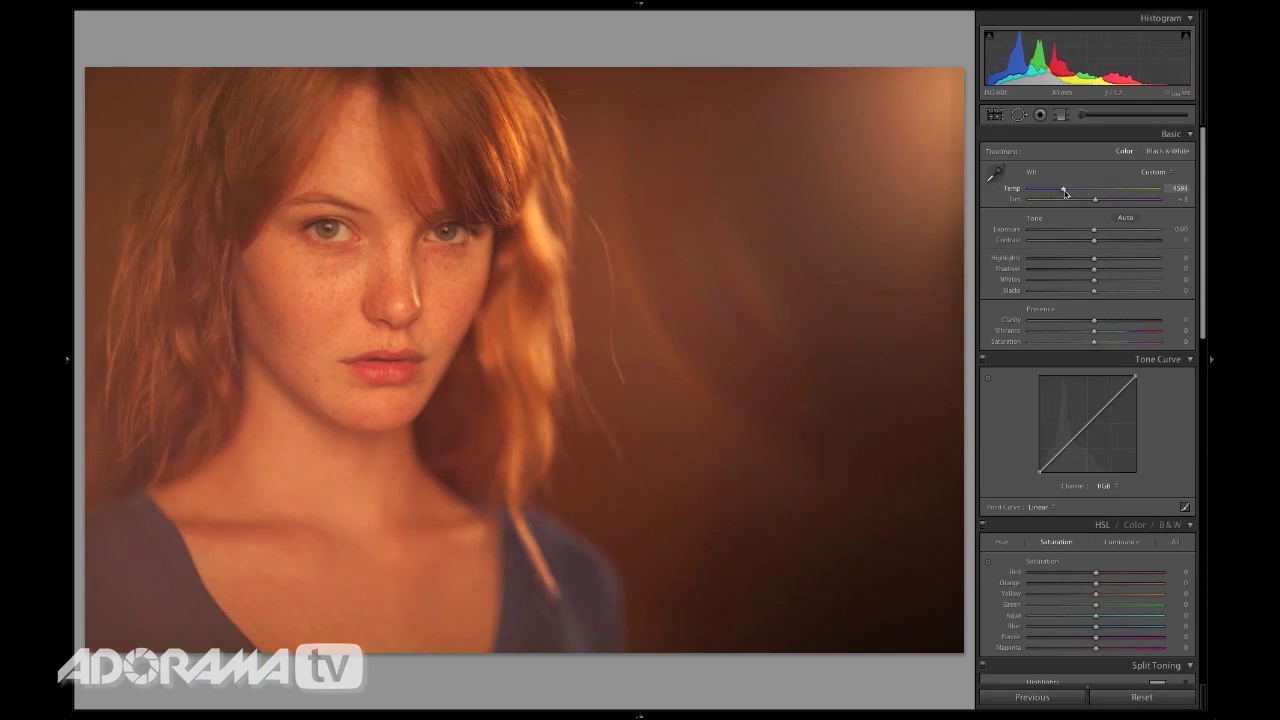
{"action": "left_click_drag", "start_coordinate": [1090, 244], "coordinate": [1126, 242]}
{"action": "left_click_drag", "start_coordinate": [1094, 290], "coordinate": [1069, 290]}
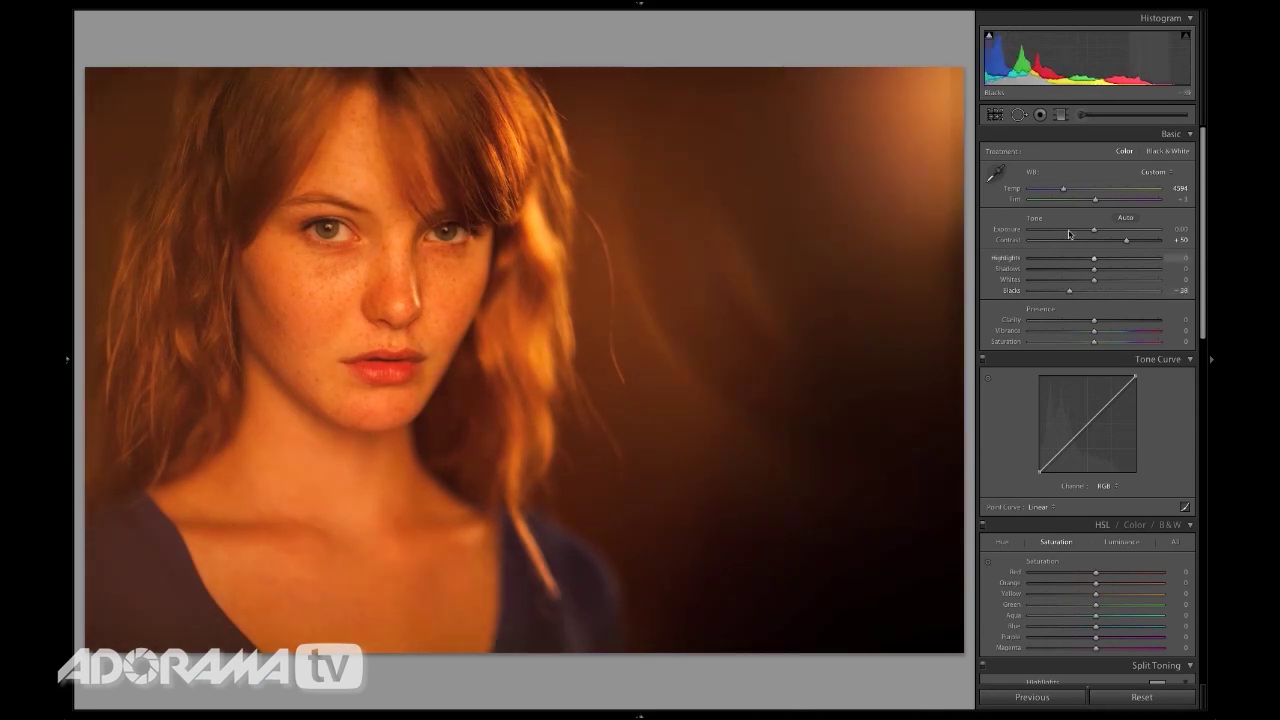
{"action": "left_click_drag", "start_coordinate": [1063, 189], "coordinate": [1046, 194]}
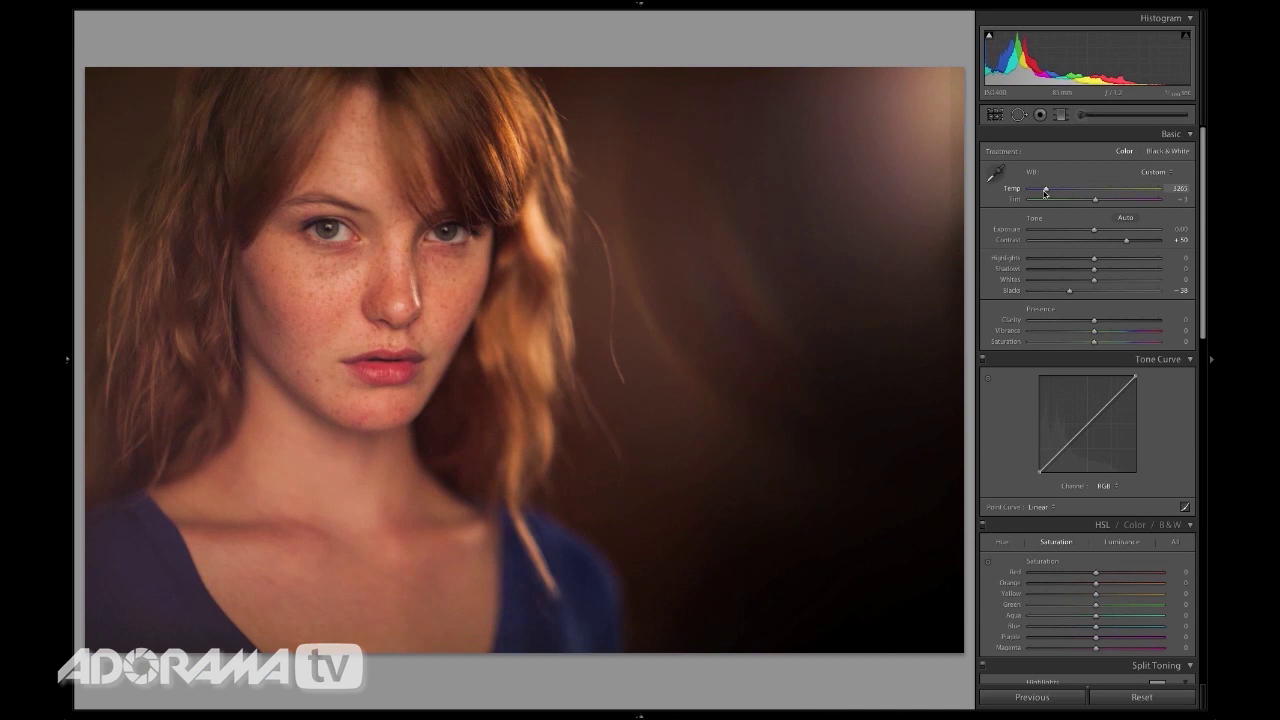
Step: Set the photo's vibrance to +31, shadows to +12 and clarity to +20
{"action": "left_click_drag", "start_coordinate": [1096, 332], "coordinate": [1114, 333]}
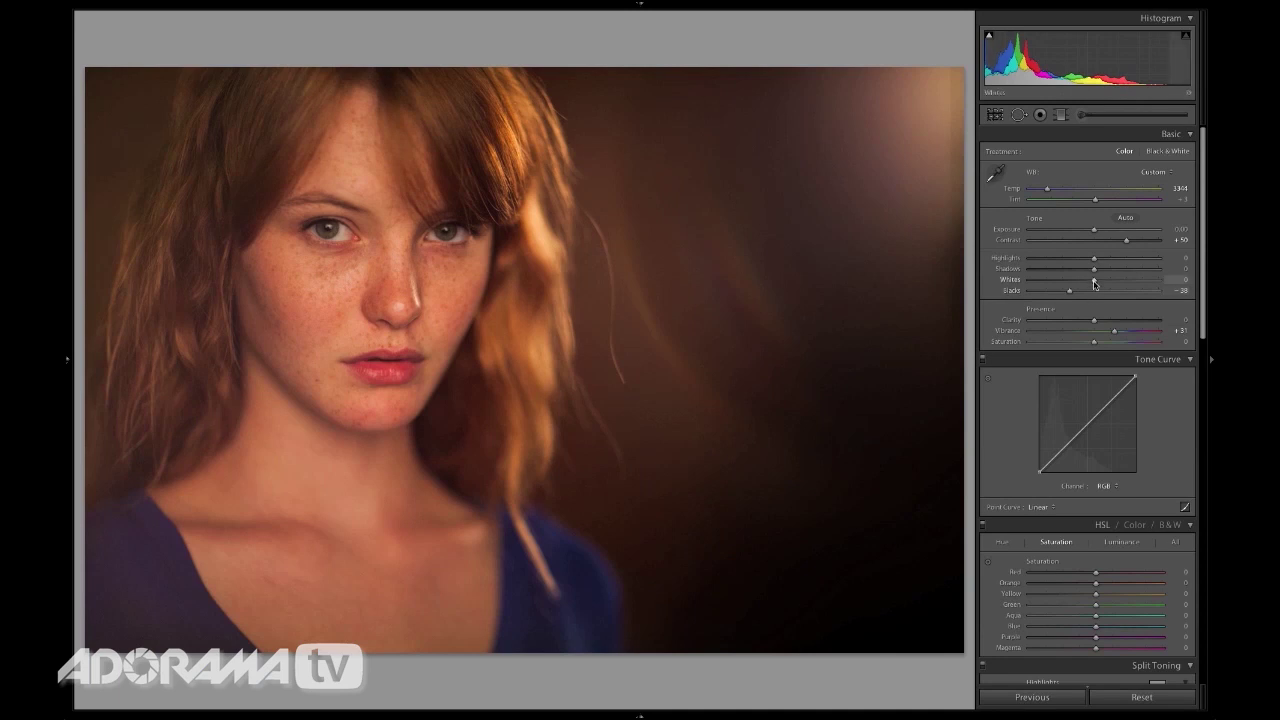
{"action": "left_click_drag", "start_coordinate": [1094, 271], "coordinate": [1088, 271]}
{"action": "left_click_drag", "start_coordinate": [1095, 323], "coordinate": [1112, 322]}
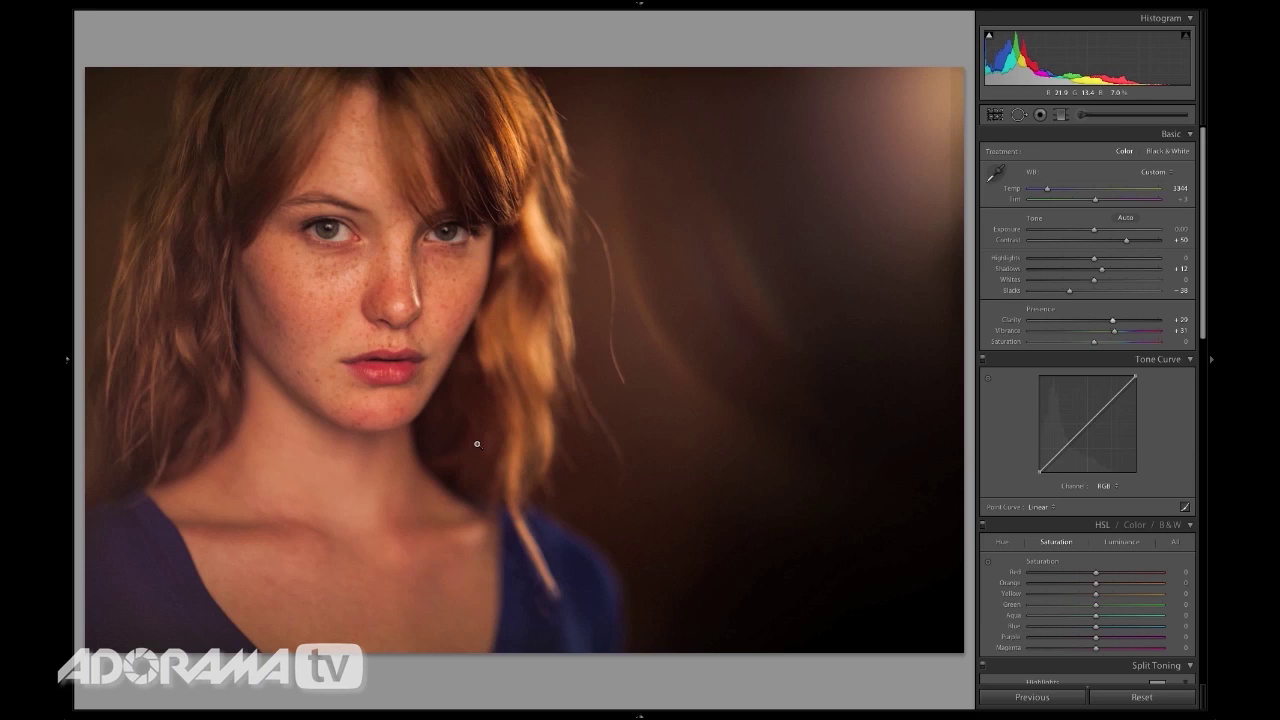
Step: Compare the photo before and after editing with the toolbar shown, using Before/After Left/Right Split zoomed in on the face
{"action": "key", "text": "y"}
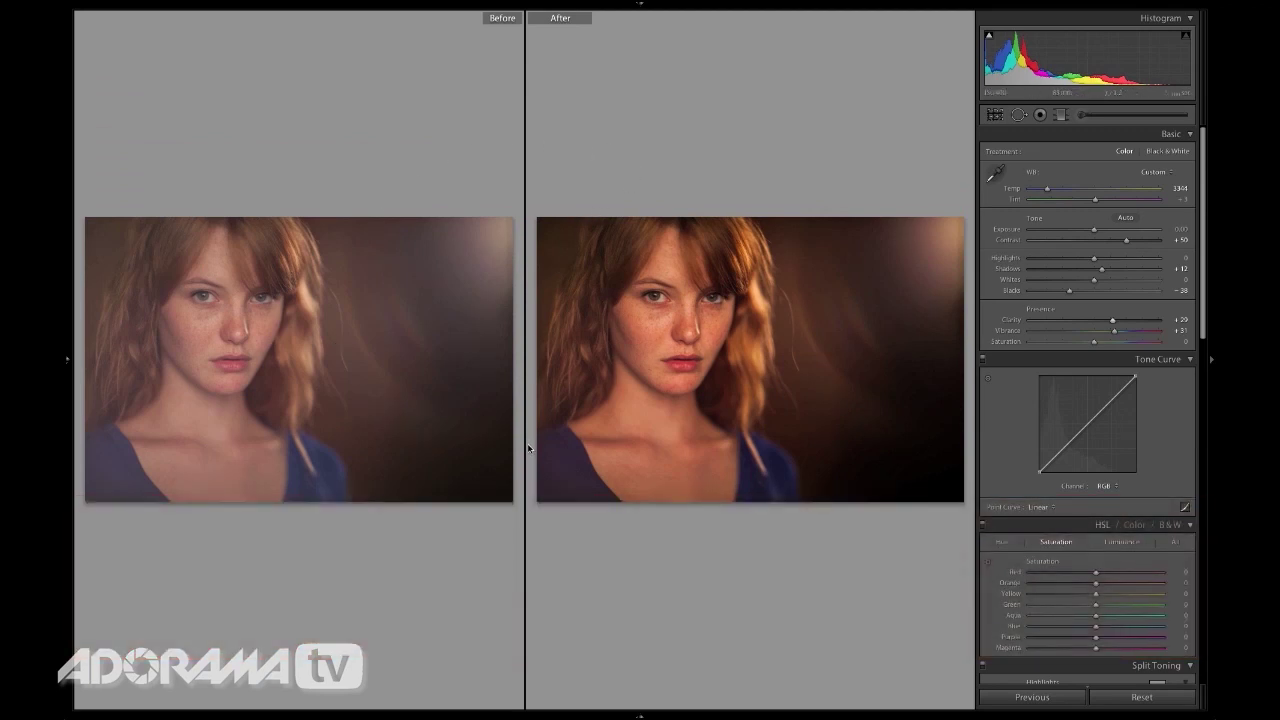
{"action": "key", "text": "t"}
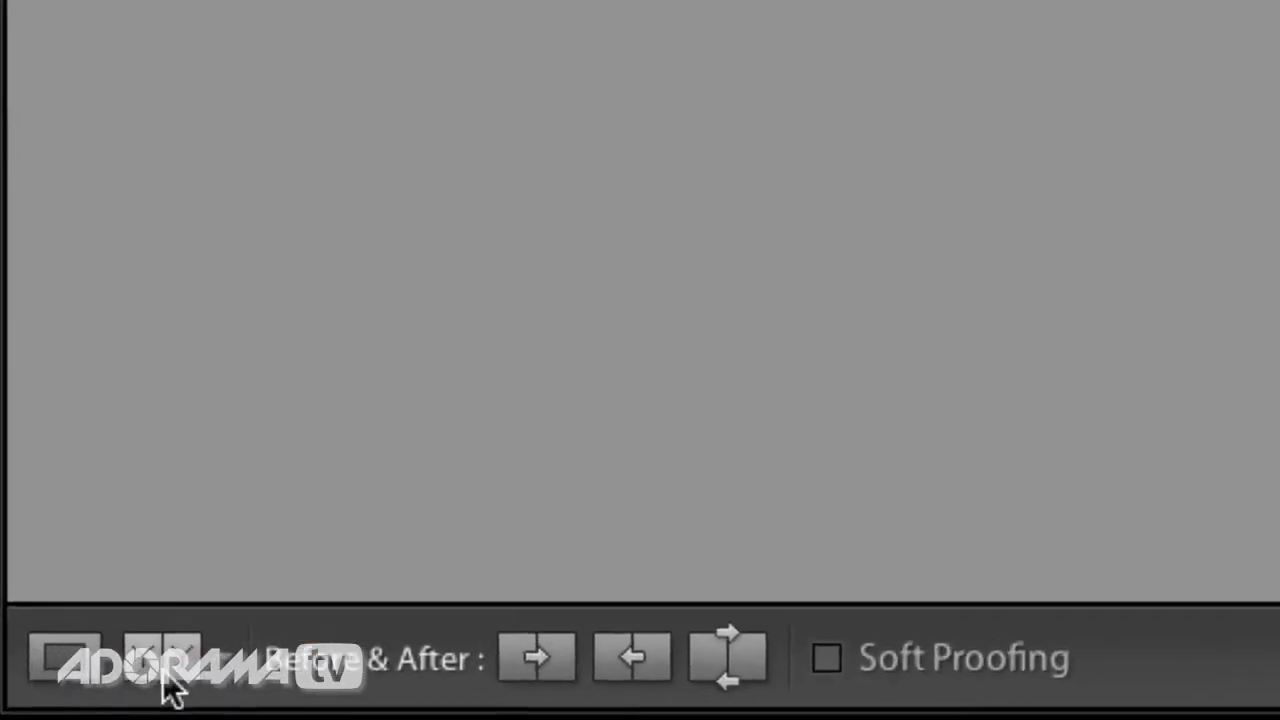
{"action": "left_click", "coordinate": [127, 700]}
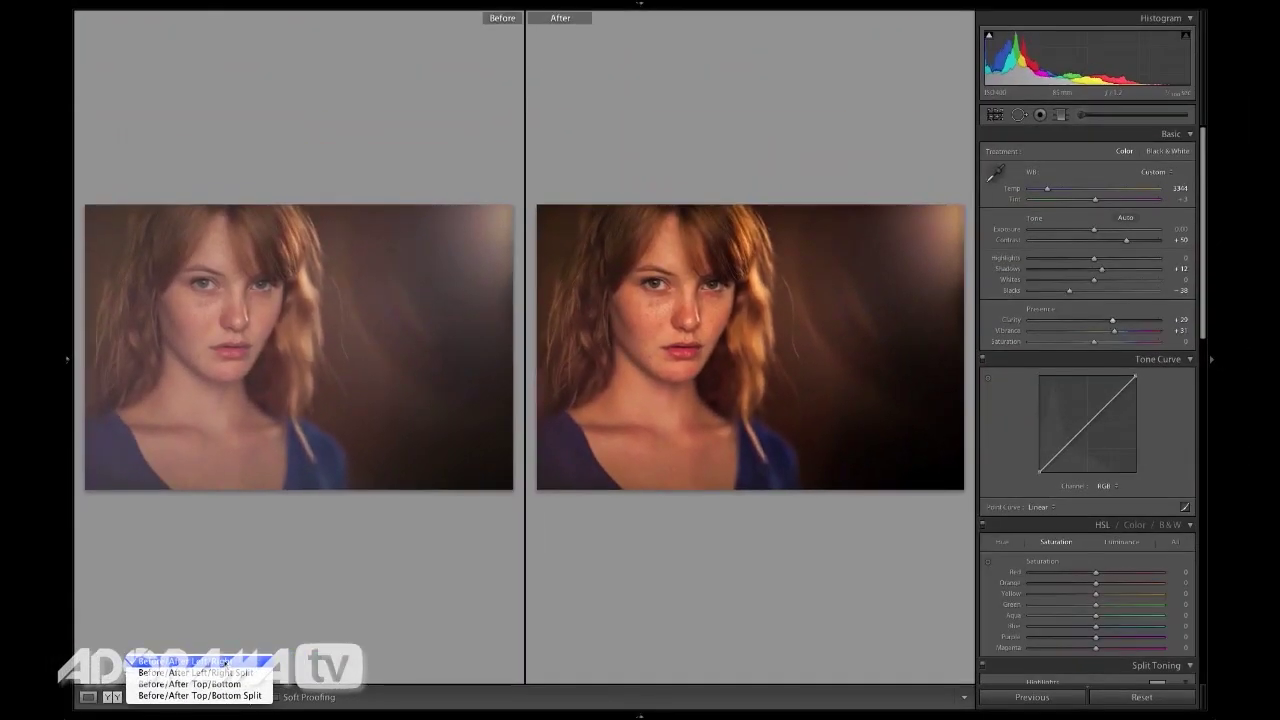
{"action": "left_click", "coordinate": [195, 673]}
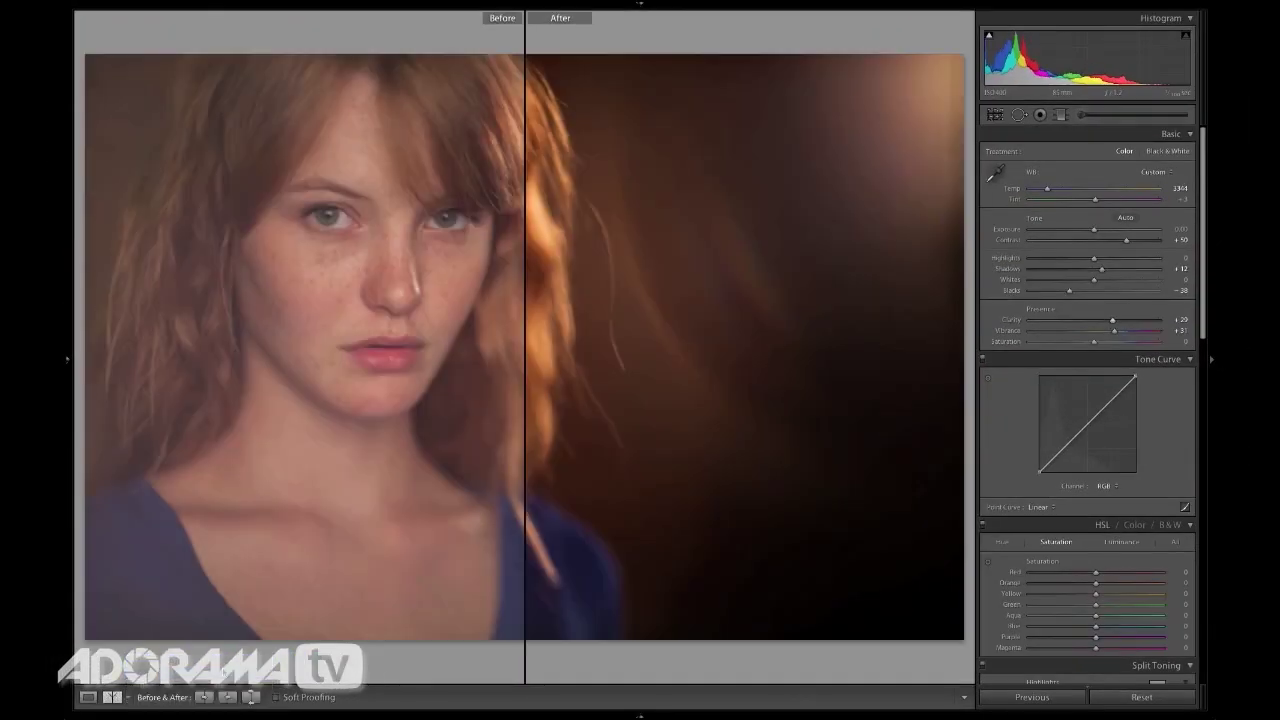
{"action": "left_click", "coordinate": [475, 338]}
{"action": "left_click_drag", "start_coordinate": [351, 266], "coordinate": [645, 474]}
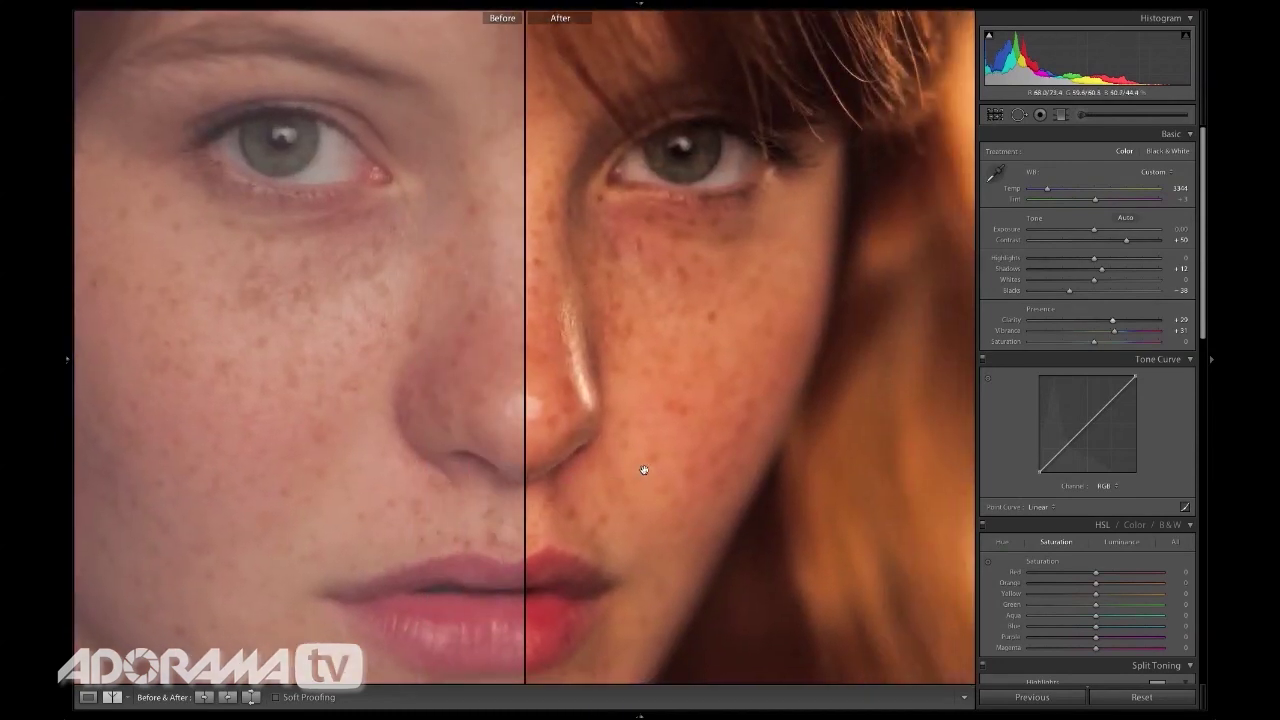
Step: Switch the comparison to Before/After Top/Bottom and on to Top/Bottom Split, with the whole photo in view
{"action": "left_click", "coordinate": [120, 700]}
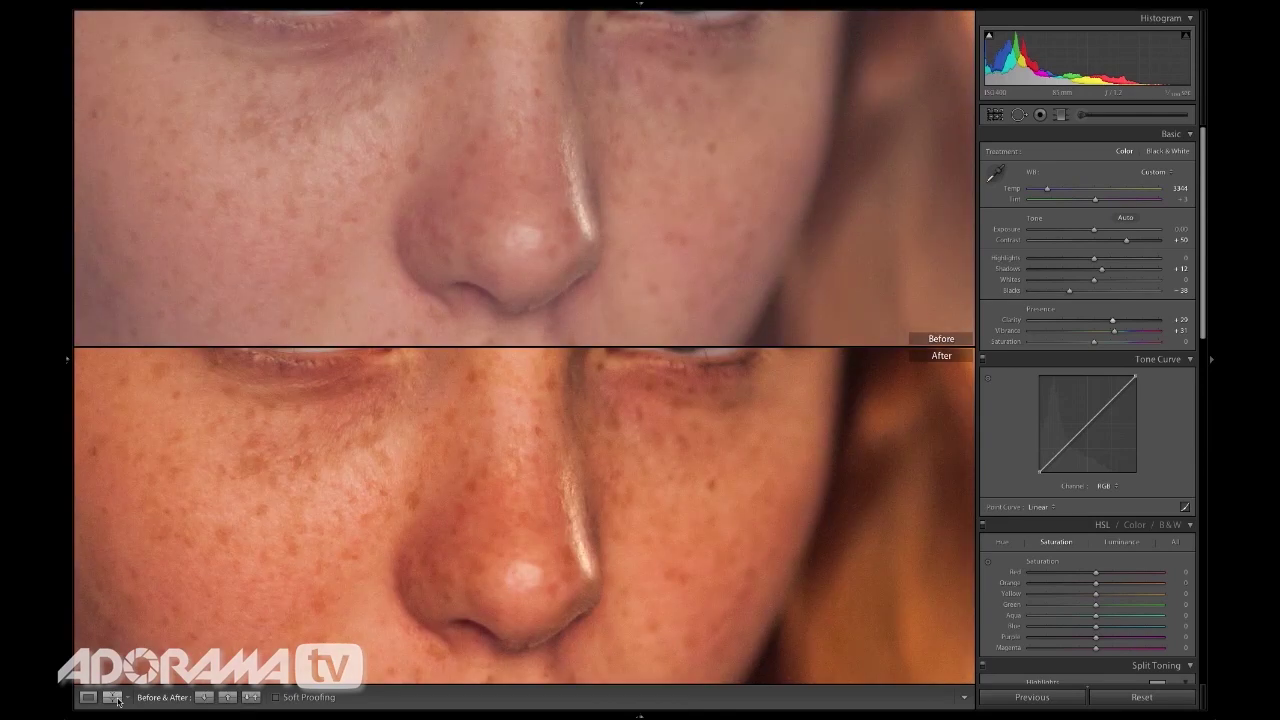
{"action": "left_click", "coordinate": [122, 700]}
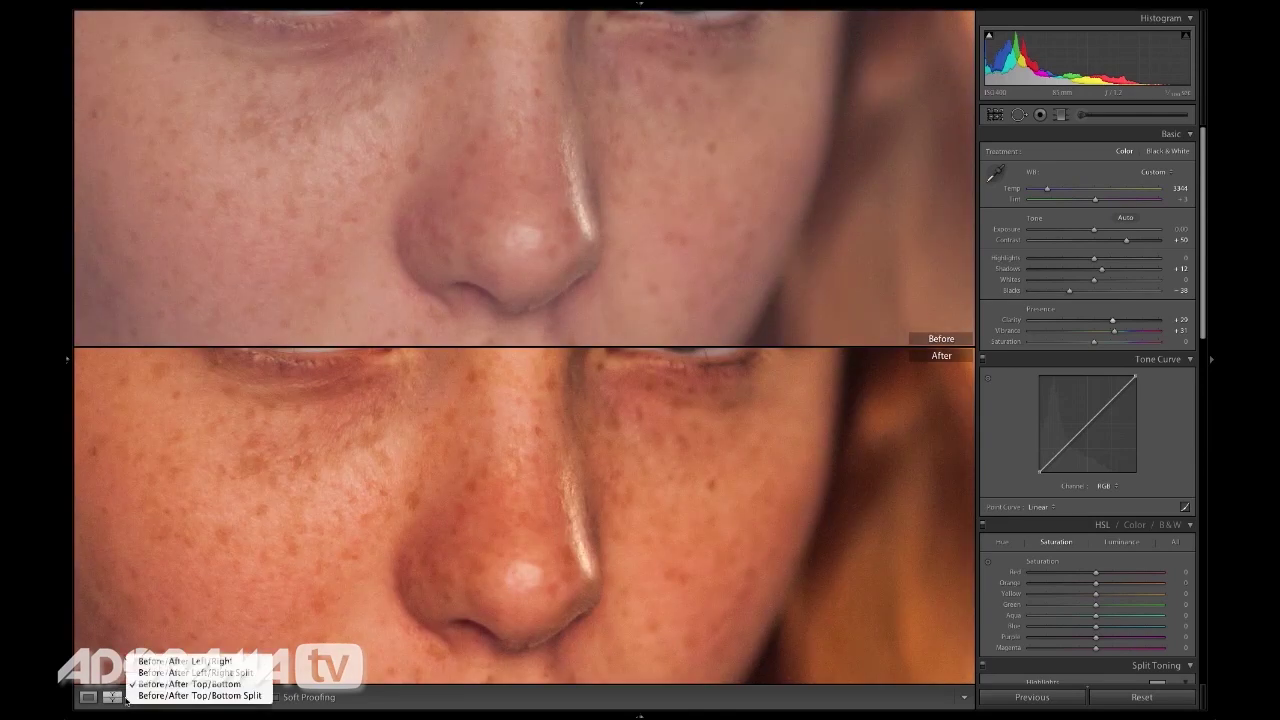
{"action": "left_click", "coordinate": [188, 696]}
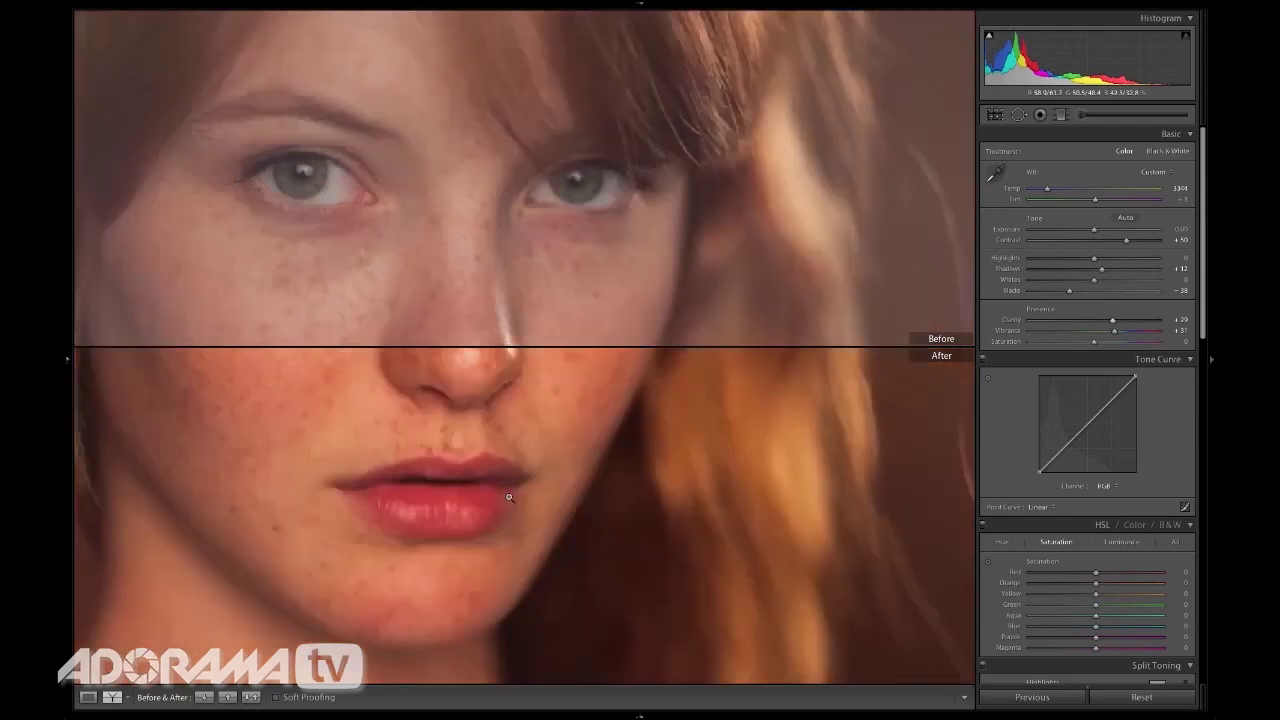
{"action": "left_click", "coordinate": [509, 497]}
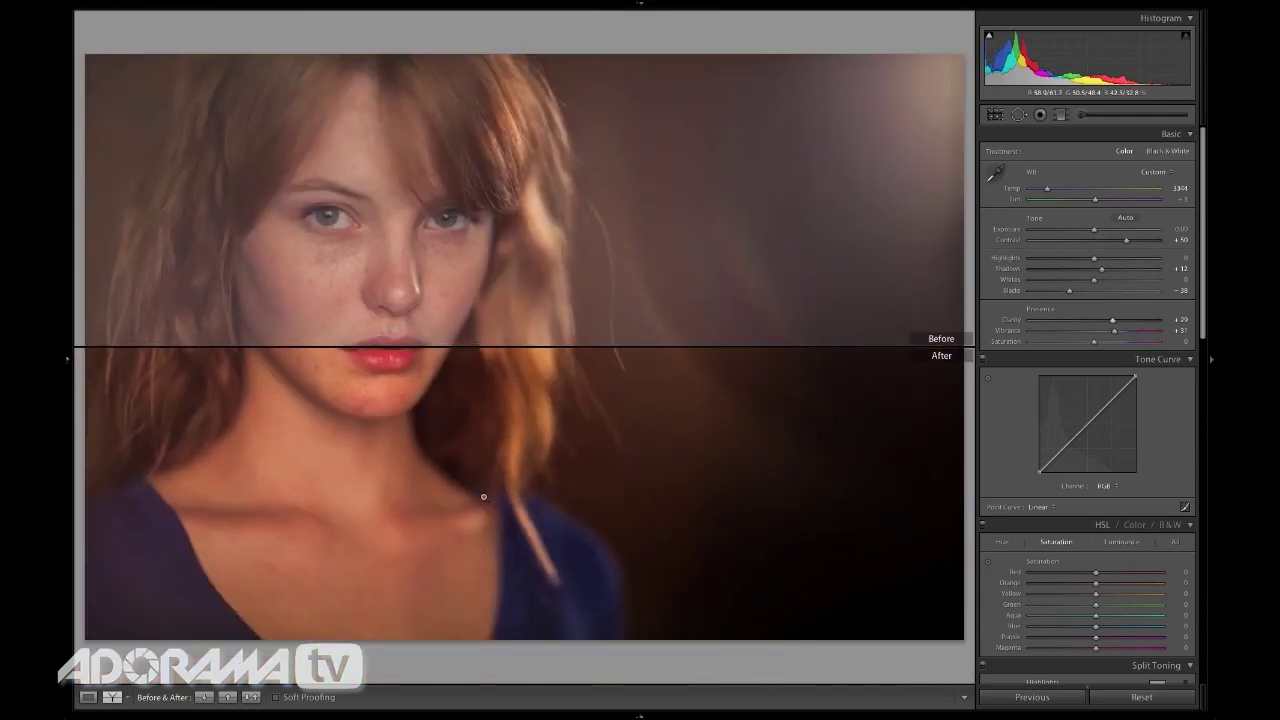
Step: Switch the comparison to Before/After Top/Bottom and on to Before/After Left/Right, showing the whole photo side by side
{"action": "left_click", "coordinate": [129, 697]}
{"action": "left_click", "coordinate": [166, 686]}
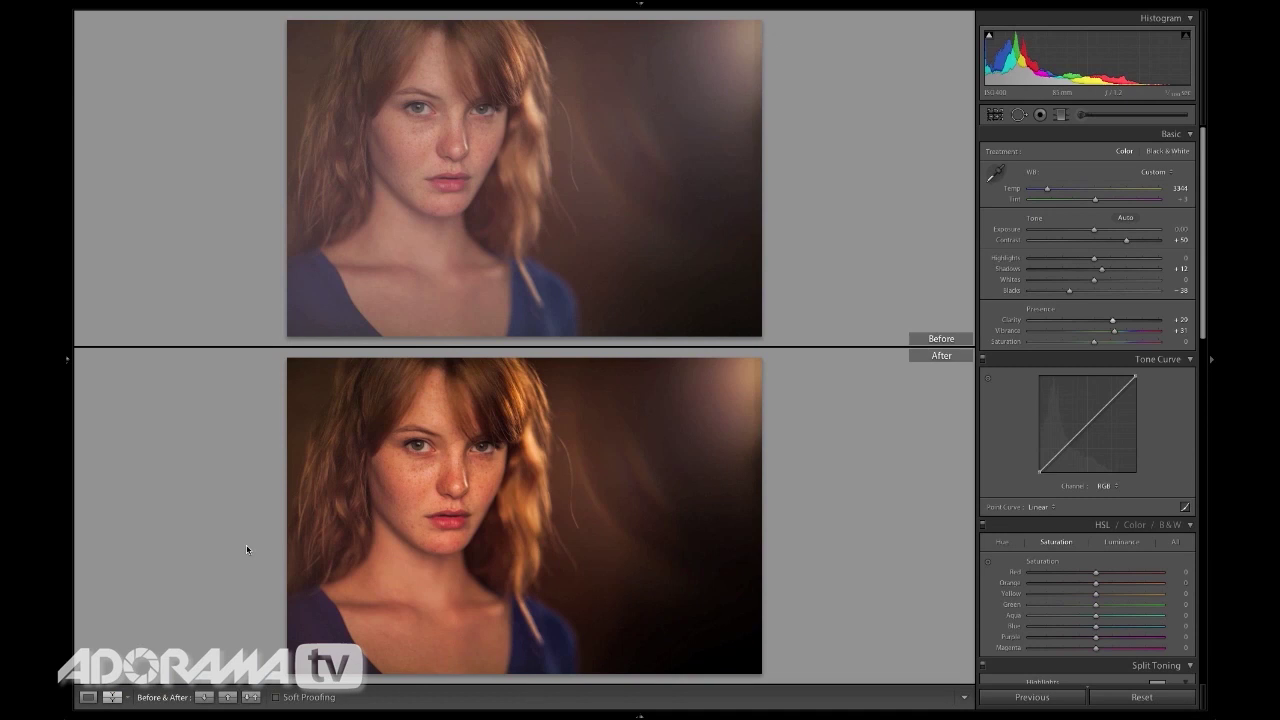
{"action": "left_click", "coordinate": [131, 697]}
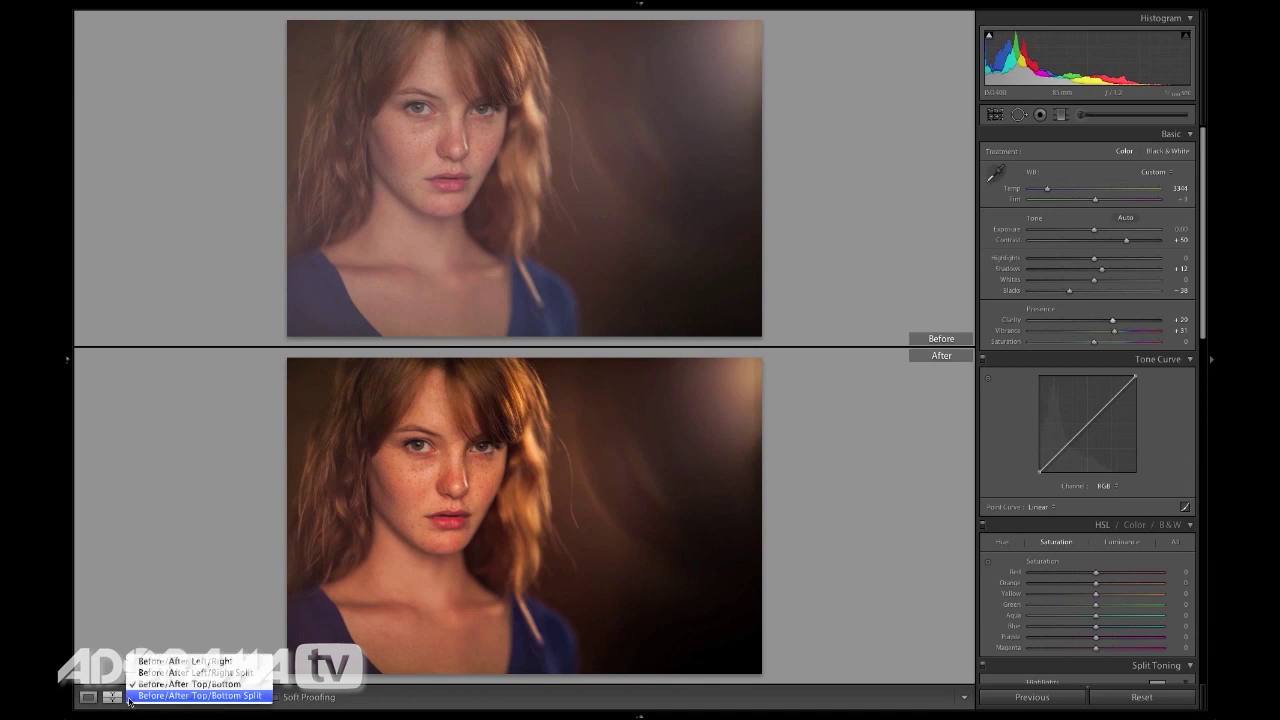
{"action": "left_click", "coordinate": [180, 661]}
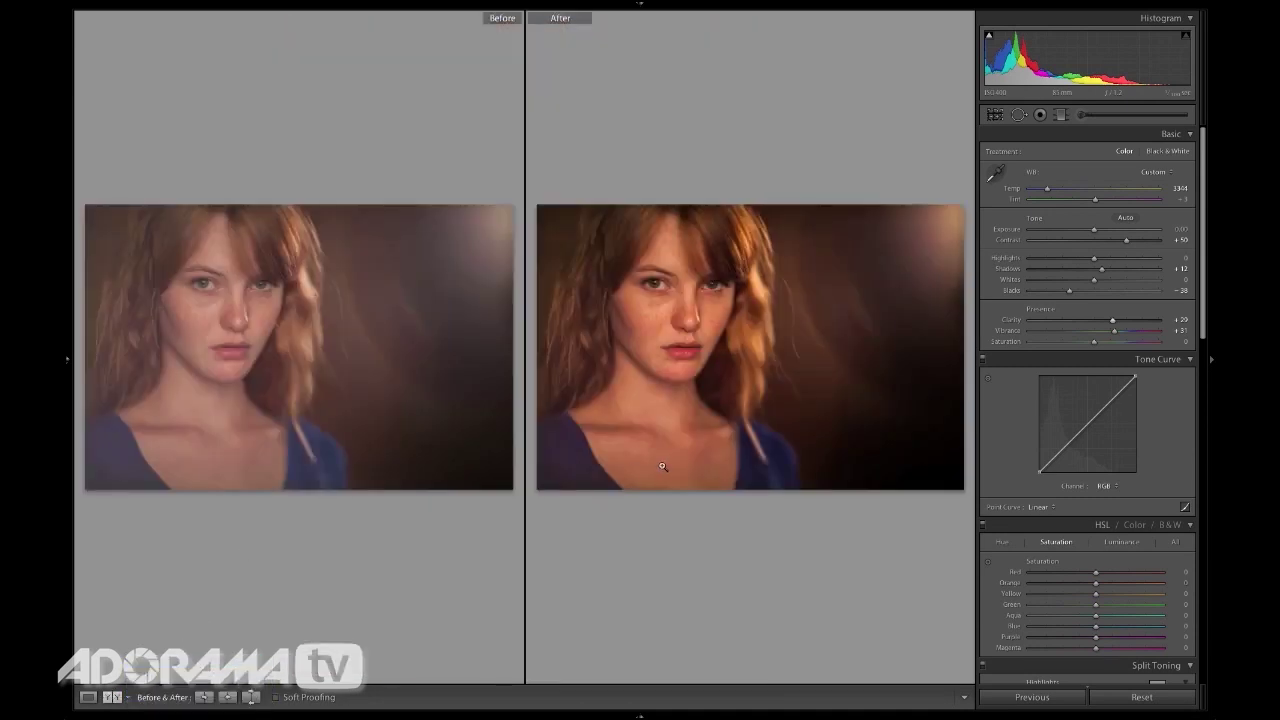
Step: Set the photo's exposure to +0.45, and leave the before/after comparison for the Library grid
{"action": "mouse_move", "coordinate": [1094, 229]}
{"action": "left_mouse_down"}
{"action": "mouse_move", "coordinate": [1112, 231]}
{"action": "mouse_move", "coordinate": [1100, 231]}
{"action": "left_mouse_up"}
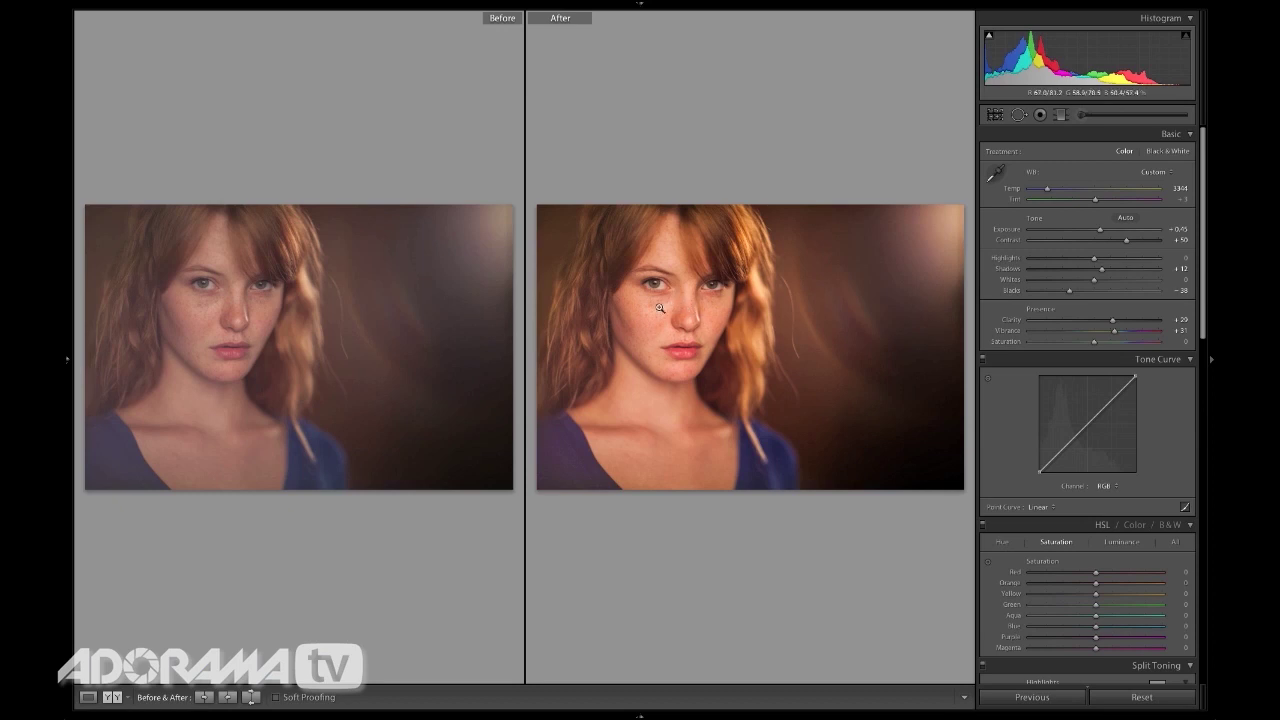
{"action": "key", "text": "y"}
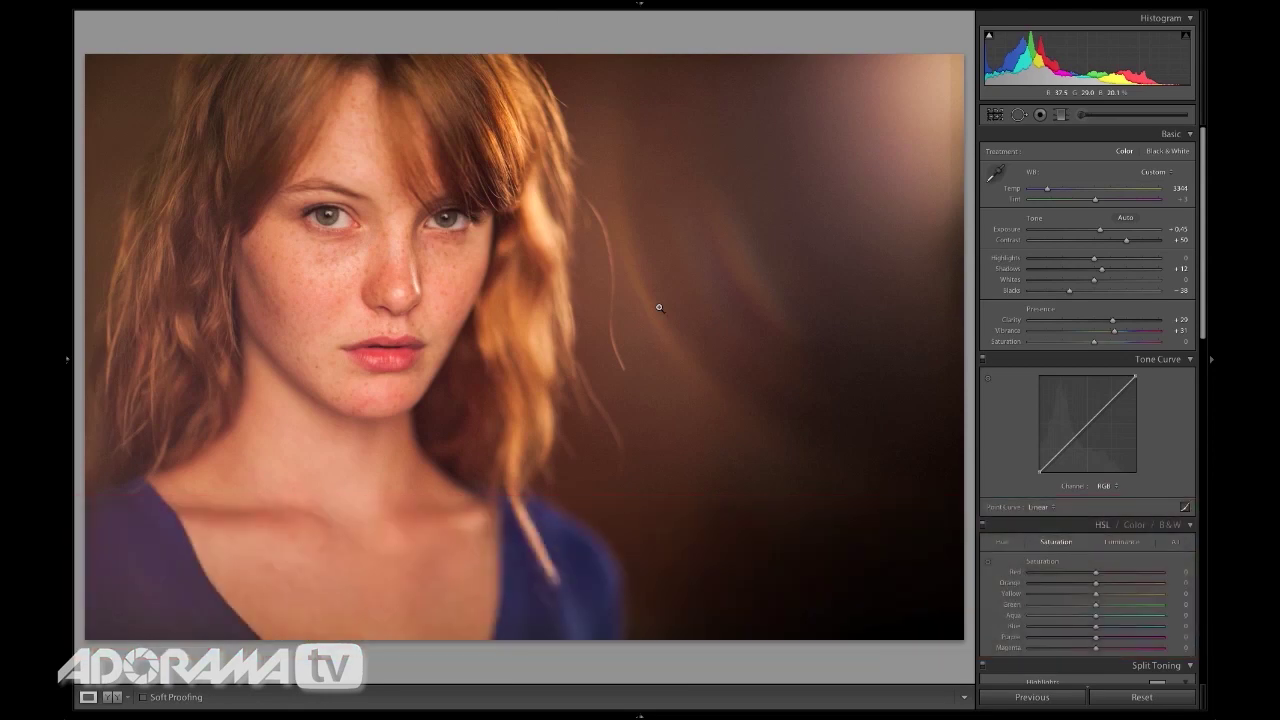
{"action": "key", "text": "g"}
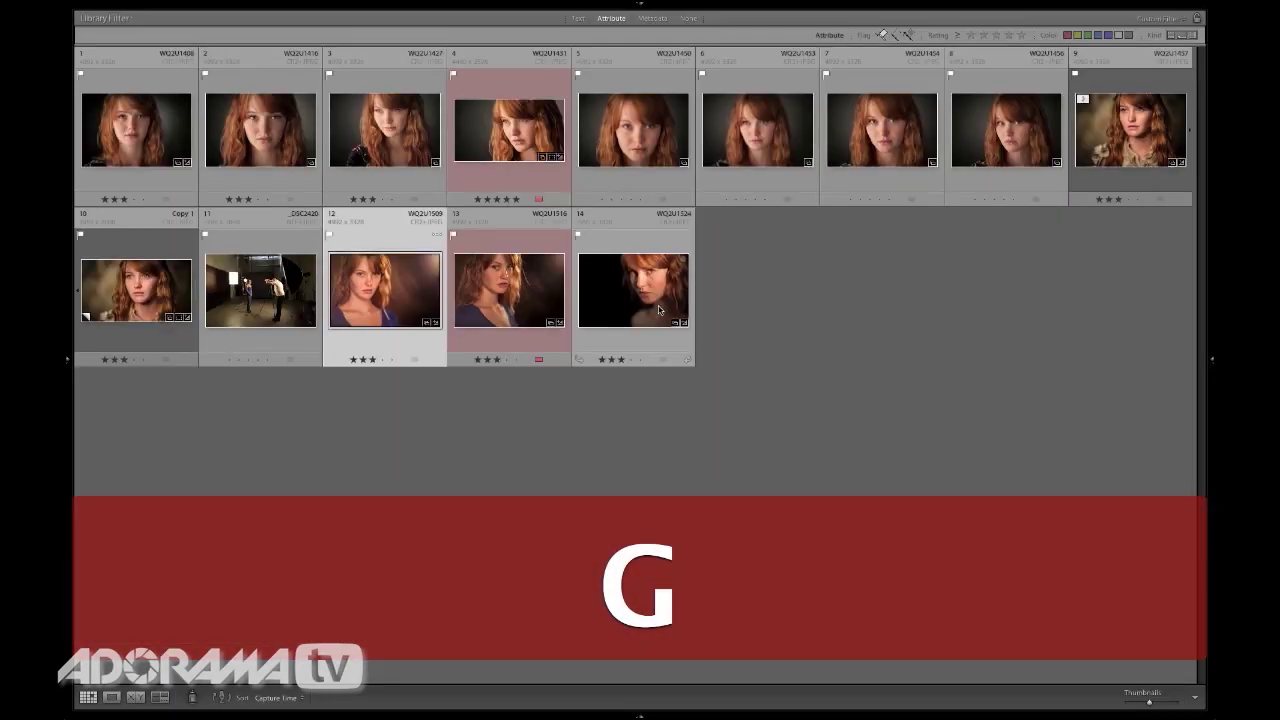